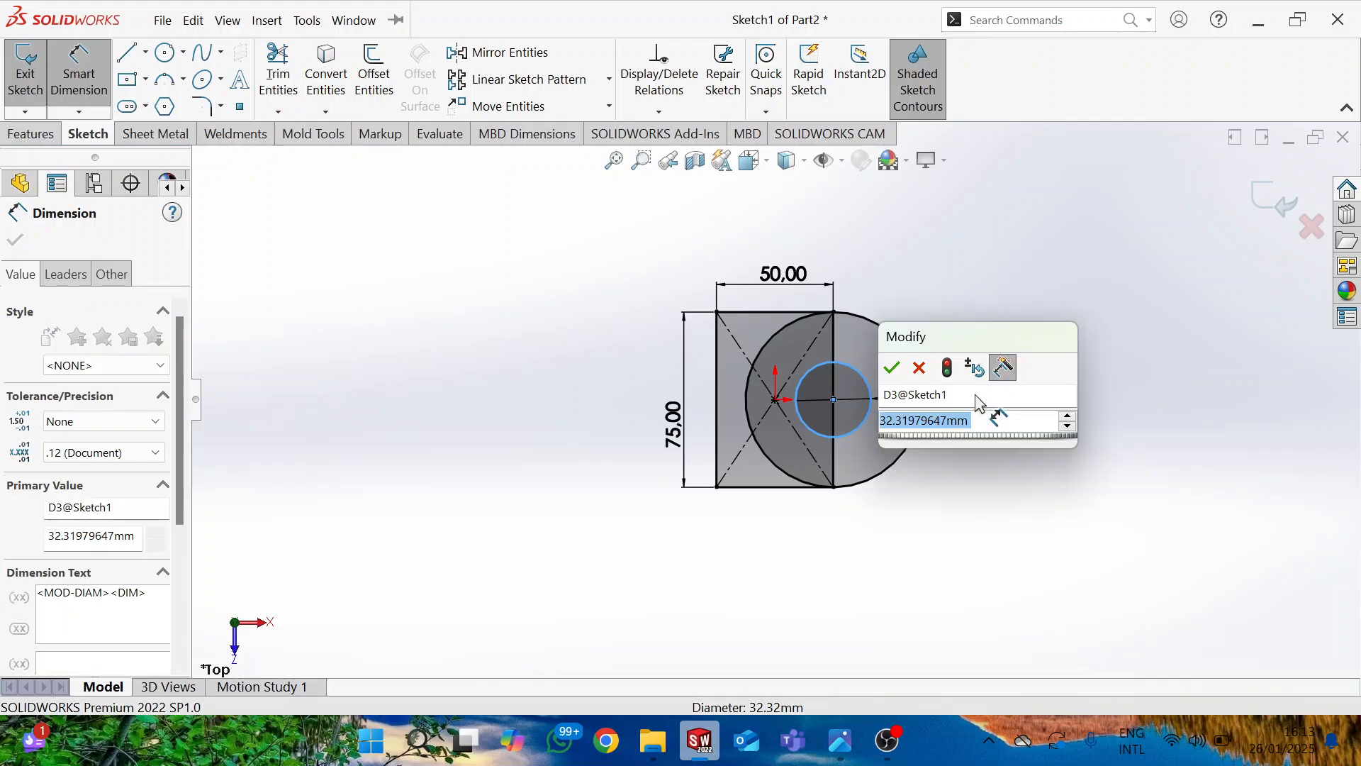
Step: Set the inner circle's diameter to 50 mm
{"action": "type", "text": "50"}
{"action": "key", "text": "Return"}
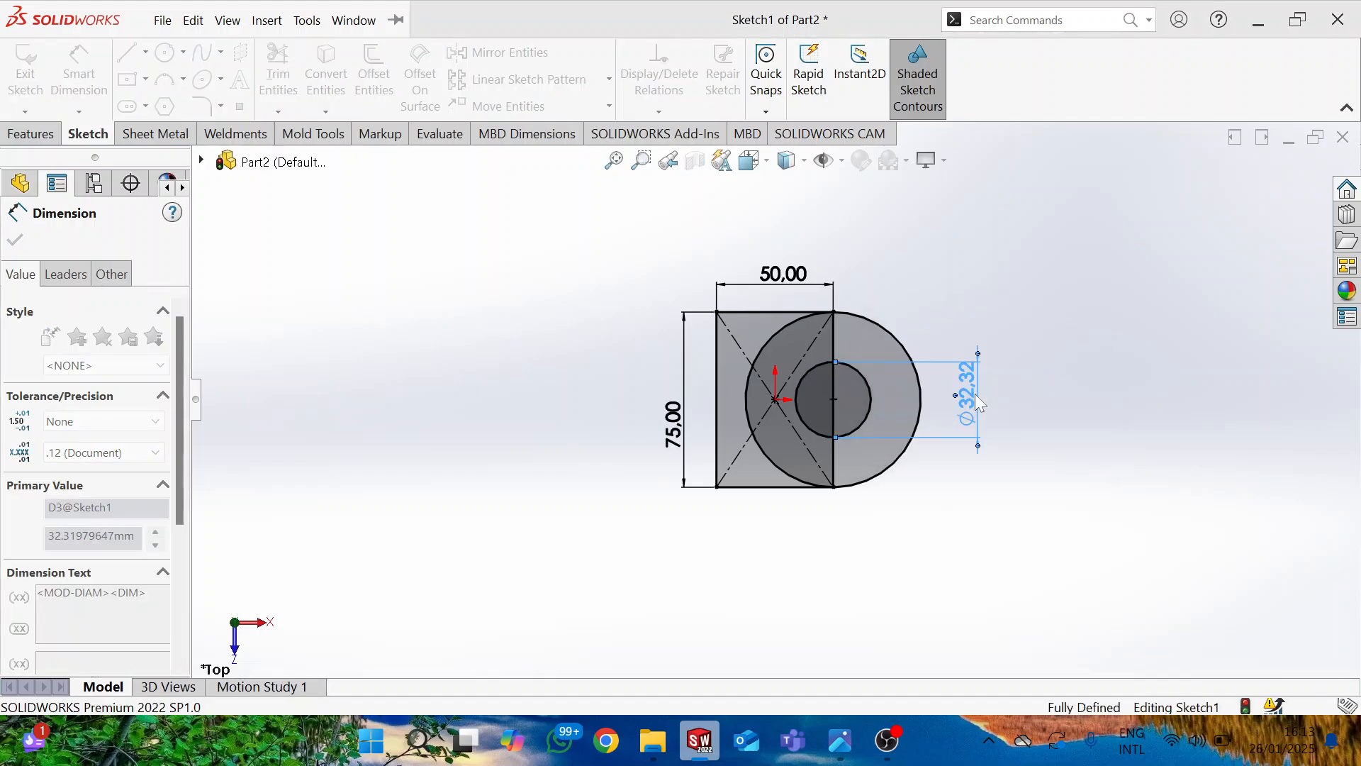
{"action": "scroll", "coordinate": [855, 377], "scroll_direction": "down", "scroll_amount": 1}
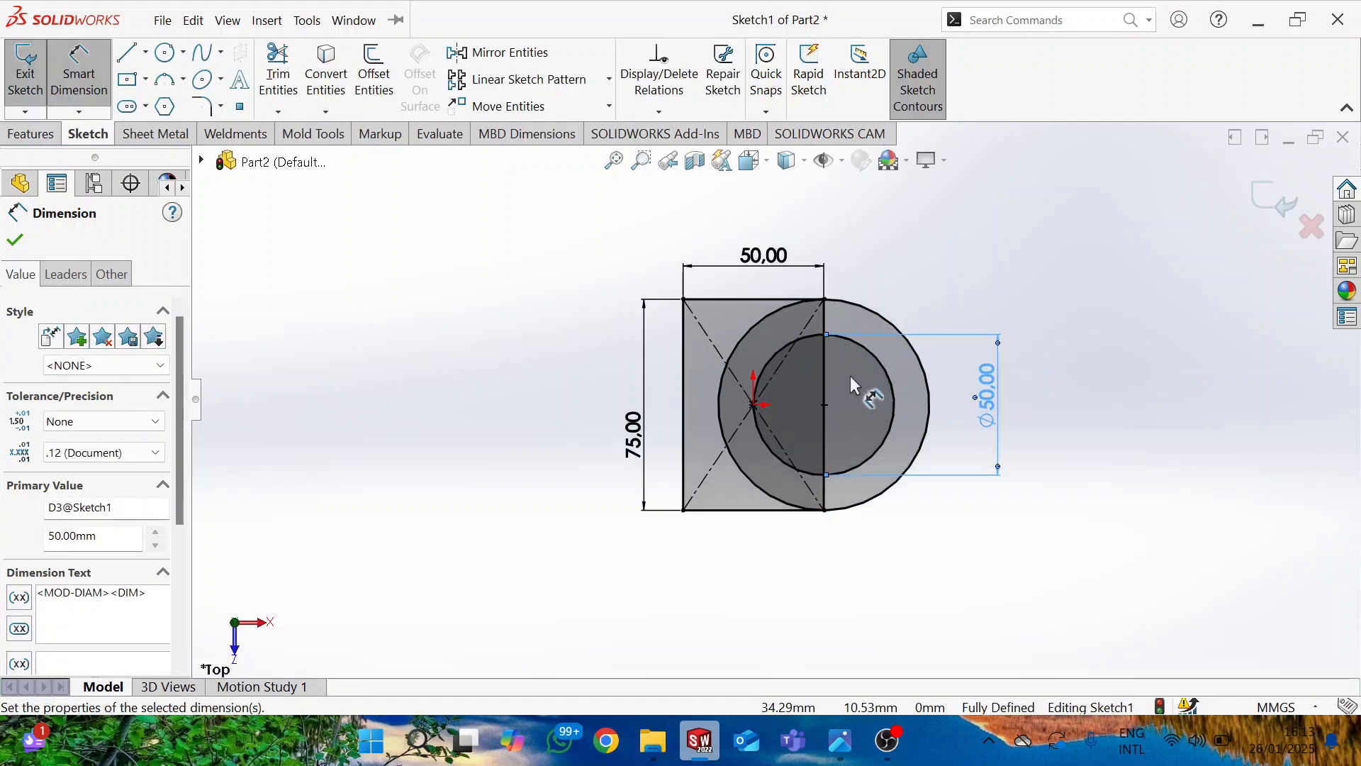
{"action": "scroll", "coordinate": [847, 376], "scroll_direction": "down", "scroll_amount": 1}
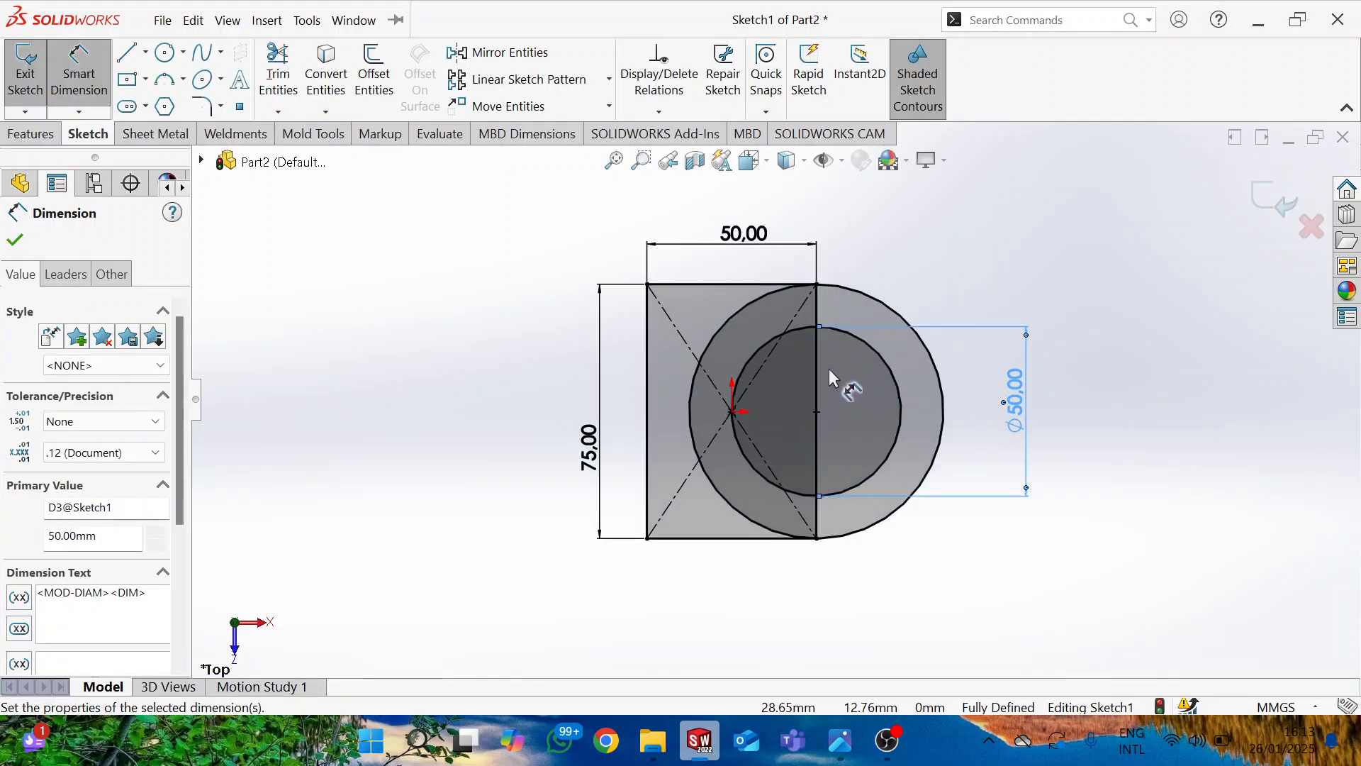
Step: Trim away the upper part of the outer circle's arc that lies inside the rectangle
{"action": "left_click", "coordinate": [280, 76]}
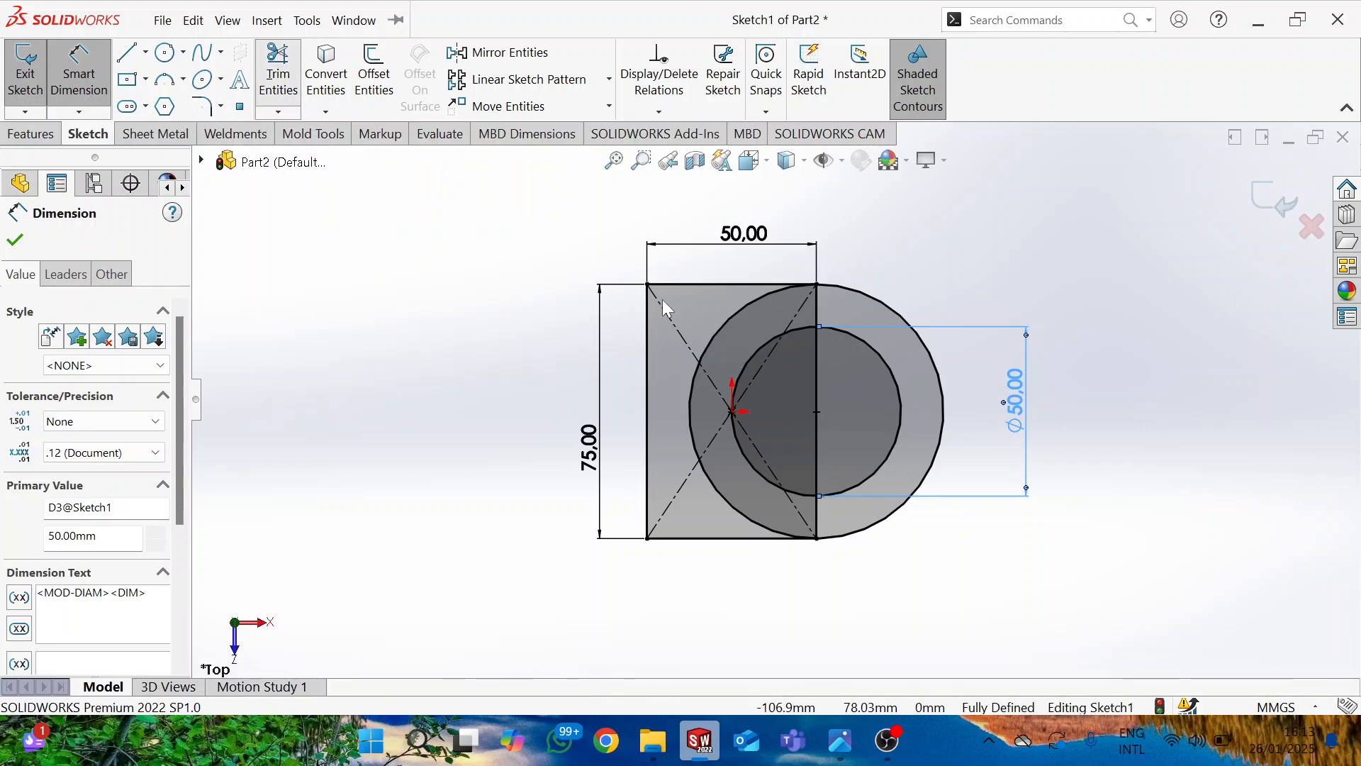
{"action": "scroll", "coordinate": [766, 333], "scroll_direction": "down", "scroll_amount": 1}
{"action": "left_click_drag", "start_coordinate": [696, 299], "coordinate": [732, 329]}
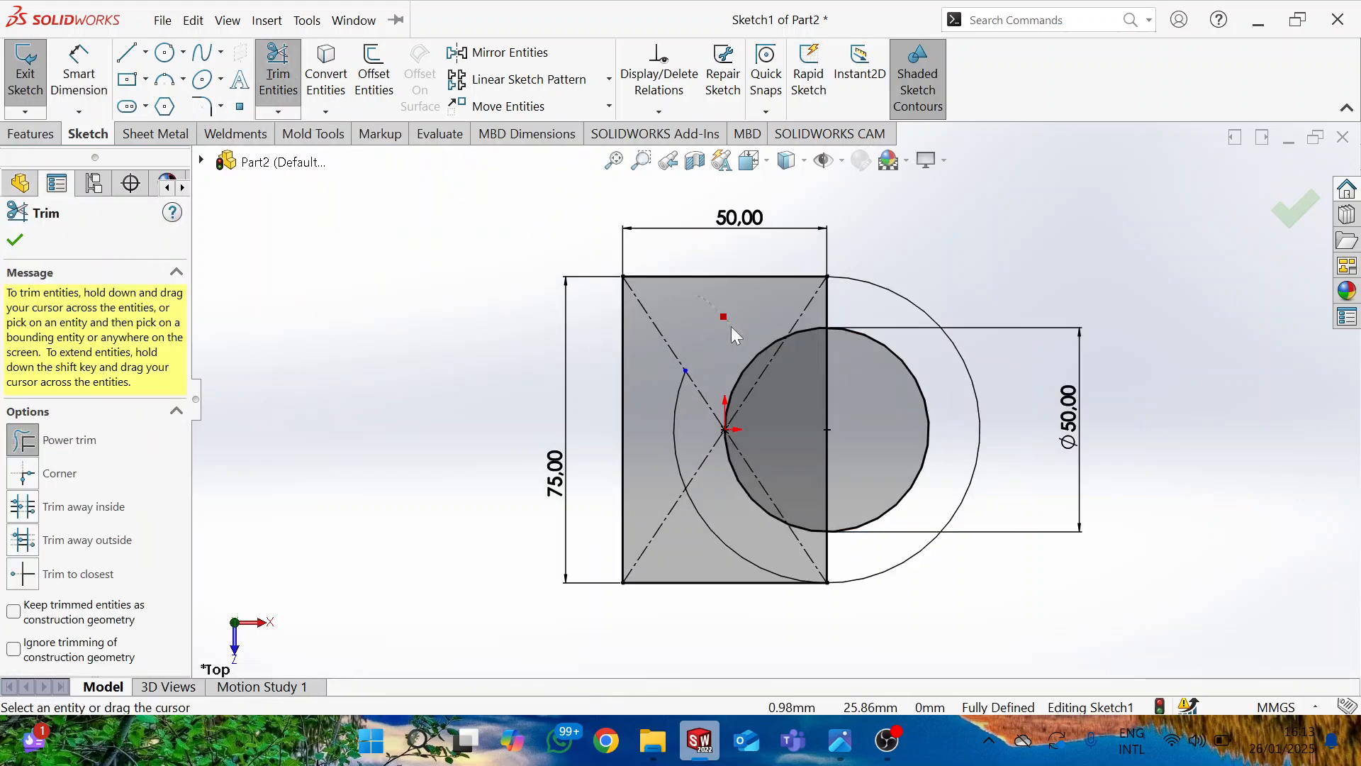
{"action": "left_click_drag", "start_coordinate": [616, 448], "coordinate": [644, 435]}
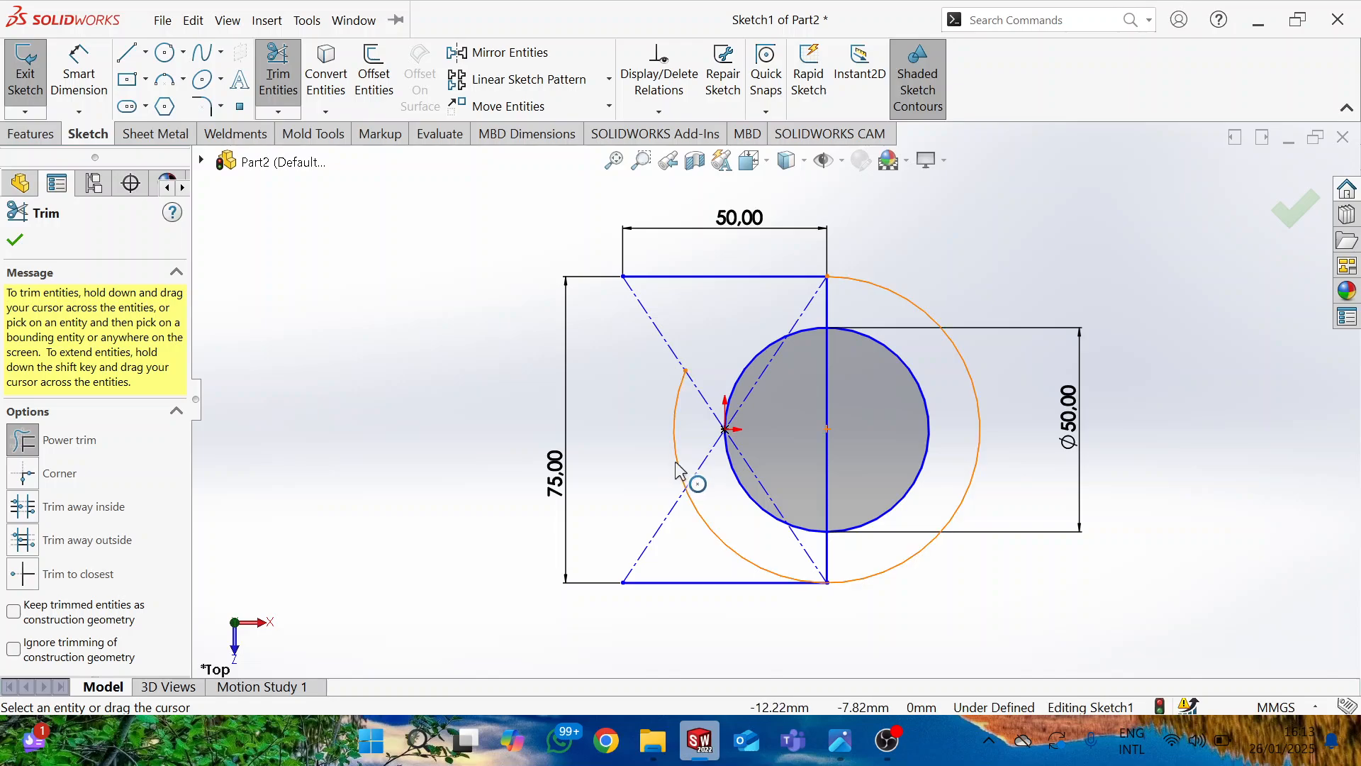
{"action": "key", "text": "Escape"}
{"action": "key", "text": "ctrl+z"}
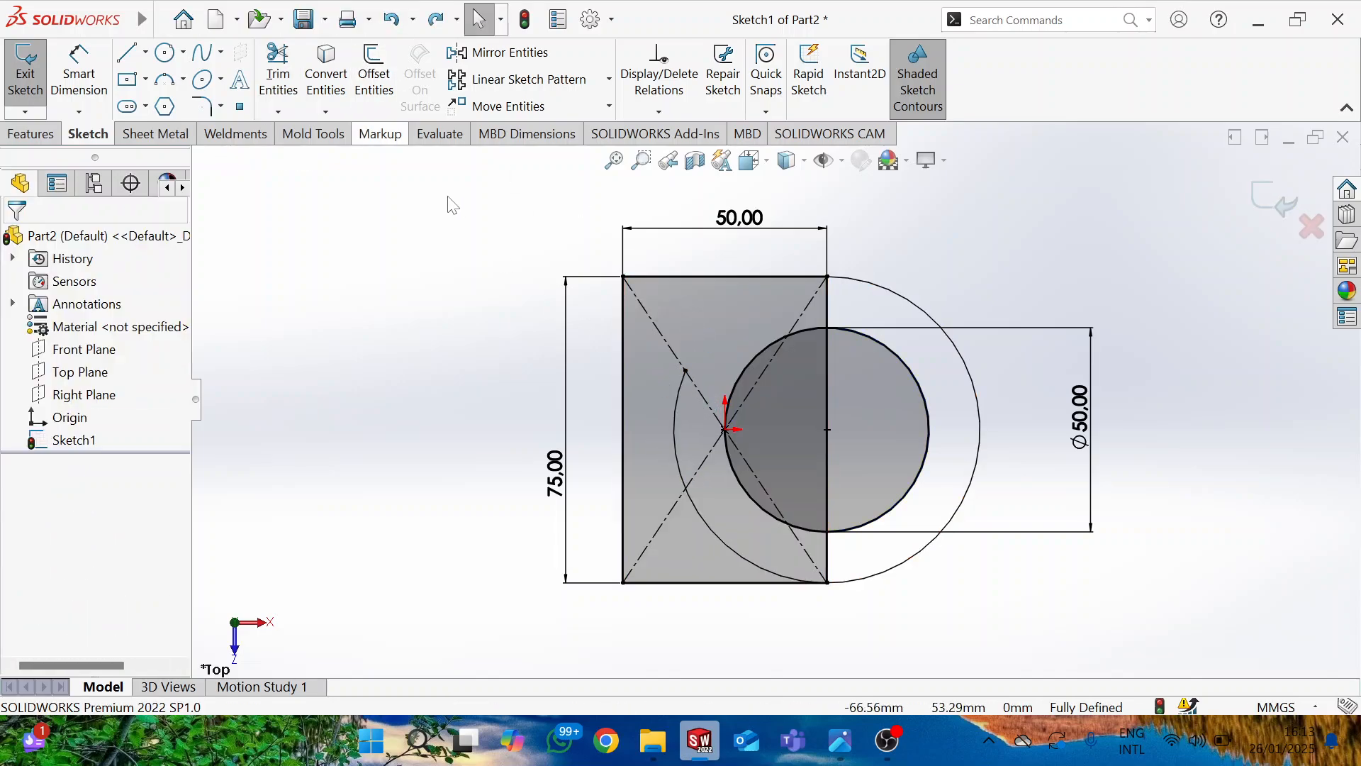
Step: Trim the remaining outer arc inside the rectangle and all segments of the vertical line through the inner circle, leaving a D-shaped outline
{"action": "left_click", "coordinate": [278, 73]}
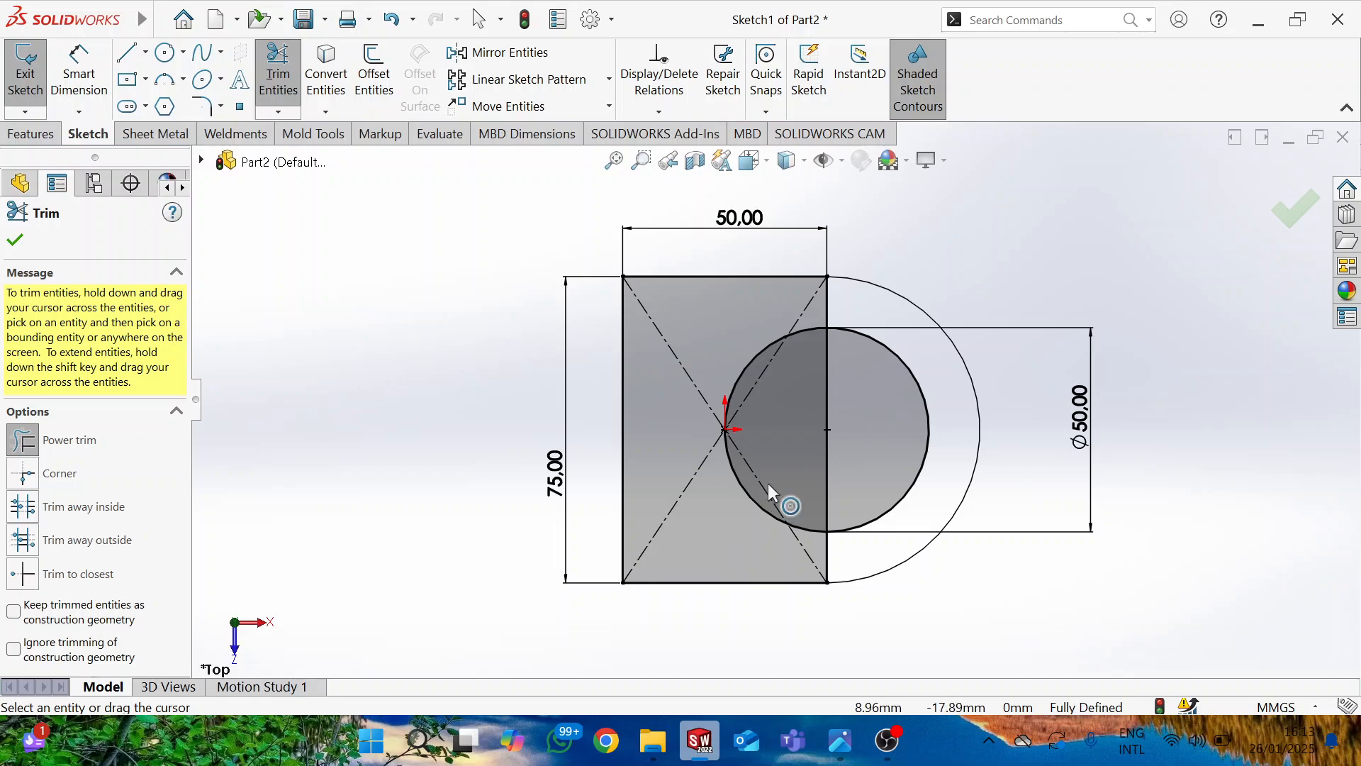
{"action": "scroll", "coordinate": [815, 383], "scroll_direction": "down", "scroll_amount": 2}
{"action": "left_click_drag", "start_coordinate": [861, 253], "coordinate": [829, 248]}
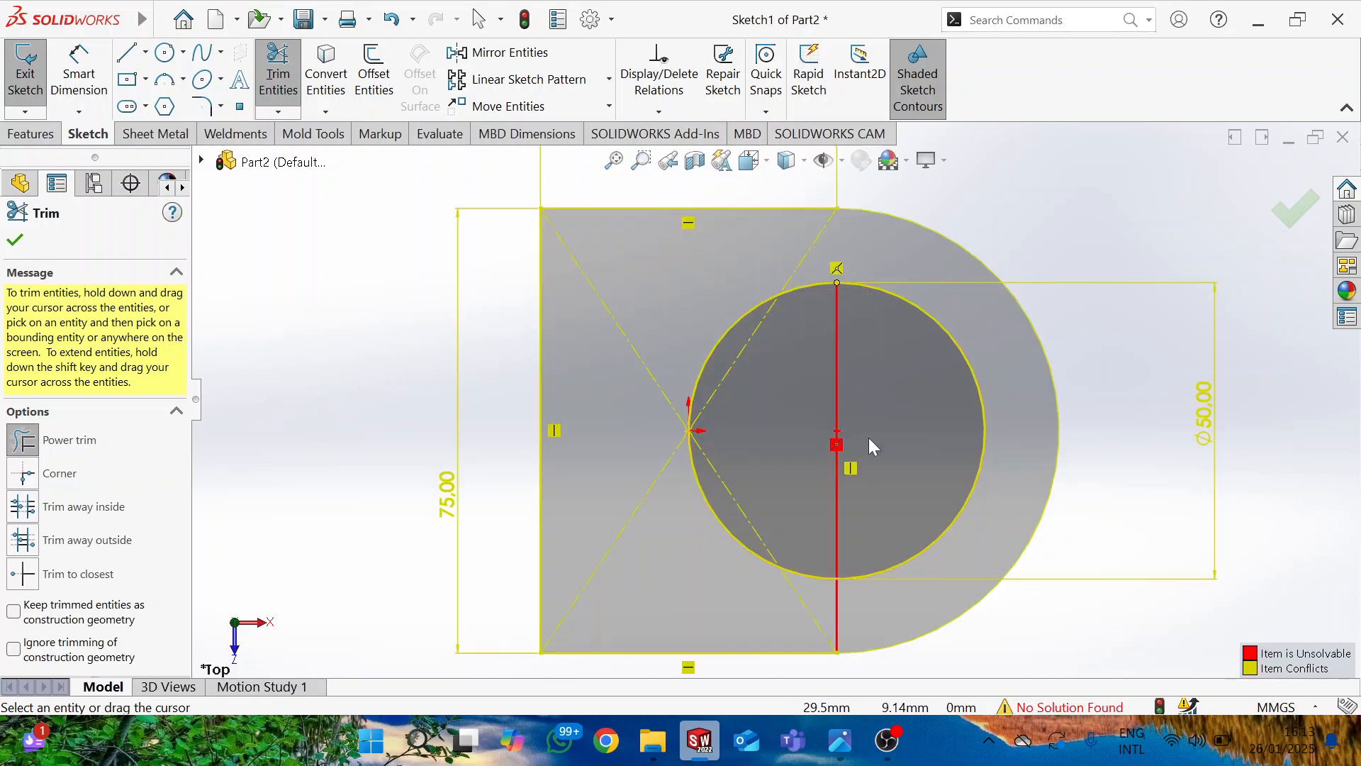
{"action": "left_click_drag", "start_coordinate": [849, 598], "coordinate": [829, 587]}
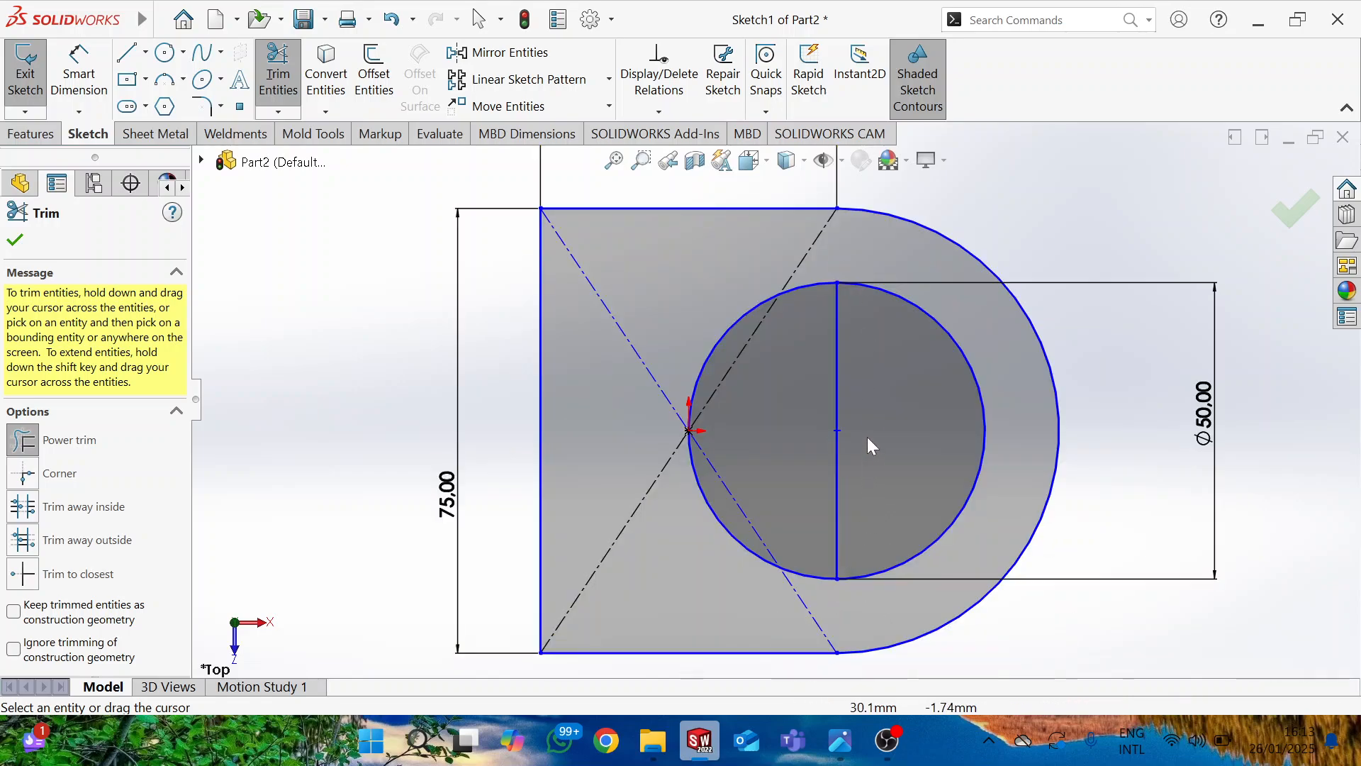
{"action": "left_click_drag", "start_coordinate": [867, 436], "coordinate": [826, 424]}
Step: Check the CS BRACKET drawing and sketch a corner rectangle about 50 by 33 mm directly below the D-shaped outline, sharing its straight lower edge
{"action": "key", "text": "alt+Tab"}
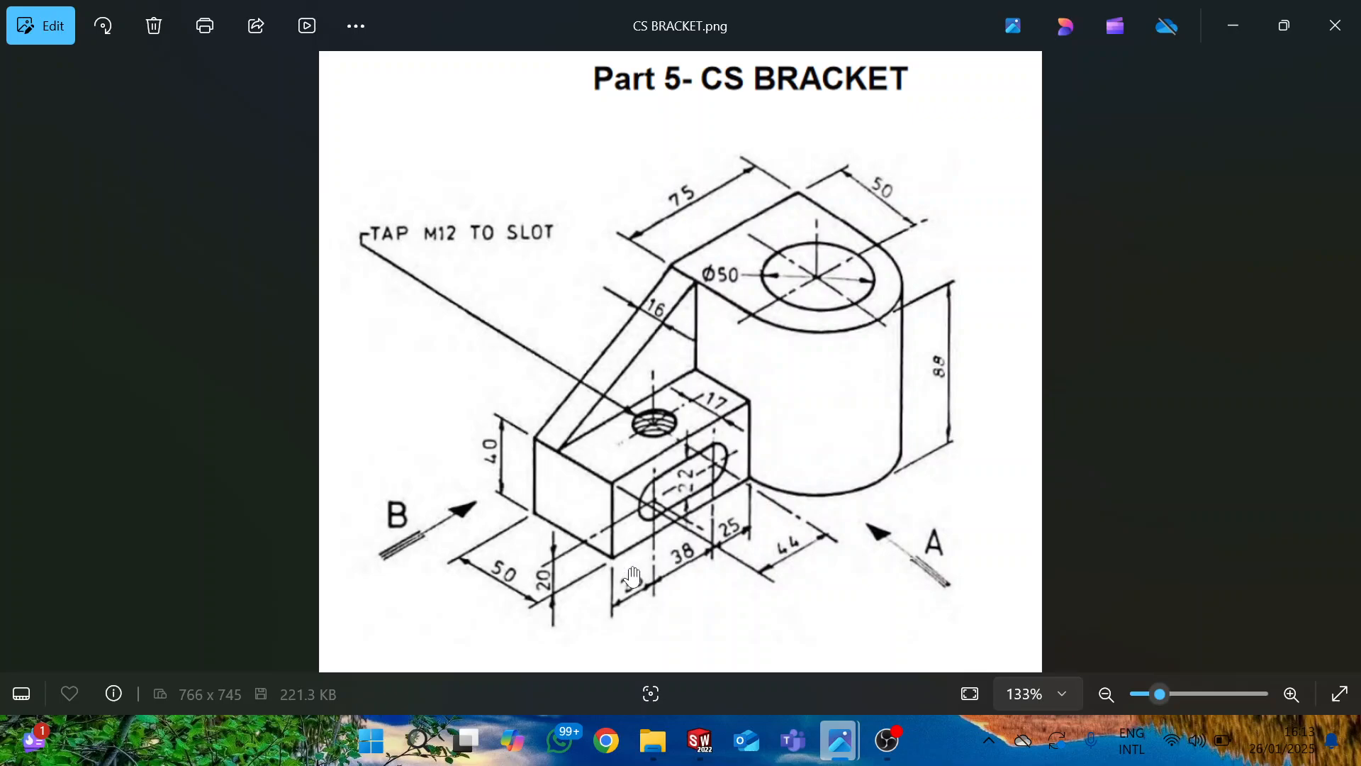
{"action": "key", "text": "alt+Tab"}
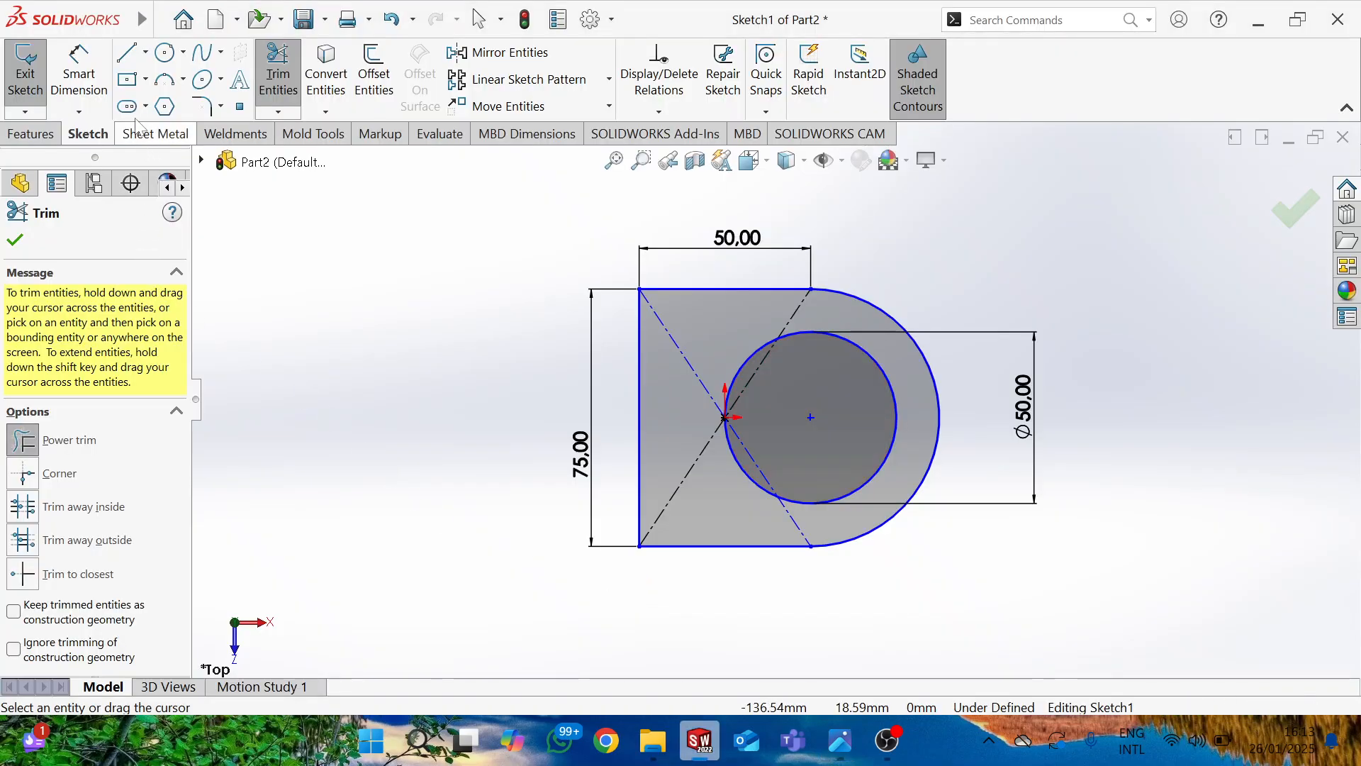
{"action": "left_click", "coordinate": [146, 79]}
{"action": "left_click", "coordinate": [185, 106]}
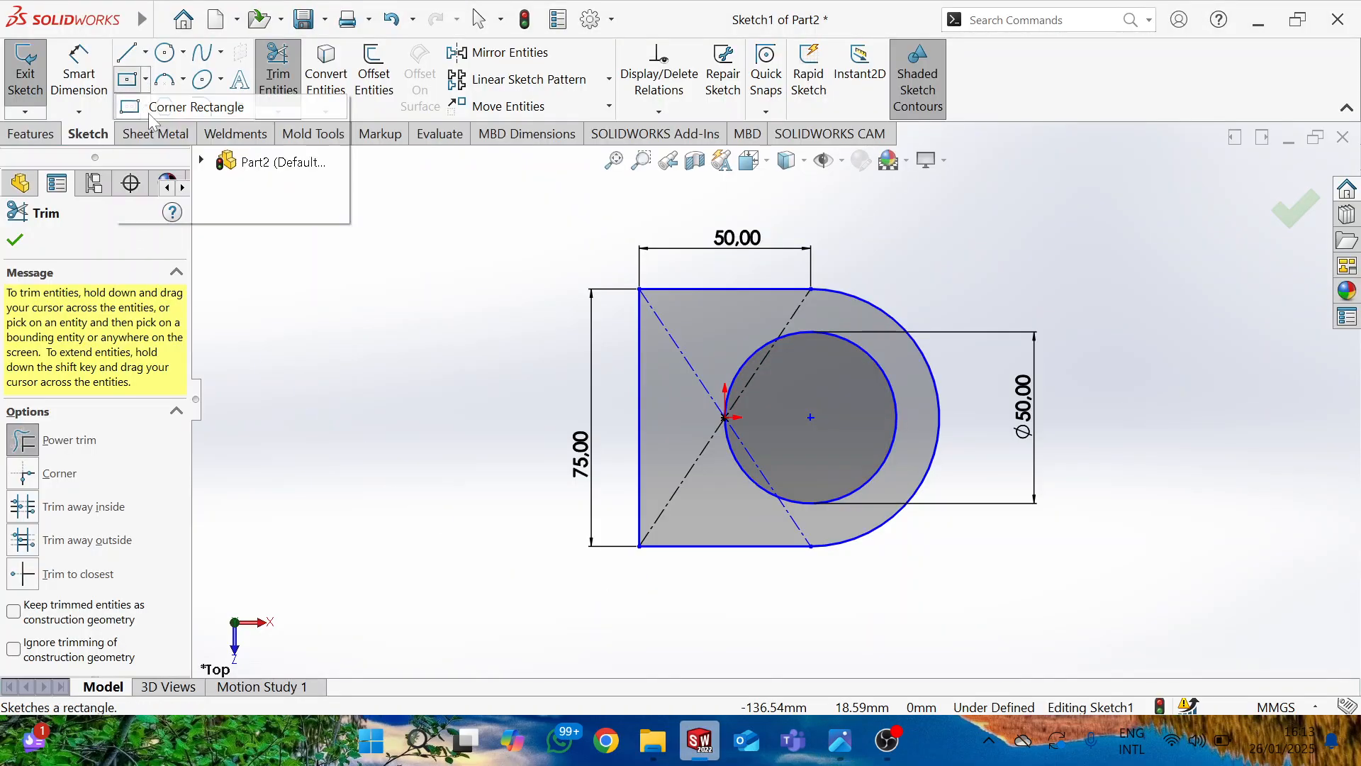
{"action": "left_click", "coordinate": [639, 547]}
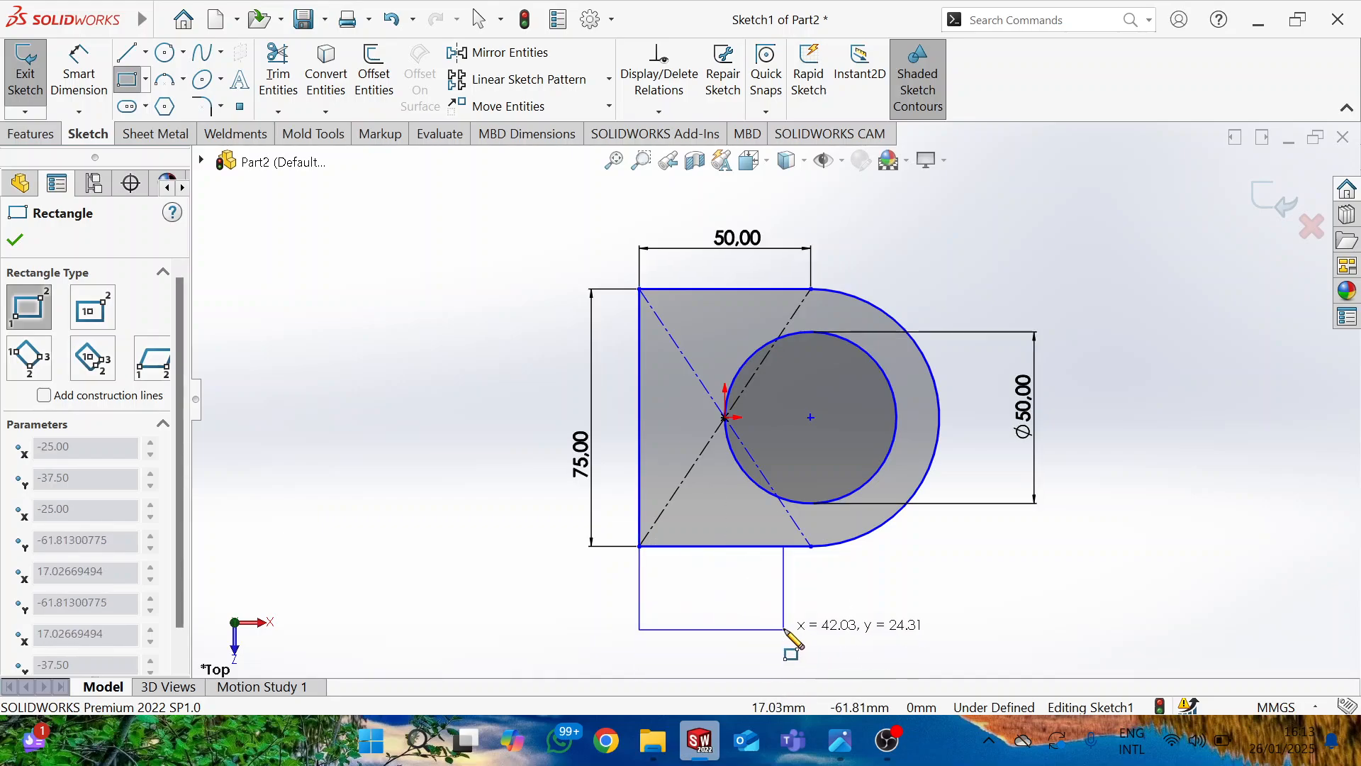
{"action": "scroll", "coordinate": [788, 647], "scroll_direction": "down", "scroll_amount": 2}
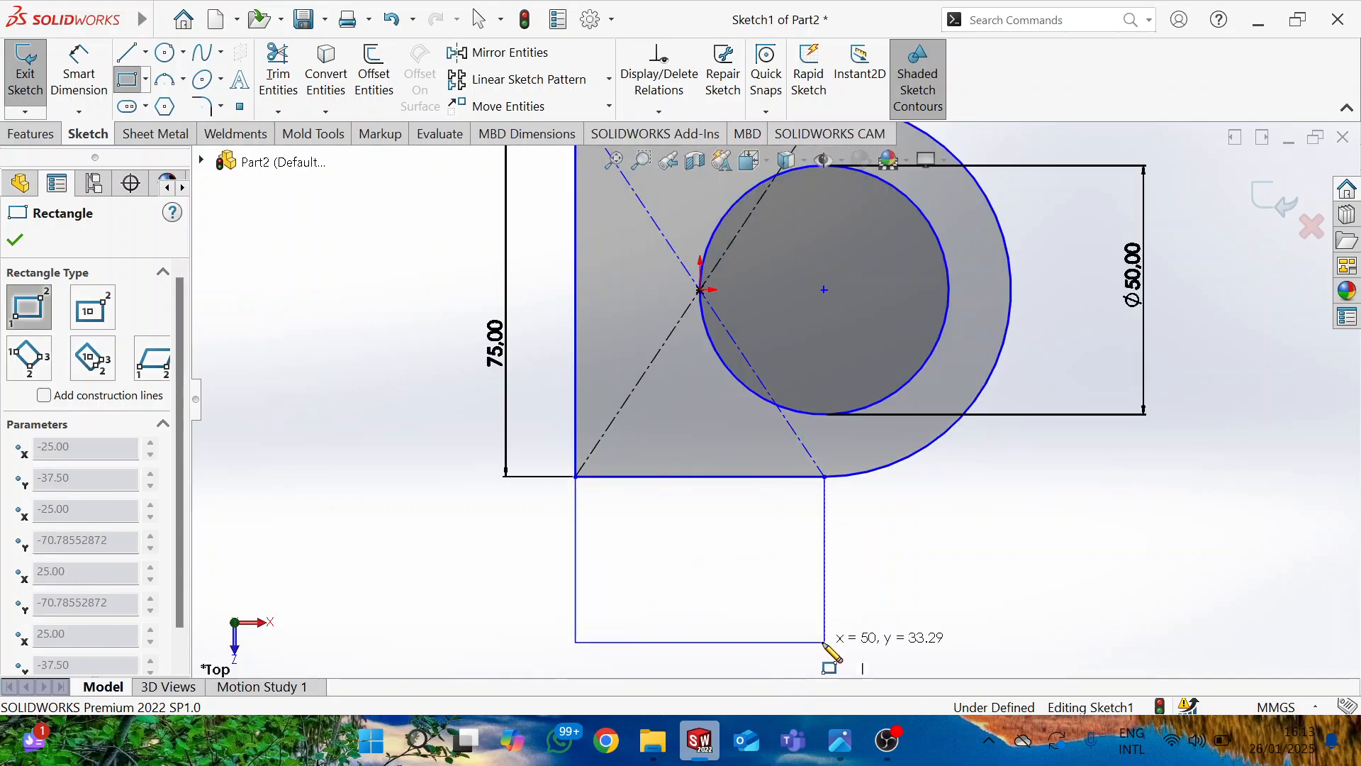
{"action": "left_click", "coordinate": [823, 643]}
Step: Dimension the lower rectangle's vertical side and set it to 88 mm
{"action": "left_click", "coordinate": [79, 75]}
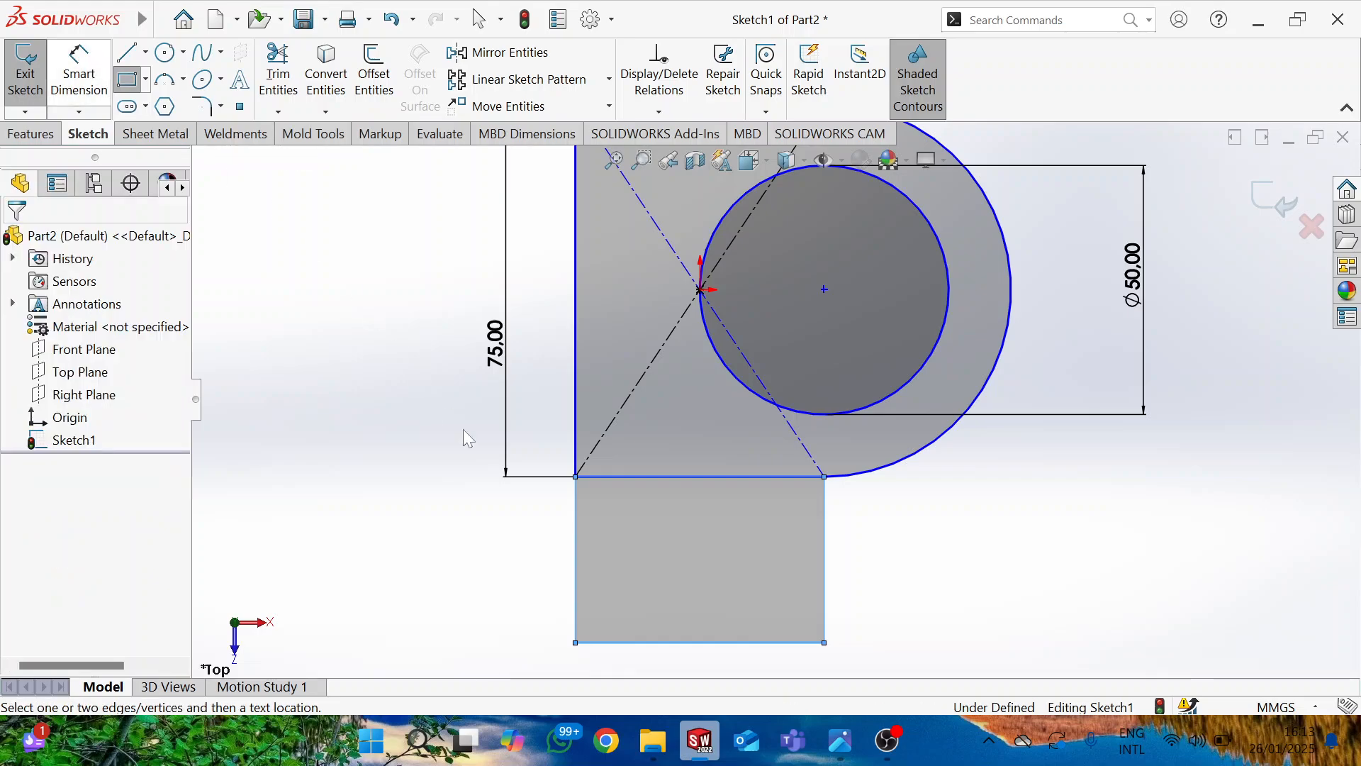
{"action": "left_click", "coordinate": [526, 563]}
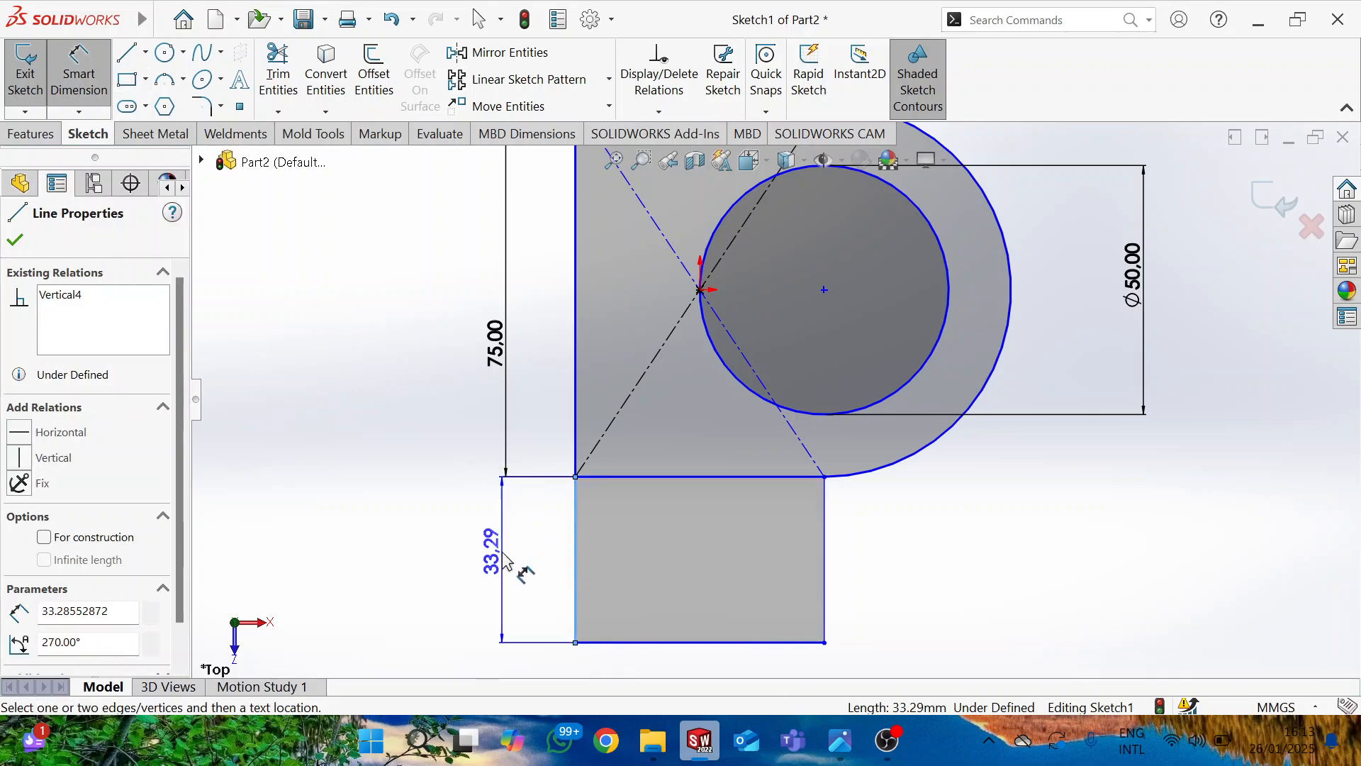
{"action": "left_click", "coordinate": [509, 563]}
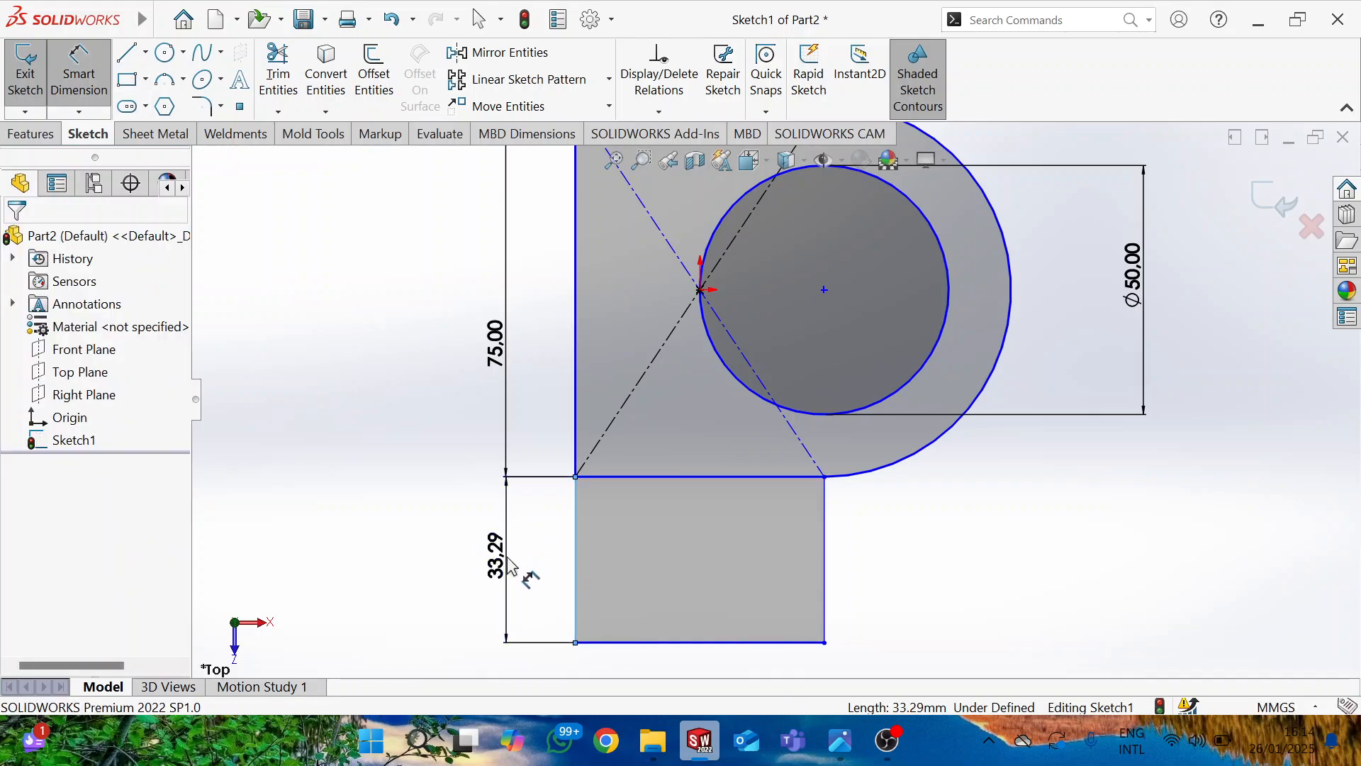
{"action": "double_click", "coordinate": [509, 563]}
{"action": "type", "text": "88"}
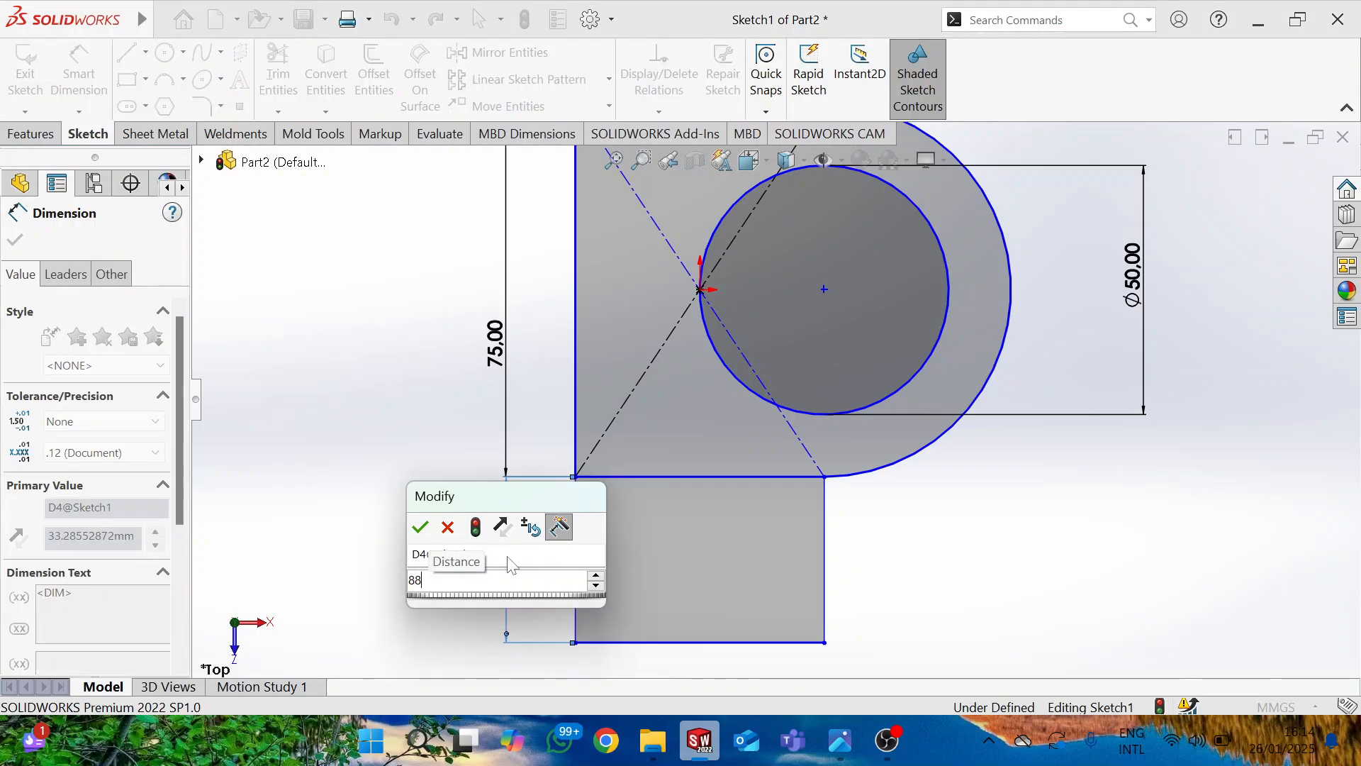
{"action": "key", "text": "Escape"}
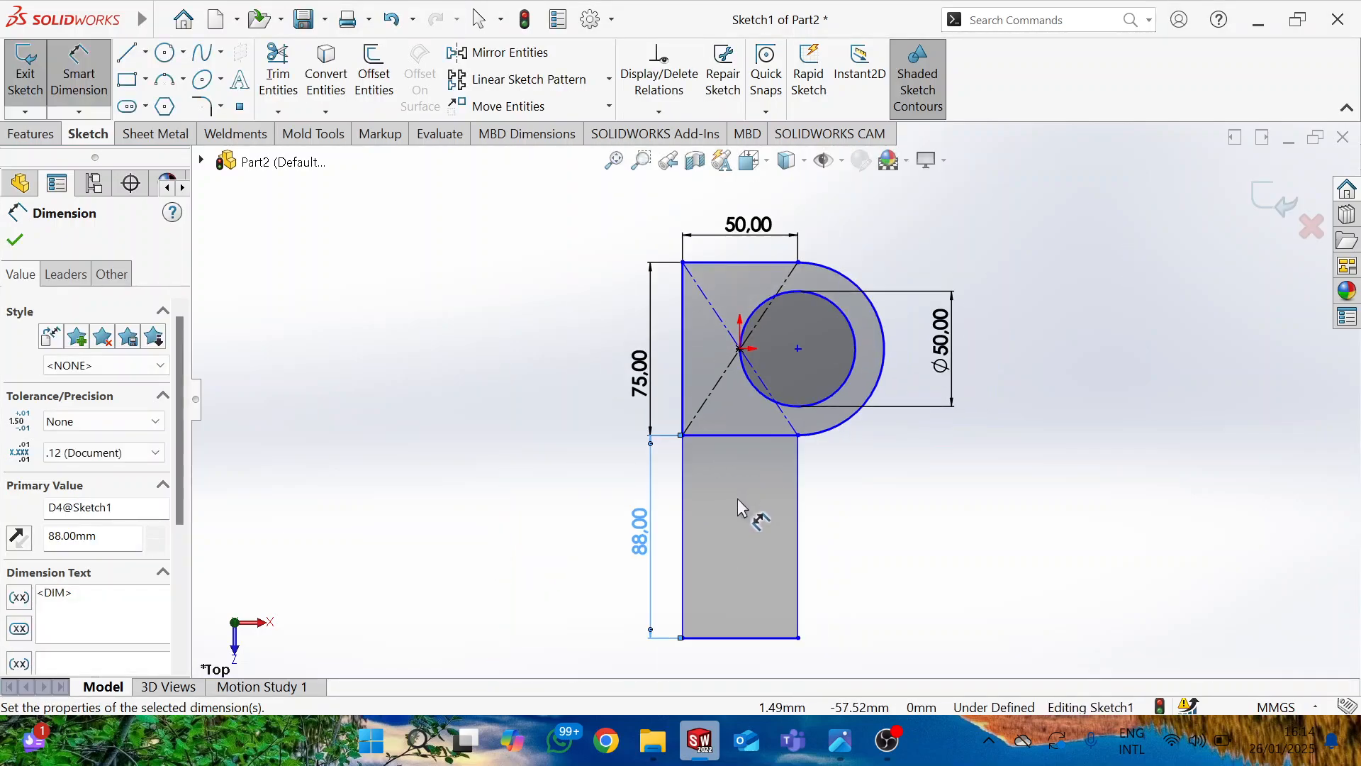
Step: Consult the CS BRACKET drawing and dimension the lower rectangle's bottom edge, accepting 50 mm
{"action": "key", "text": "alt+Tab"}
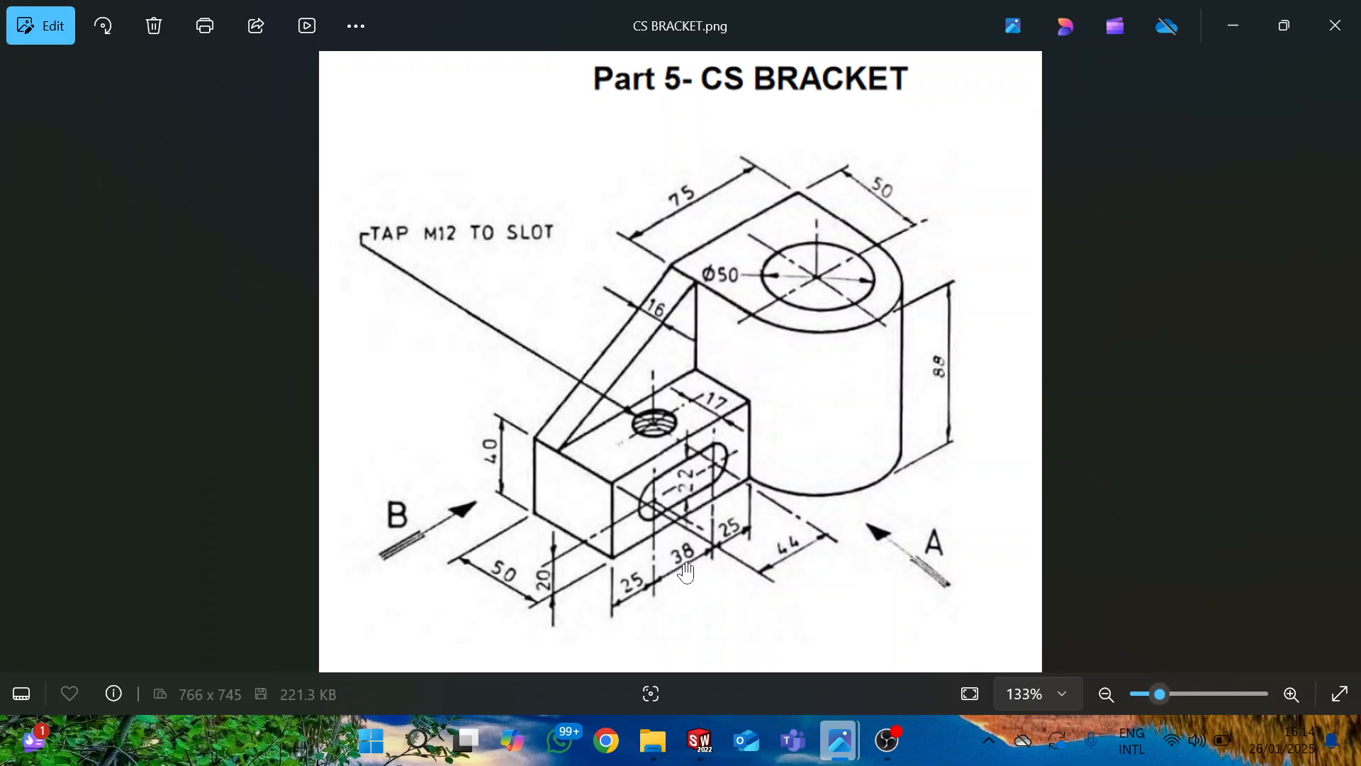
{"action": "key", "text": "alt+Tab"}
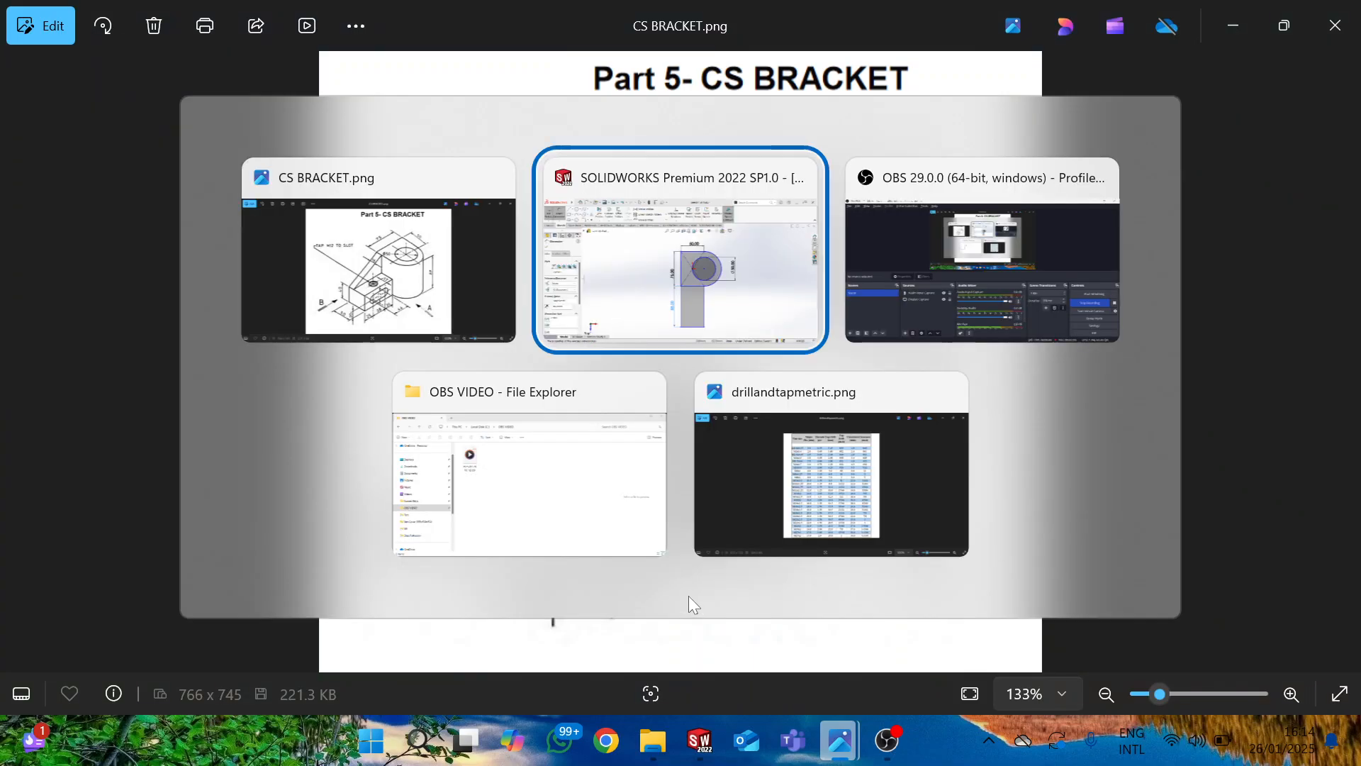
{"action": "key", "text": "alt+Tab"}
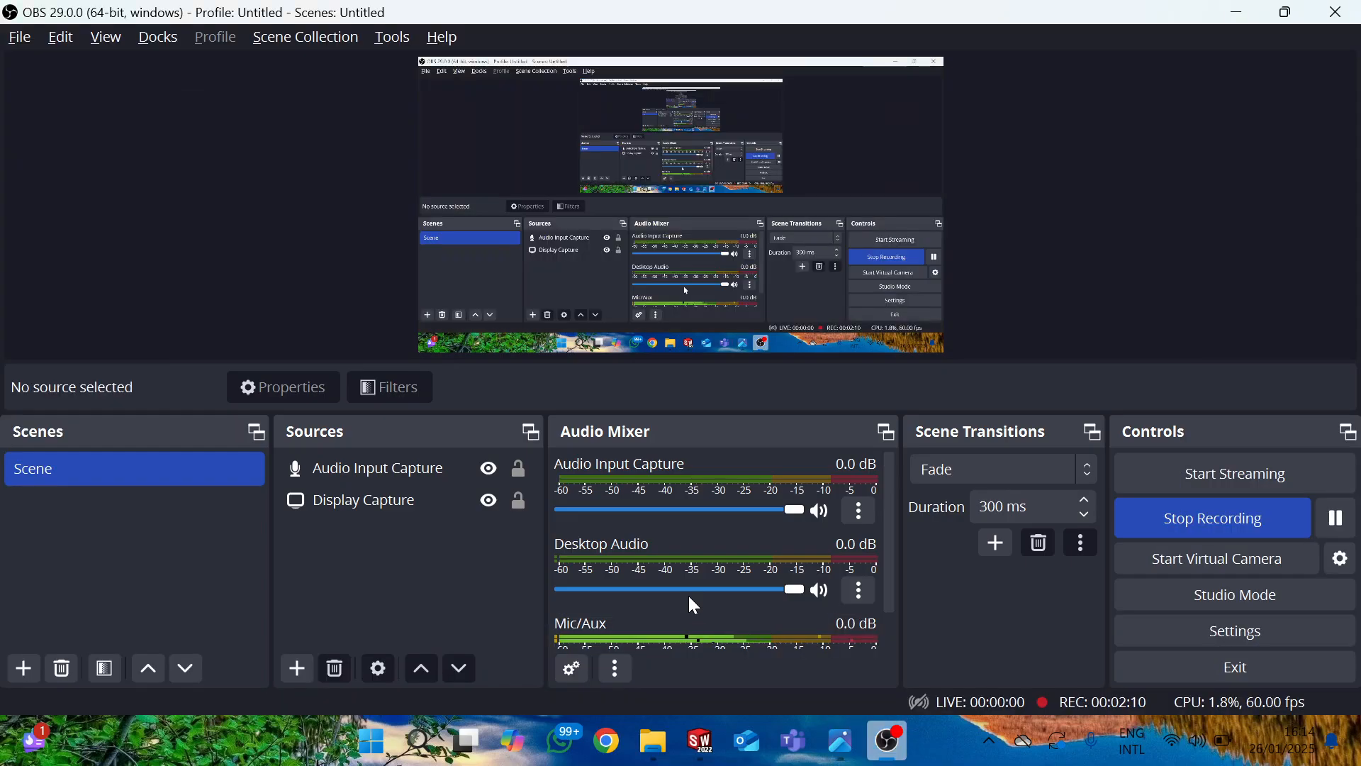
{"action": "left_click", "coordinate": [701, 740]}
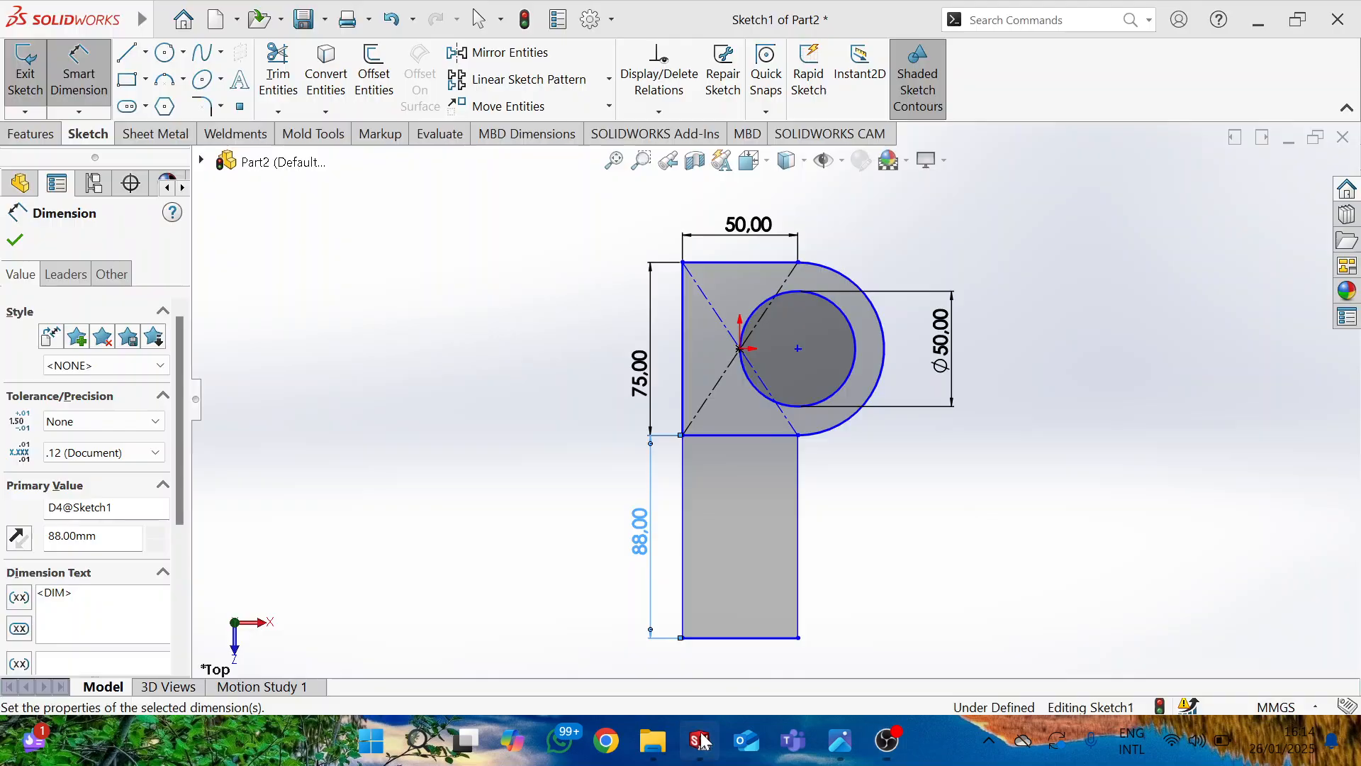
{"action": "left_click", "coordinate": [746, 639]}
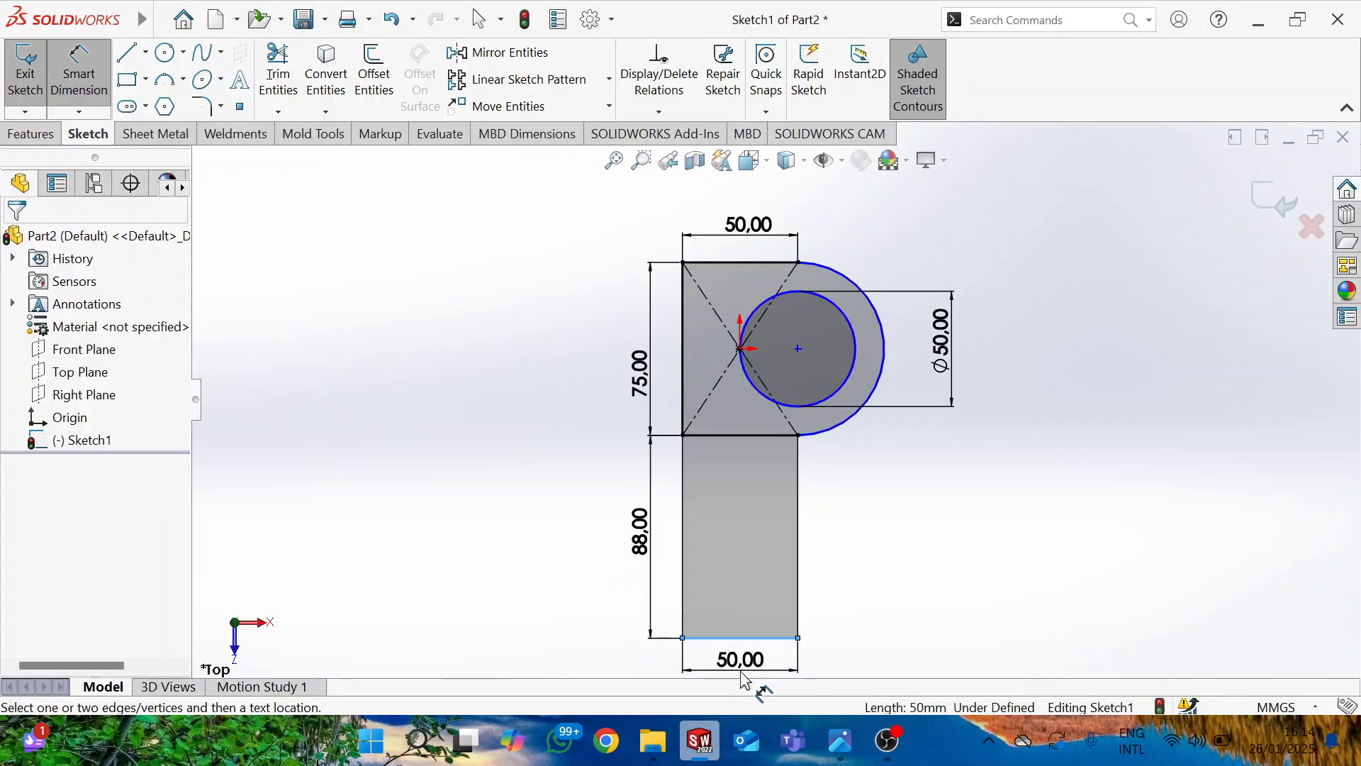
{"action": "left_click", "coordinate": [737, 678]}
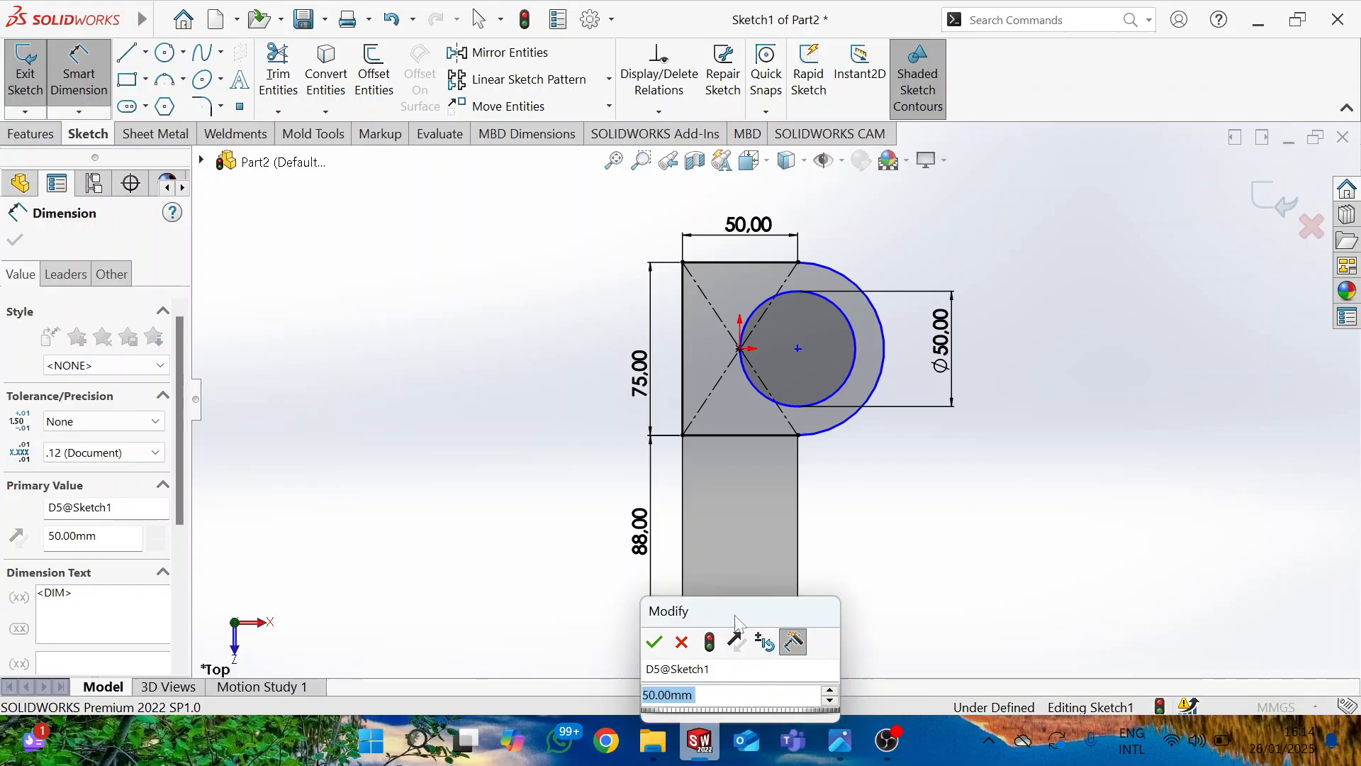
{"action": "left_click", "coordinate": [653, 643]}
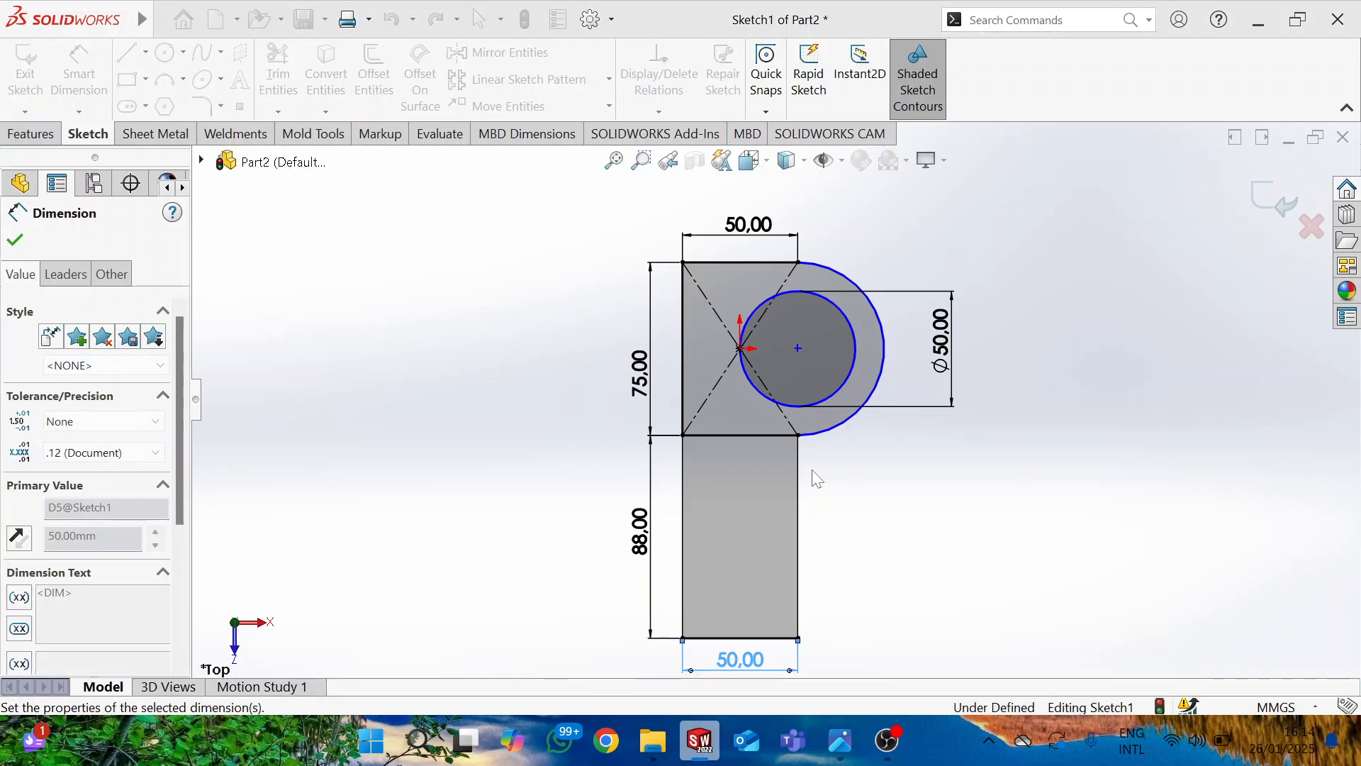
Step: Examine the CS BRACKET drawing for the height of the rounded body with the hole
{"action": "mouse_move", "coordinate": [780, 418]}
{"action": "middle_mouse_down"}
{"action": "mouse_move", "coordinate": [759, 376]}
{"action": "mouse_move", "coordinate": [765, 341]}
{"action": "middle_mouse_up"}
{"action": "scroll", "coordinate": [762, 335], "scroll_direction": "down", "scroll_amount": 5}
{"action": "scroll", "coordinate": [745, 432], "scroll_direction": "up", "scroll_amount": 5}
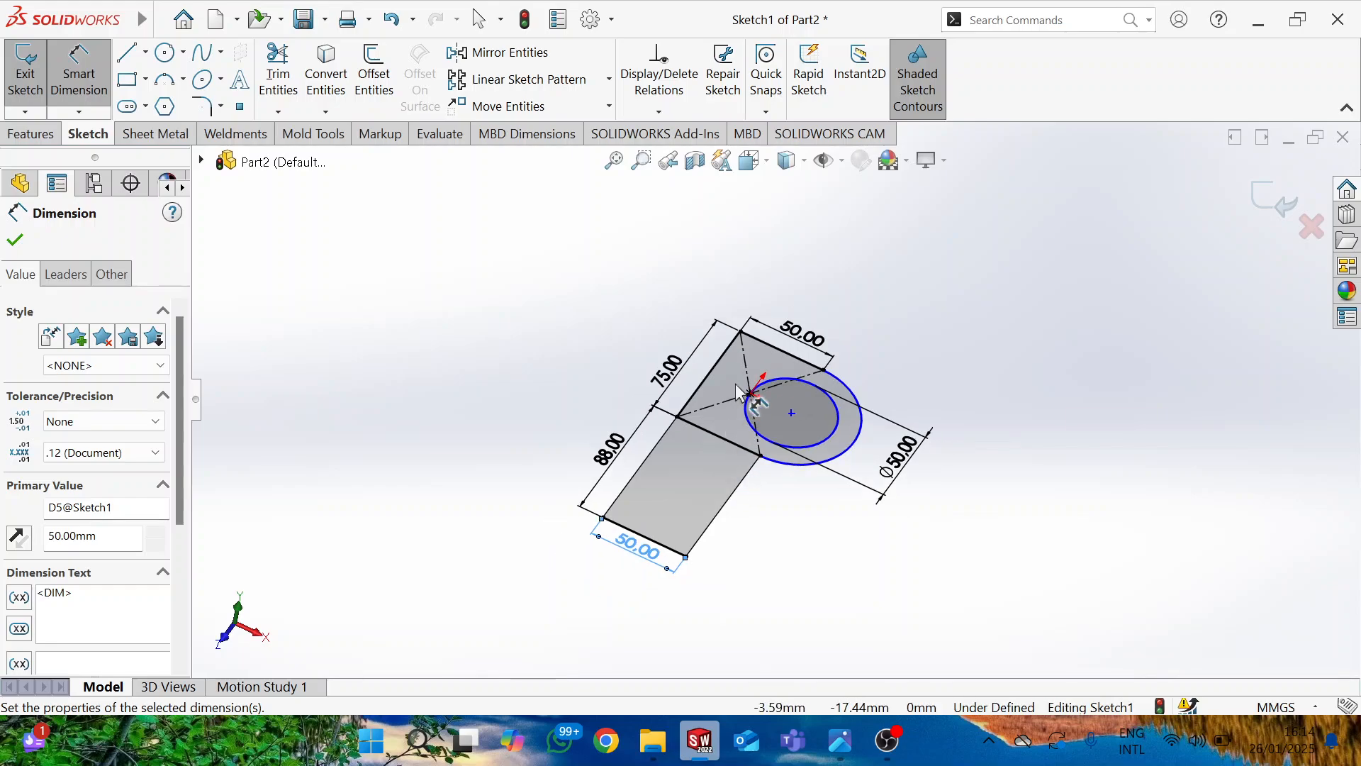
{"action": "key", "text": "alt+Tab"}
{"action": "key", "text": "alt+Tab"}
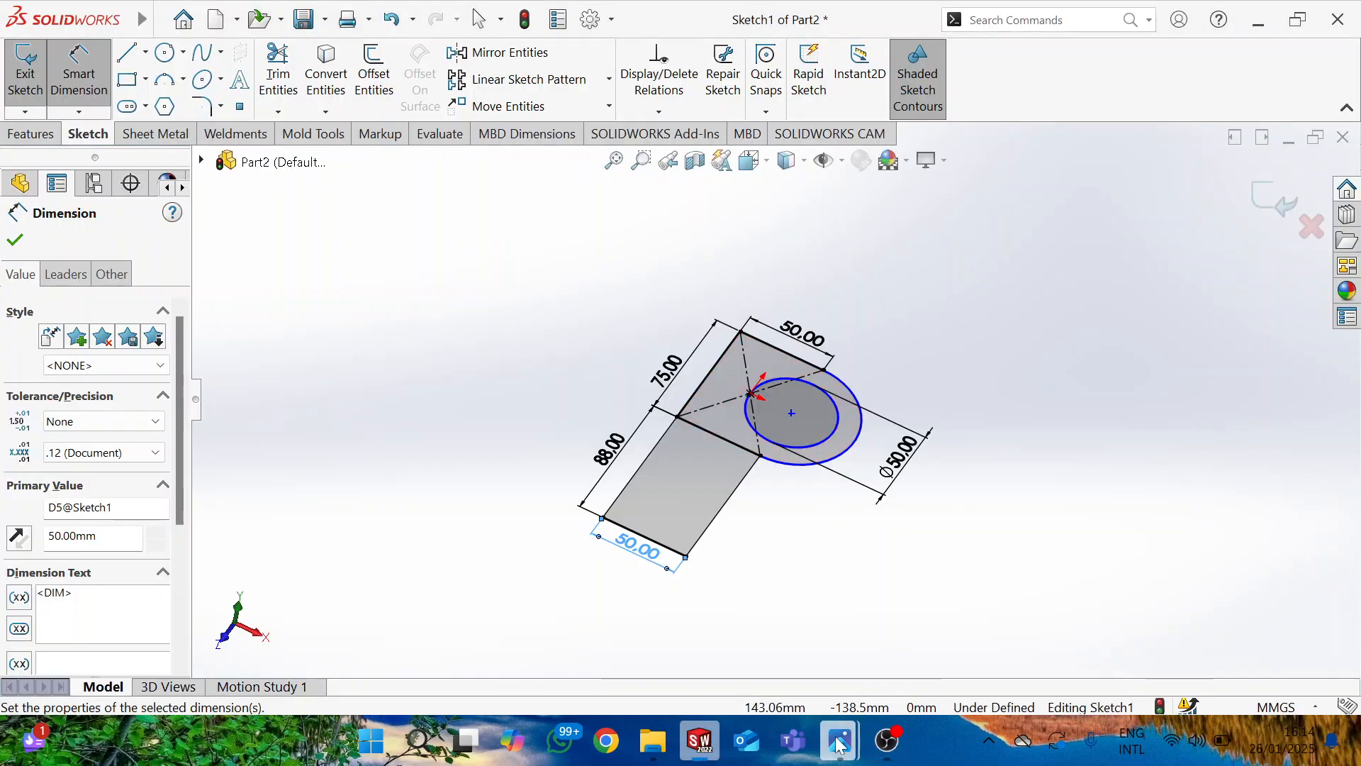
{"action": "mouse_move", "coordinate": [840, 741]}
{"action": "left_click", "coordinate": [789, 663]}
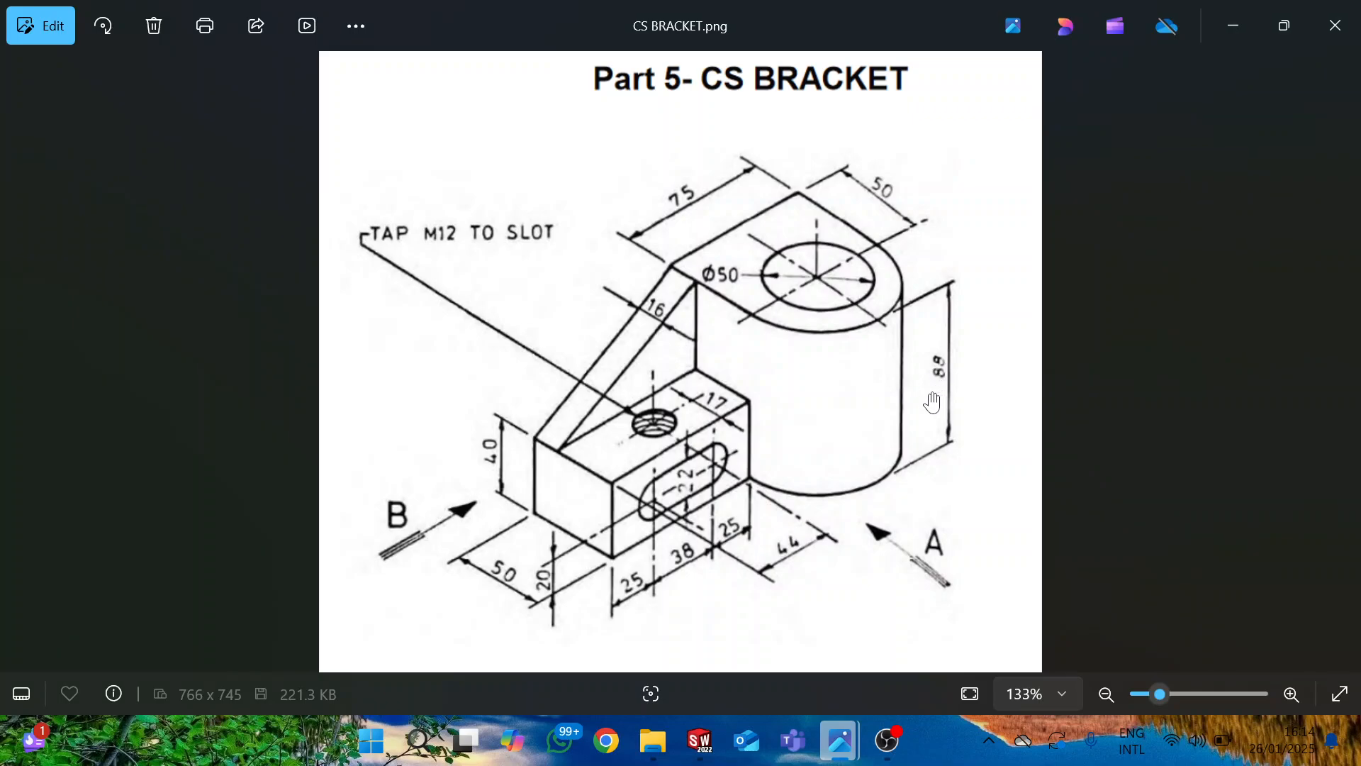
Step: Extrude the D-shaped region around the circular hole upward to a blind depth of 88 mm
{"action": "key", "text": "alt+Tab"}
{"action": "left_click", "coordinate": [31, 133]}
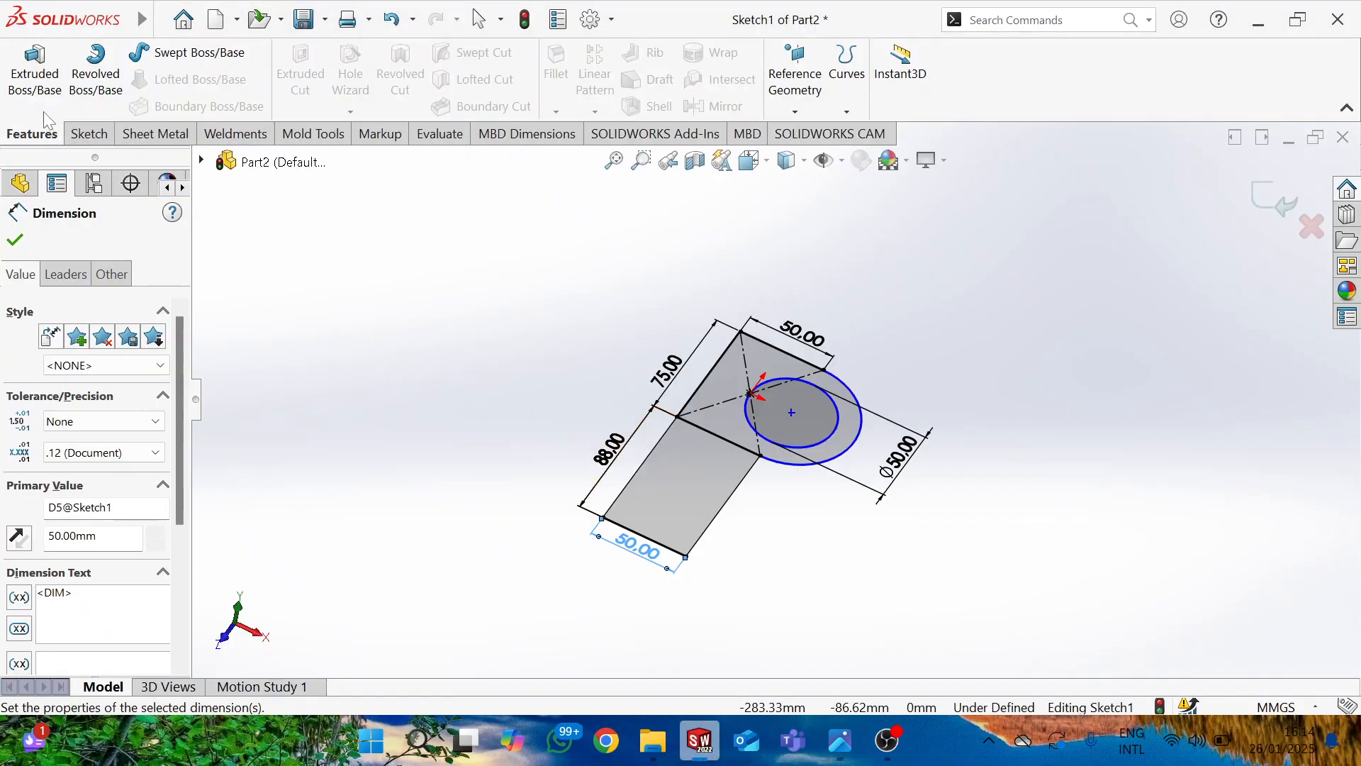
{"action": "left_click", "coordinate": [34, 83]}
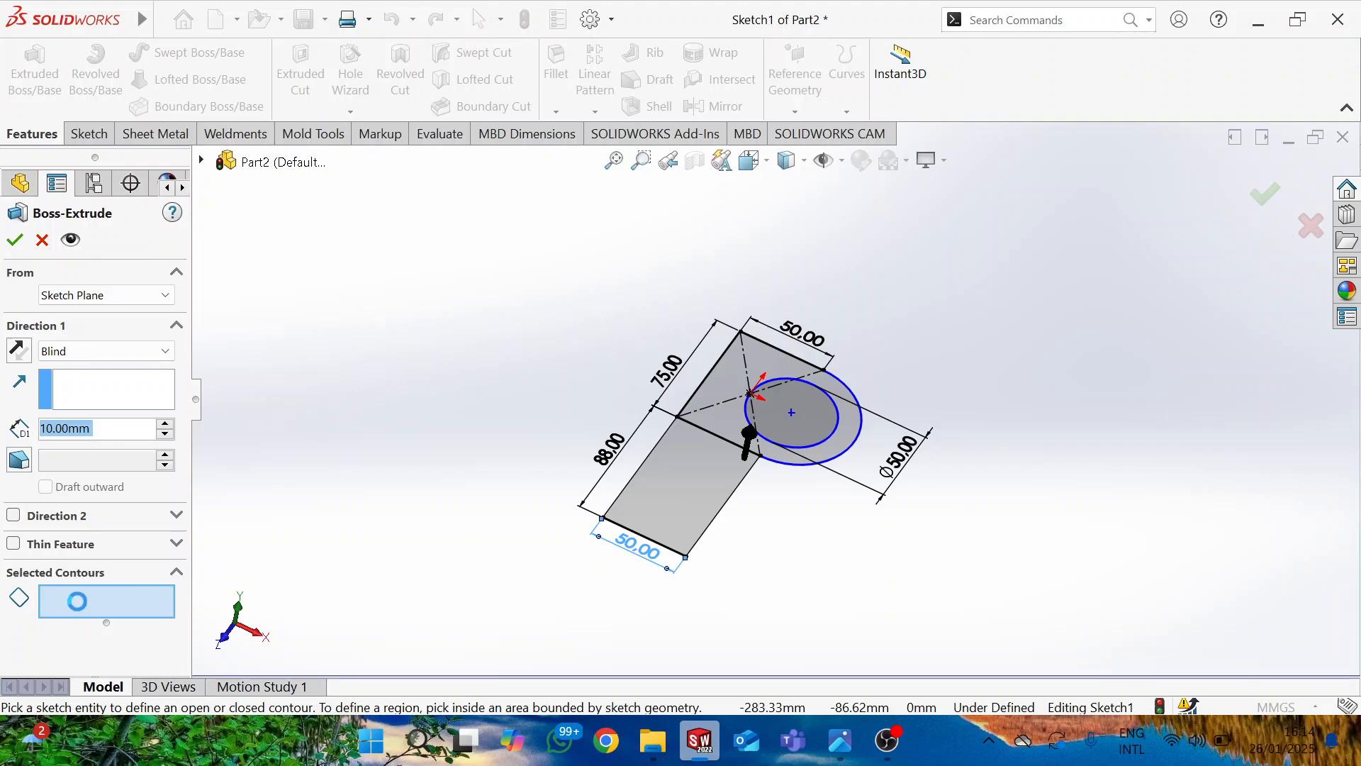
{"action": "left_click", "coordinate": [758, 362]}
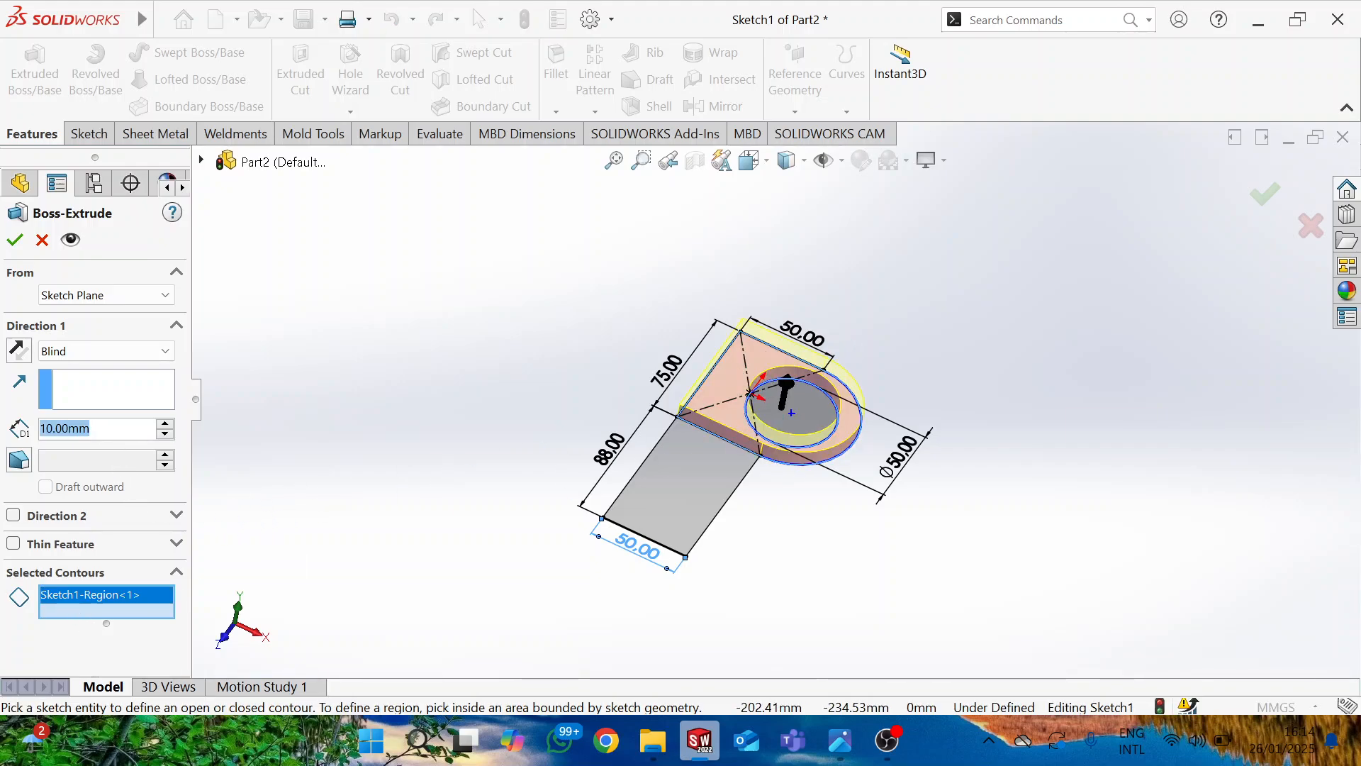
{"action": "type", "text": "88"}
{"action": "key", "text": "Return"}
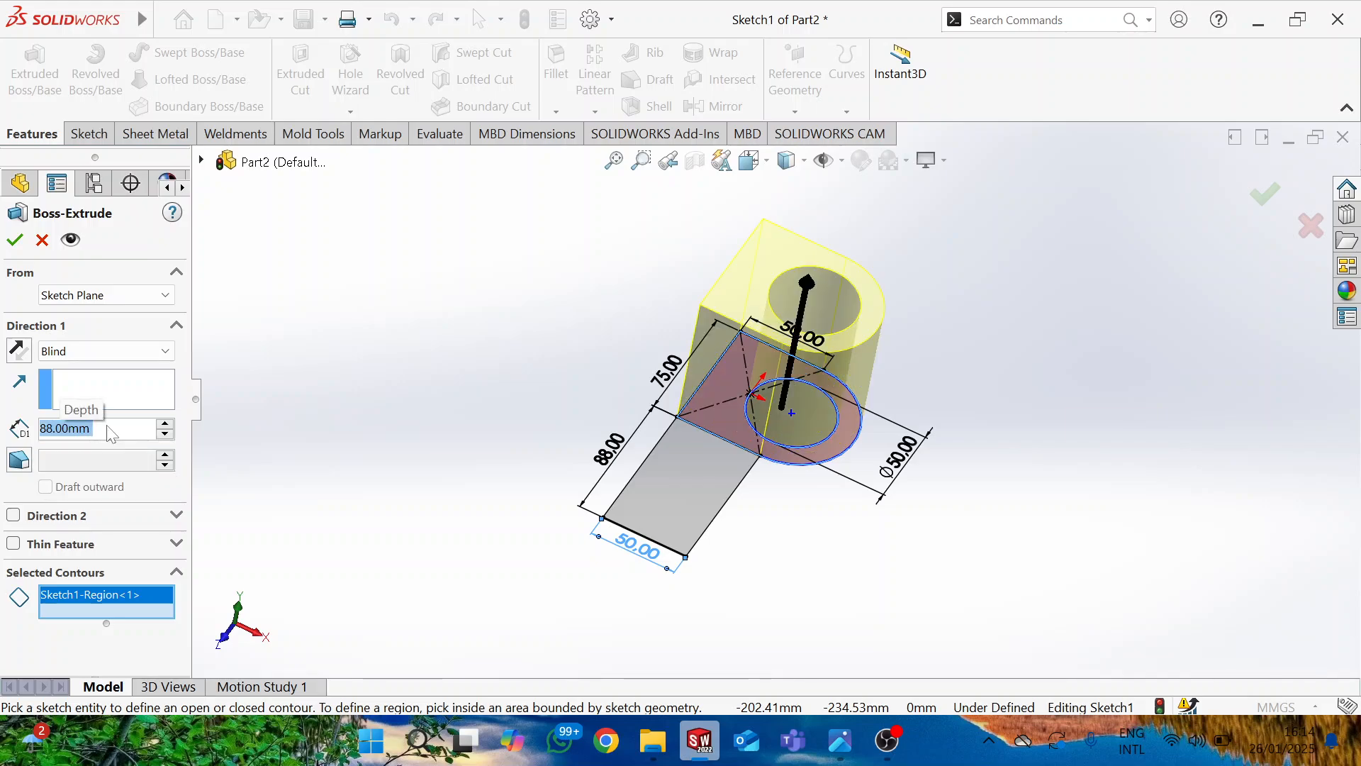
{"action": "middle_click_drag", "start_coordinate": [555, 298], "coordinate": [683, 355]}
{"action": "scroll", "coordinate": [669, 424], "scroll_direction": "down", "scroll_amount": 4}
{"action": "mouse_move", "coordinate": [653, 405]}
{"action": "middle_mouse_down"}
{"action": "mouse_move", "coordinate": [638, 389]}
{"action": "mouse_move", "coordinate": [620, 419]}
{"action": "mouse_move", "coordinate": [657, 422]}
{"action": "middle_mouse_up"}
{"action": "scroll", "coordinate": [635, 406], "scroll_direction": "up", "scroll_amount": 3}
{"action": "scroll", "coordinate": [660, 426], "scroll_direction": "down", "scroll_amount": 2}
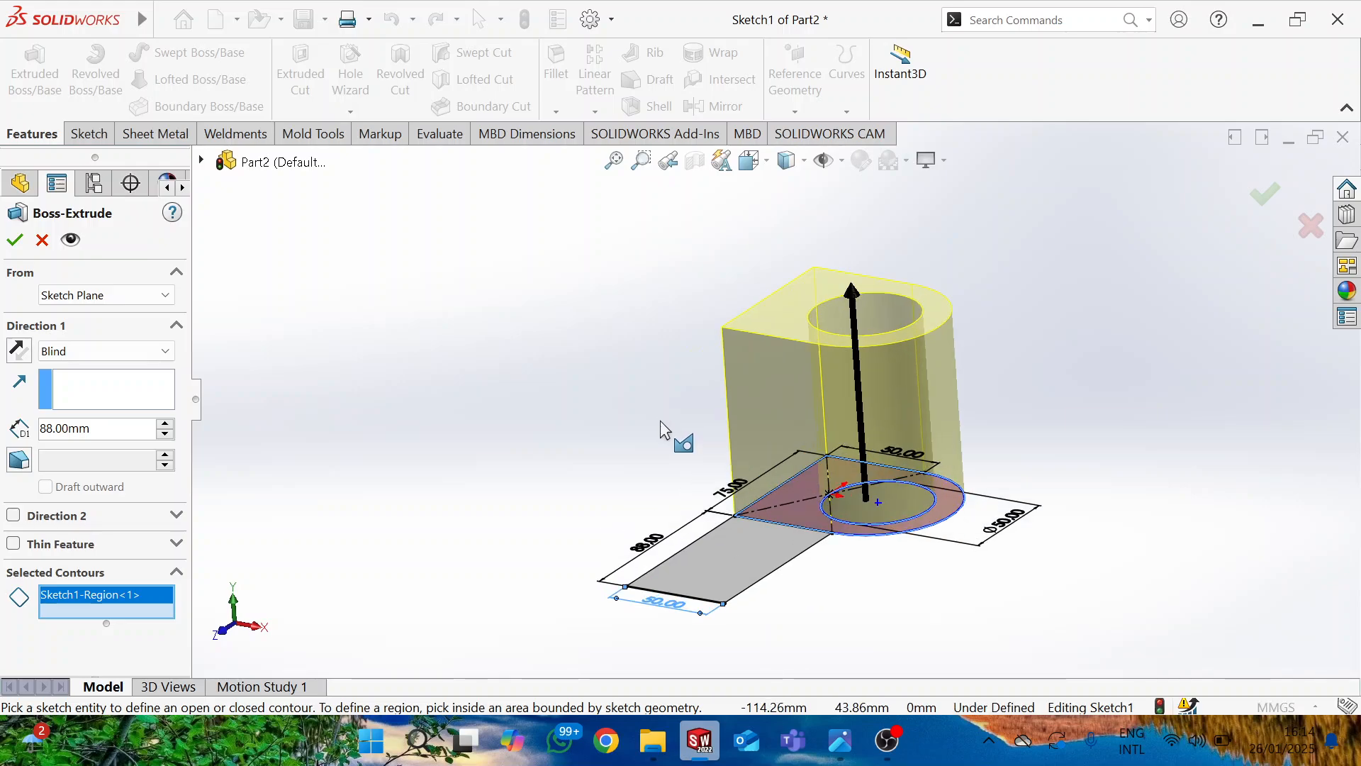
{"action": "left_click", "coordinate": [17, 245]}
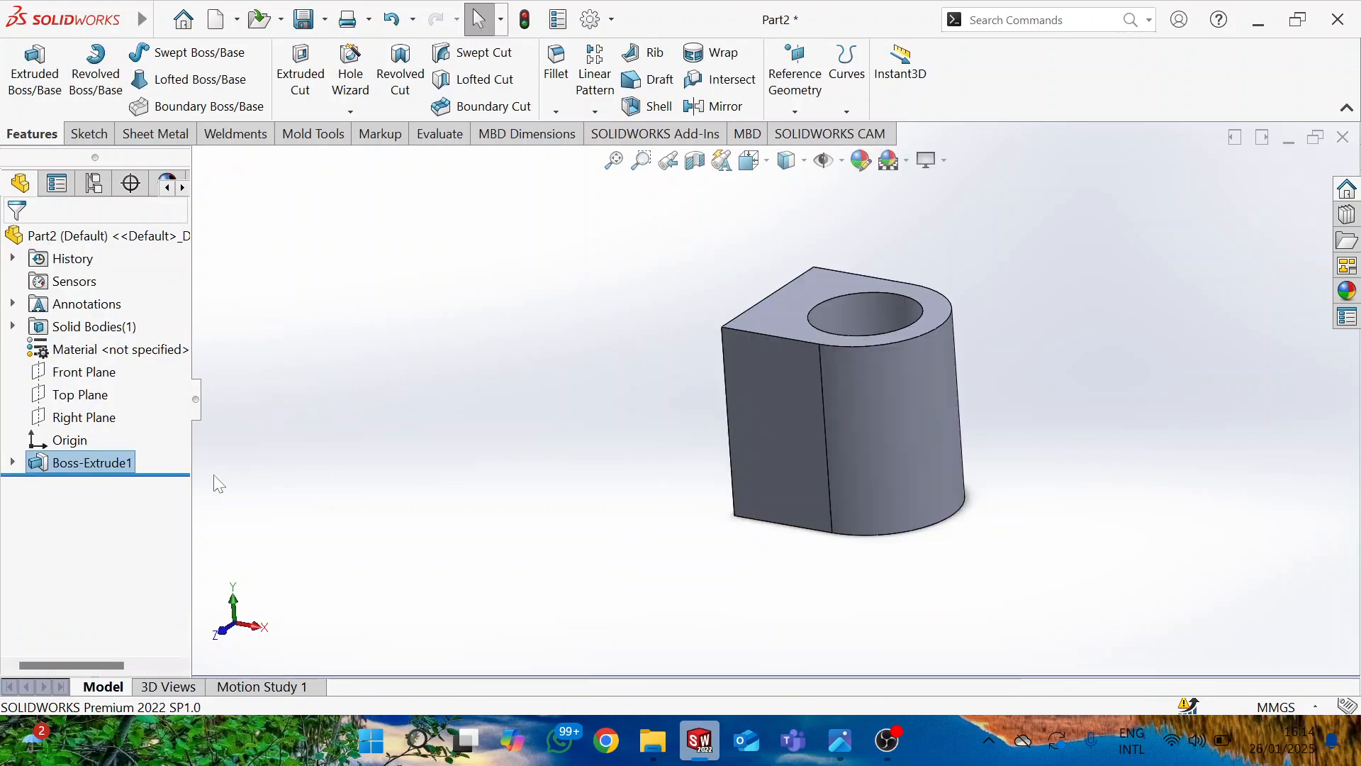
Step: Reuse the base sketch to extrude its rectangular region to the 40 mm height from the CS BRACKET drawing, merged with the body
{"action": "left_click", "coordinate": [12, 462]}
{"action": "left_click", "coordinate": [80, 487]}
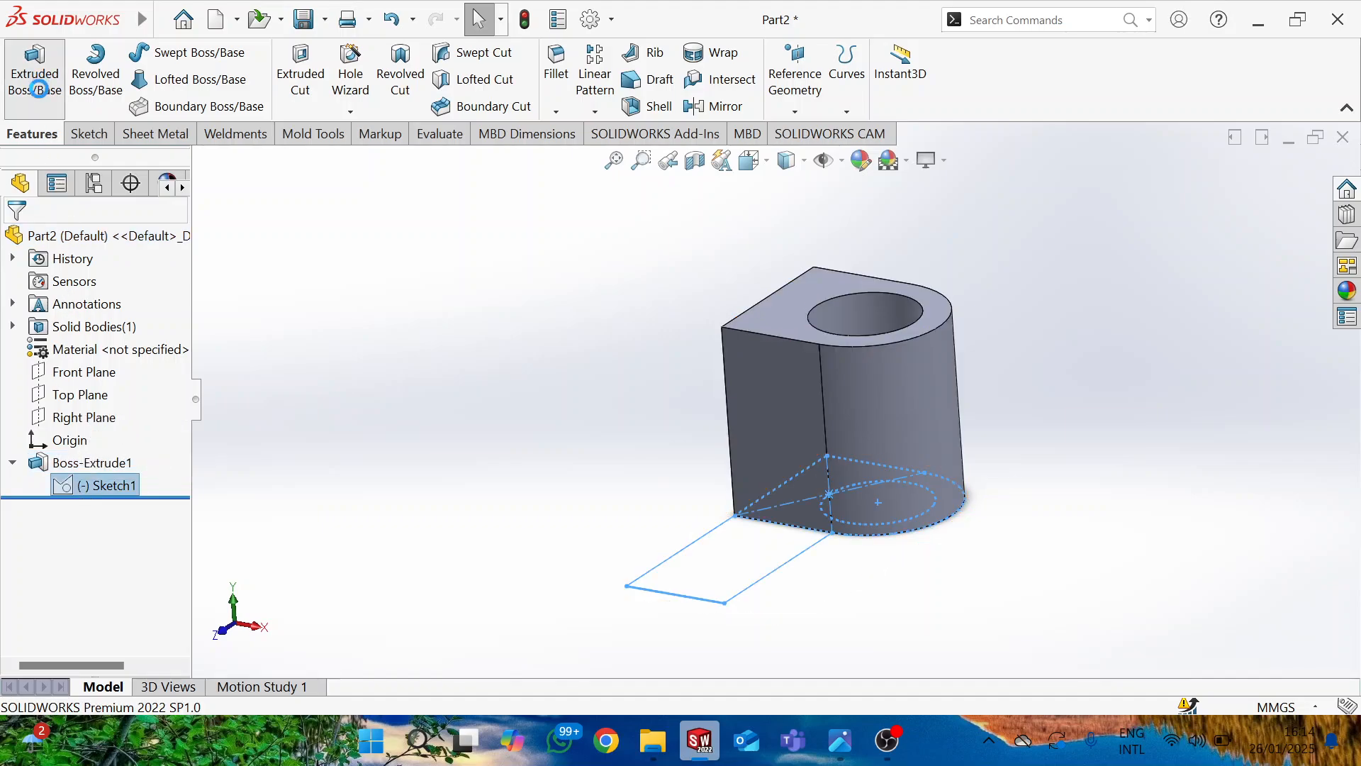
{"action": "left_click", "coordinate": [38, 88]}
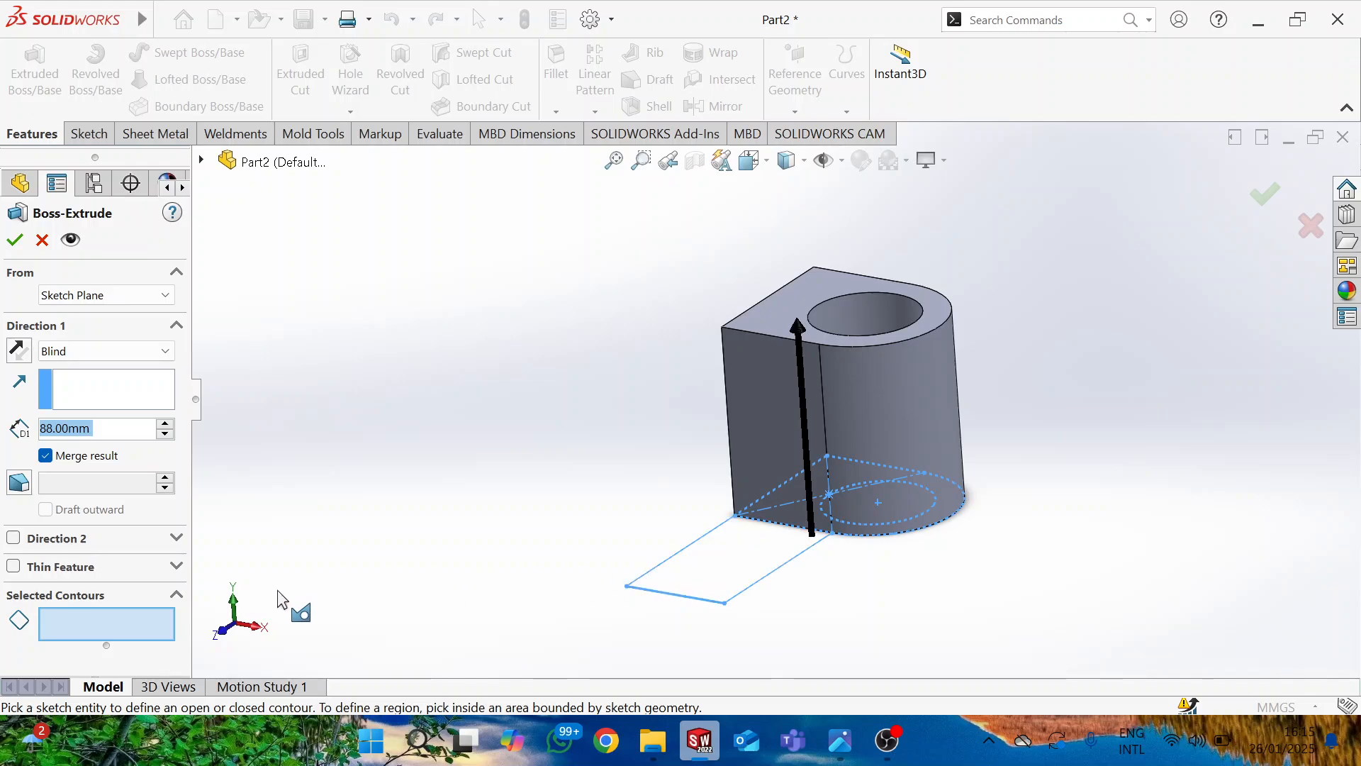
{"action": "left_click", "coordinate": [727, 599]}
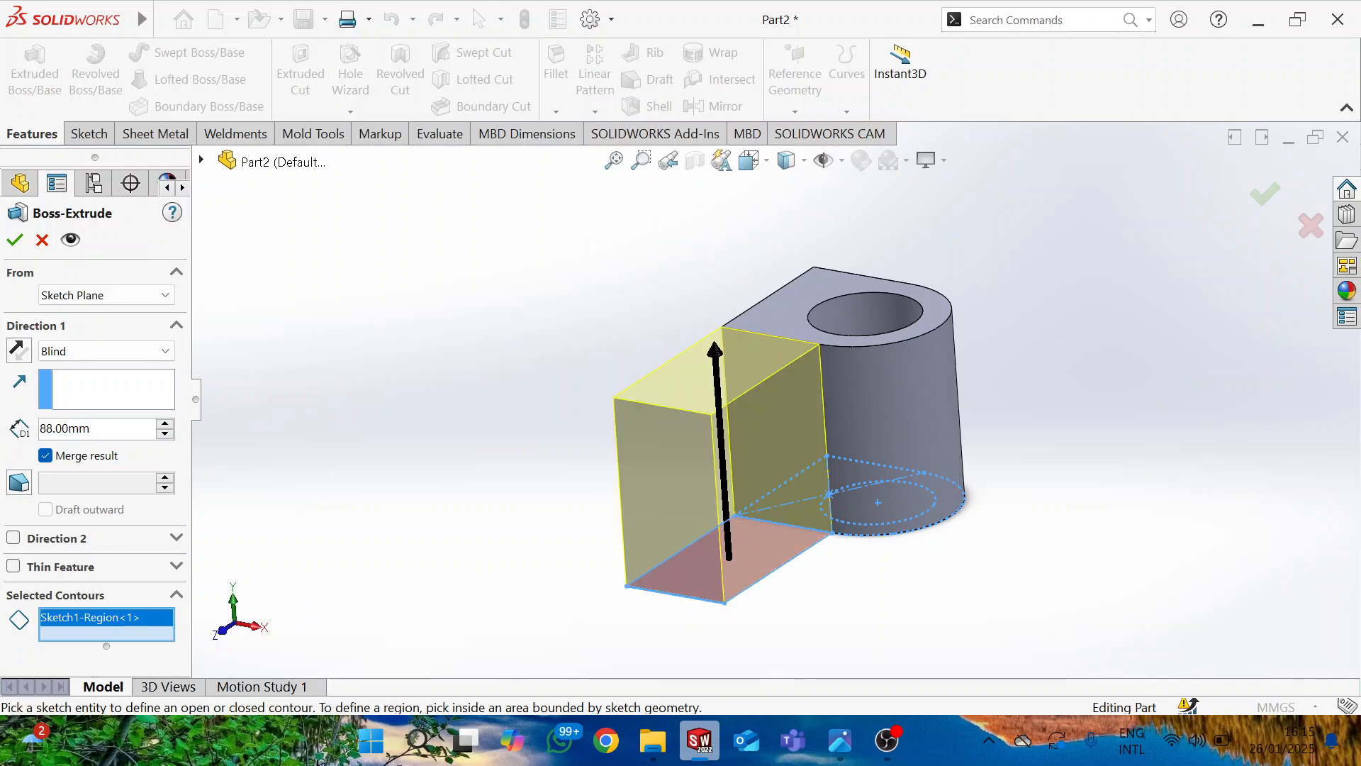
{"action": "key", "text": "alt+Tab"}
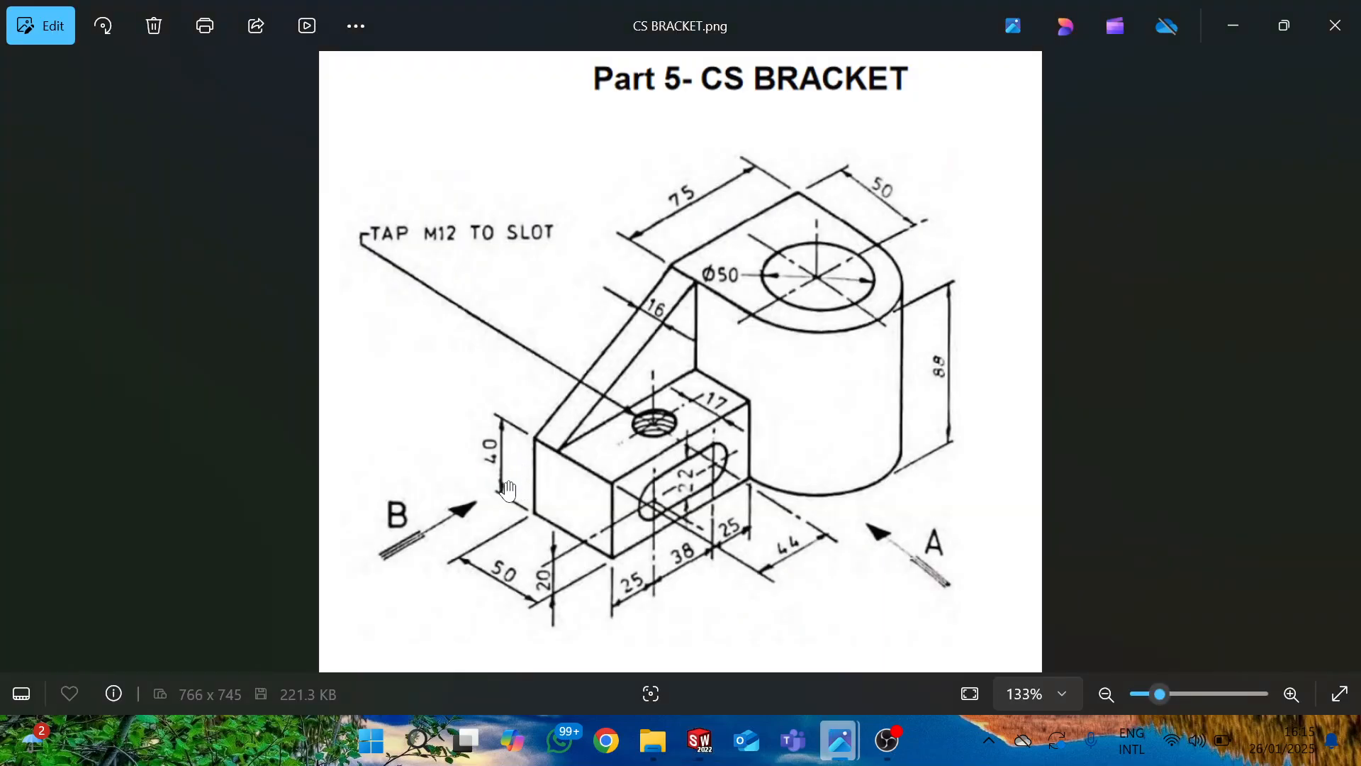
{"action": "key", "text": "alt+Tab"}
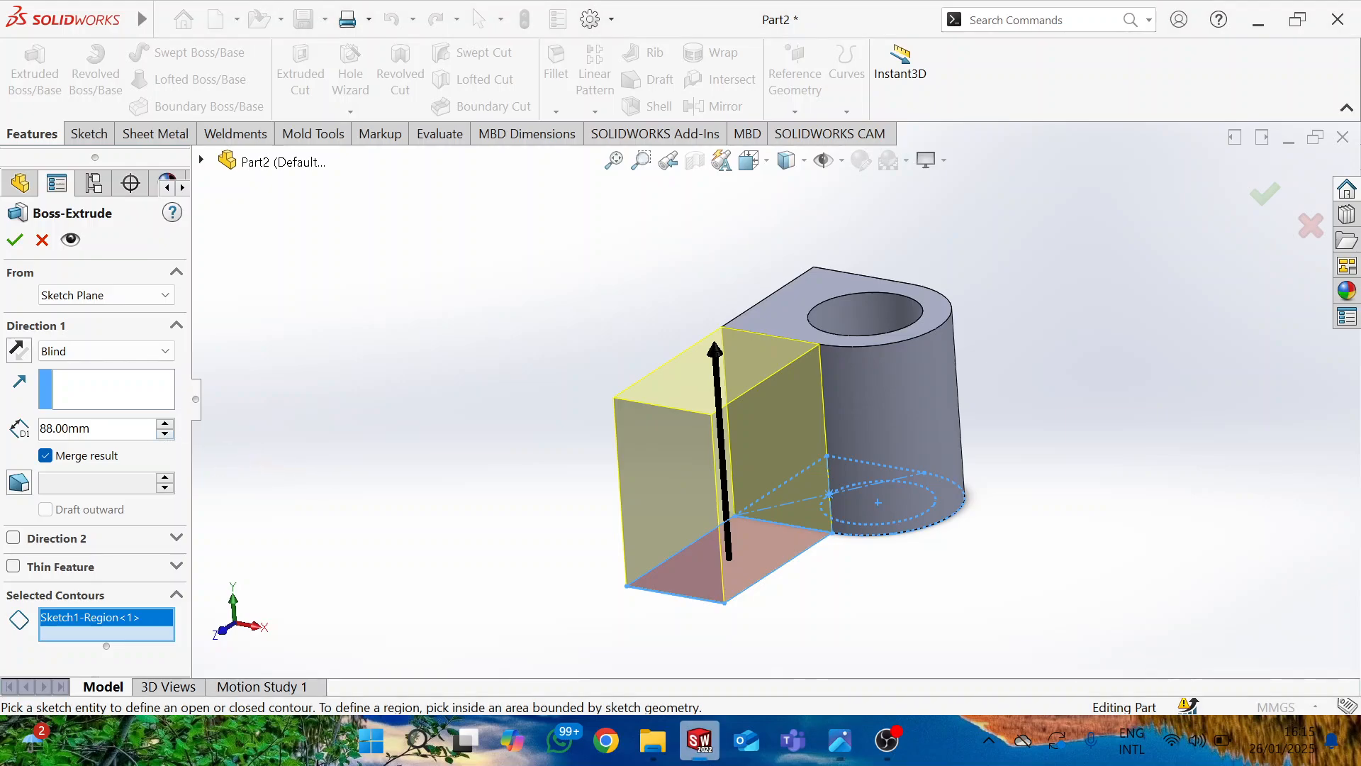
{"action": "type", "text": "40"}
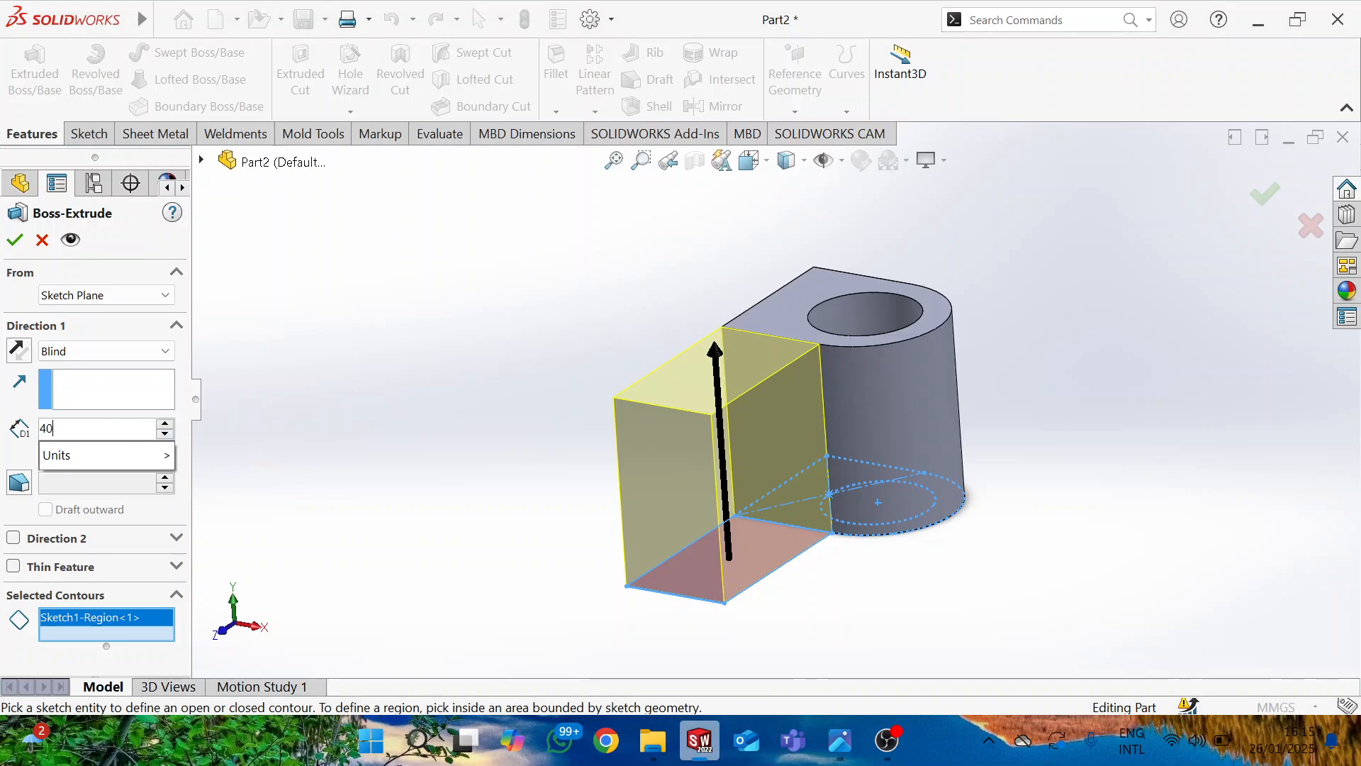
{"action": "key", "text": "Return"}
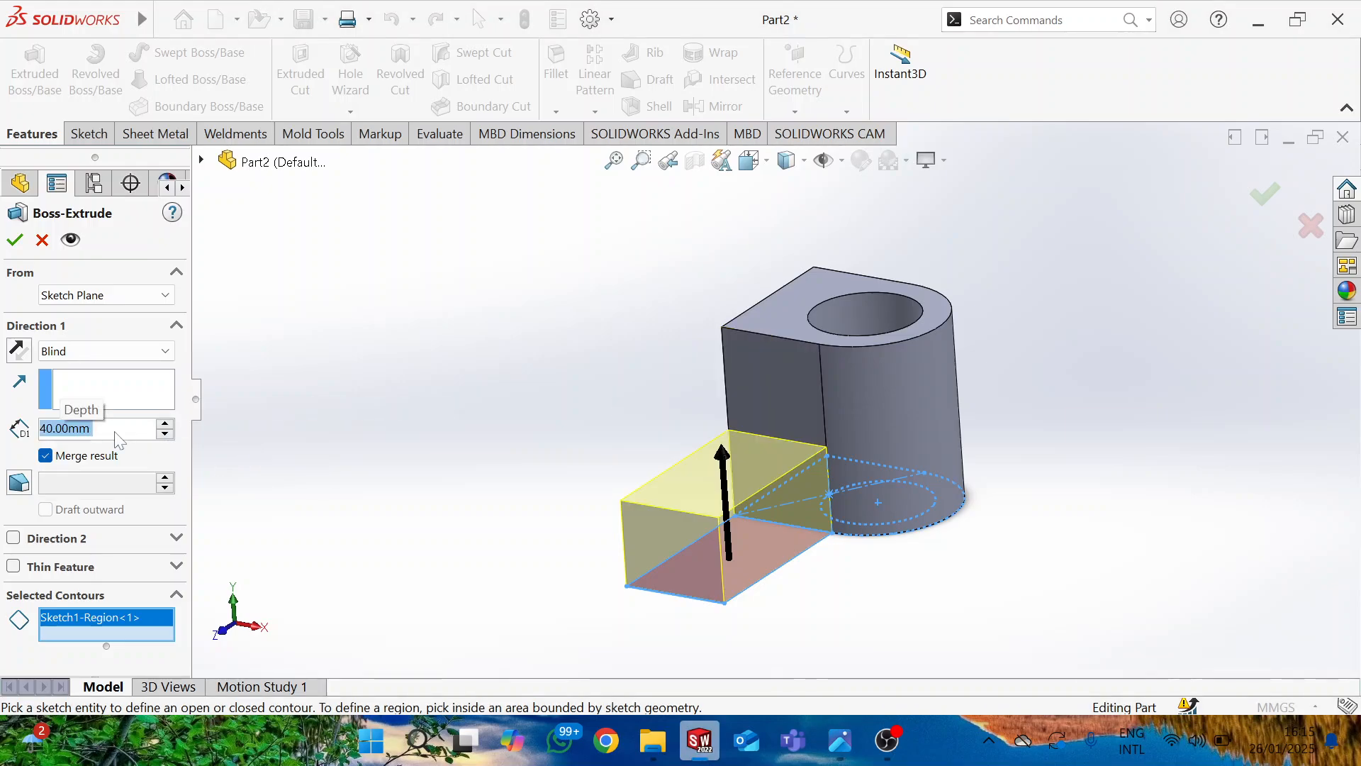
{"action": "left_click", "coordinate": [14, 240]}
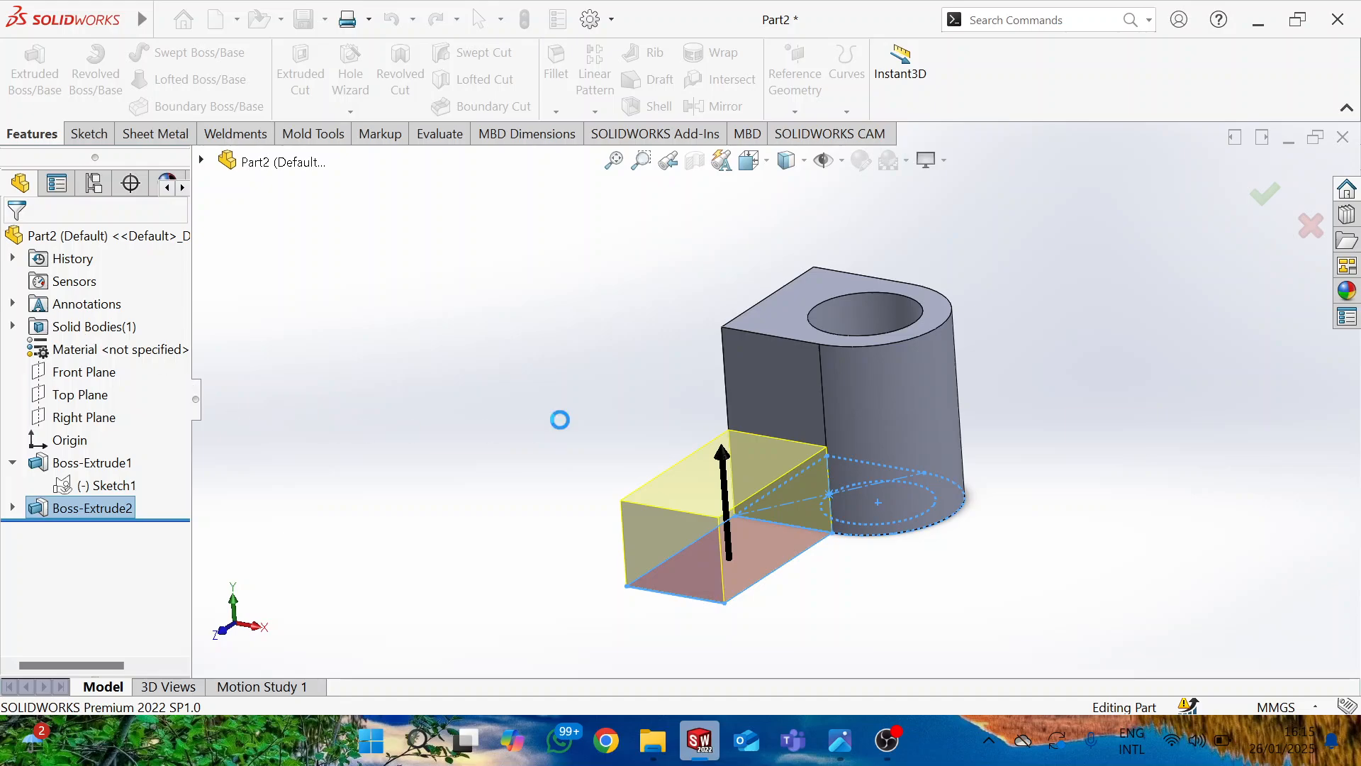
Step: Start a sketch on the block's long side face and draw a horizontal centerpoint straight slot, about 52 mm between centres and 17 mm wide
{"action": "key", "text": "alt+Tab"}
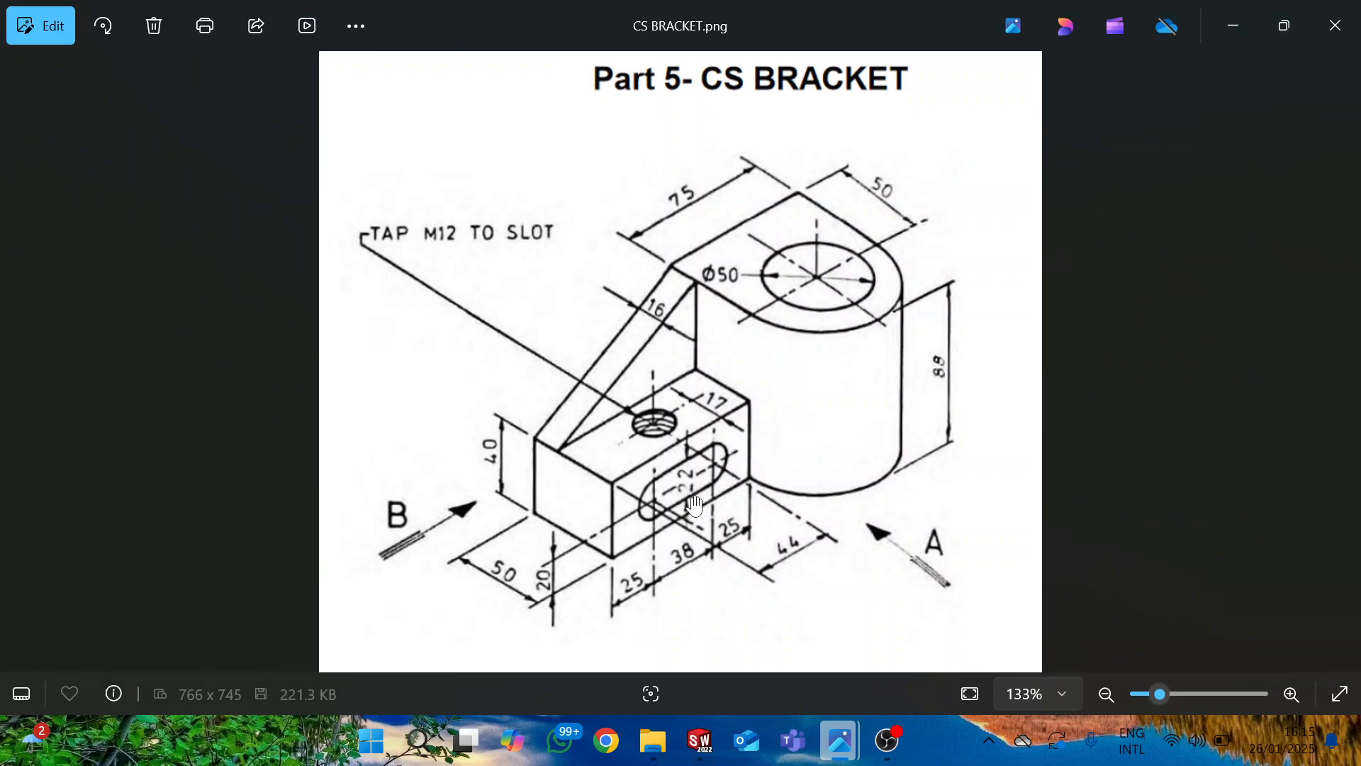
{"action": "key", "text": "alt+Tab"}
{"action": "right_click", "coordinate": [758, 525]}
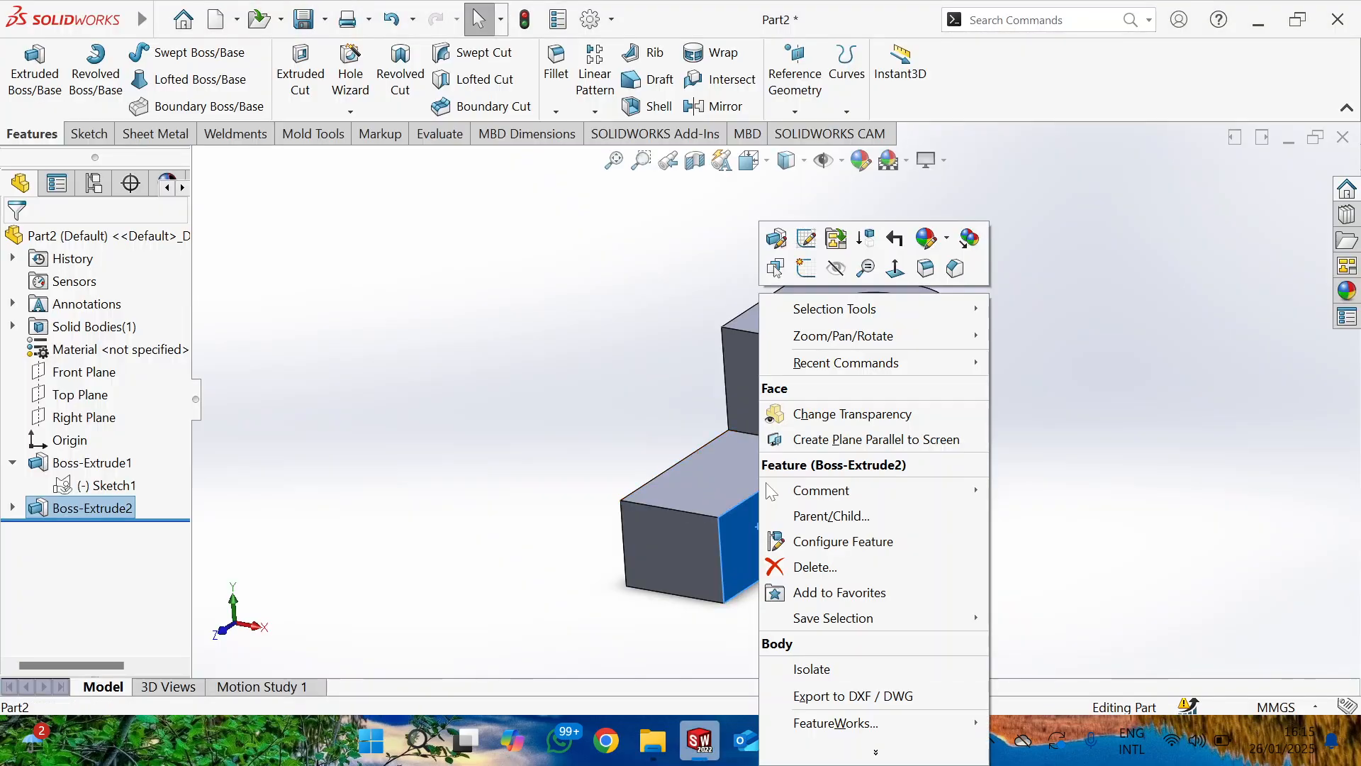
{"action": "left_click", "coordinate": [806, 270]}
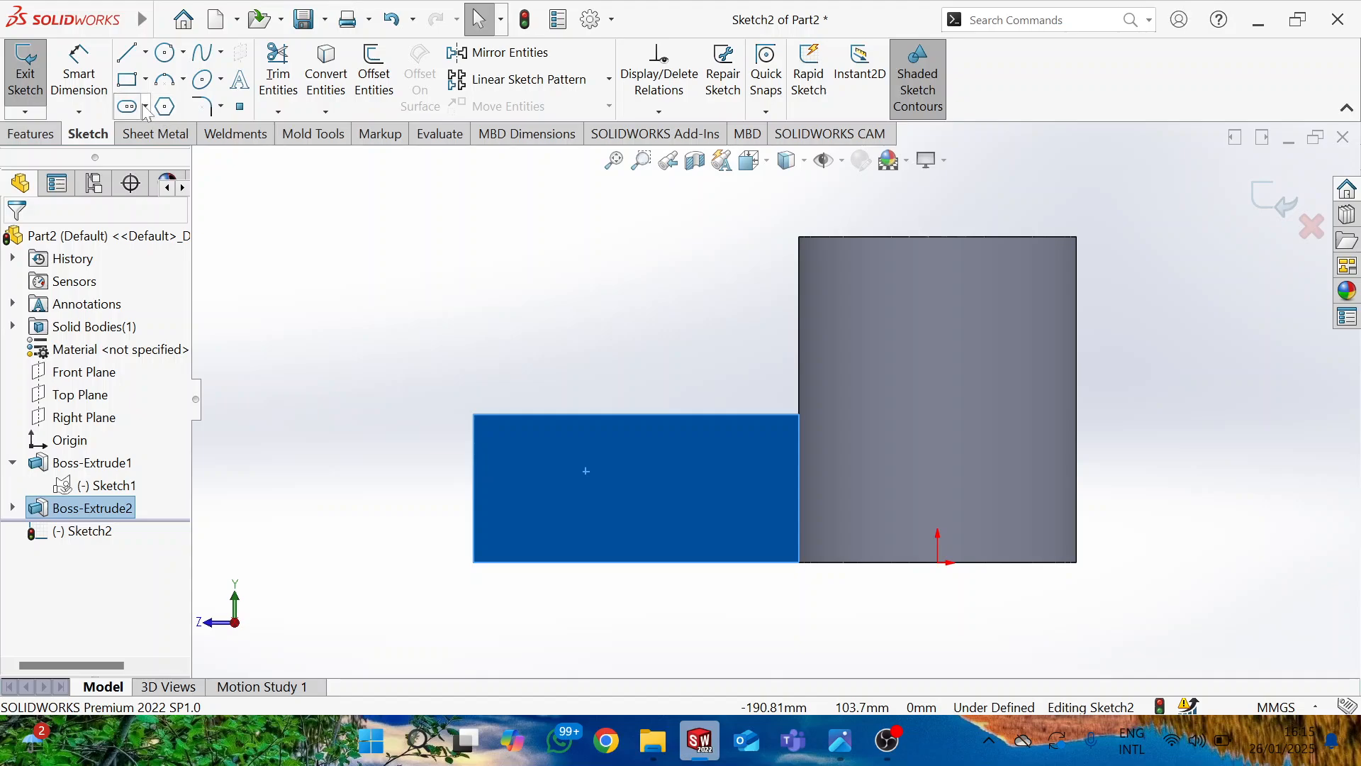
{"action": "left_click", "coordinate": [145, 107]}
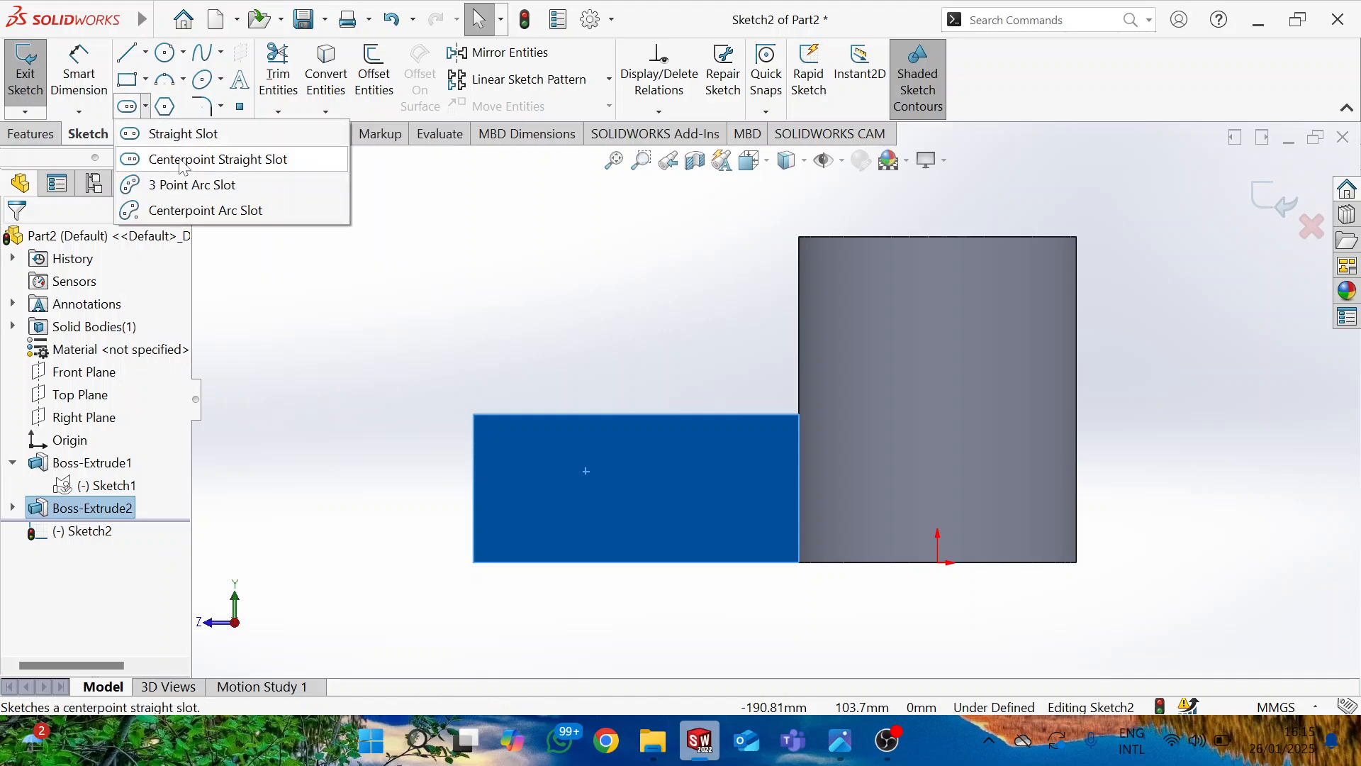
{"action": "left_click", "coordinate": [183, 161]}
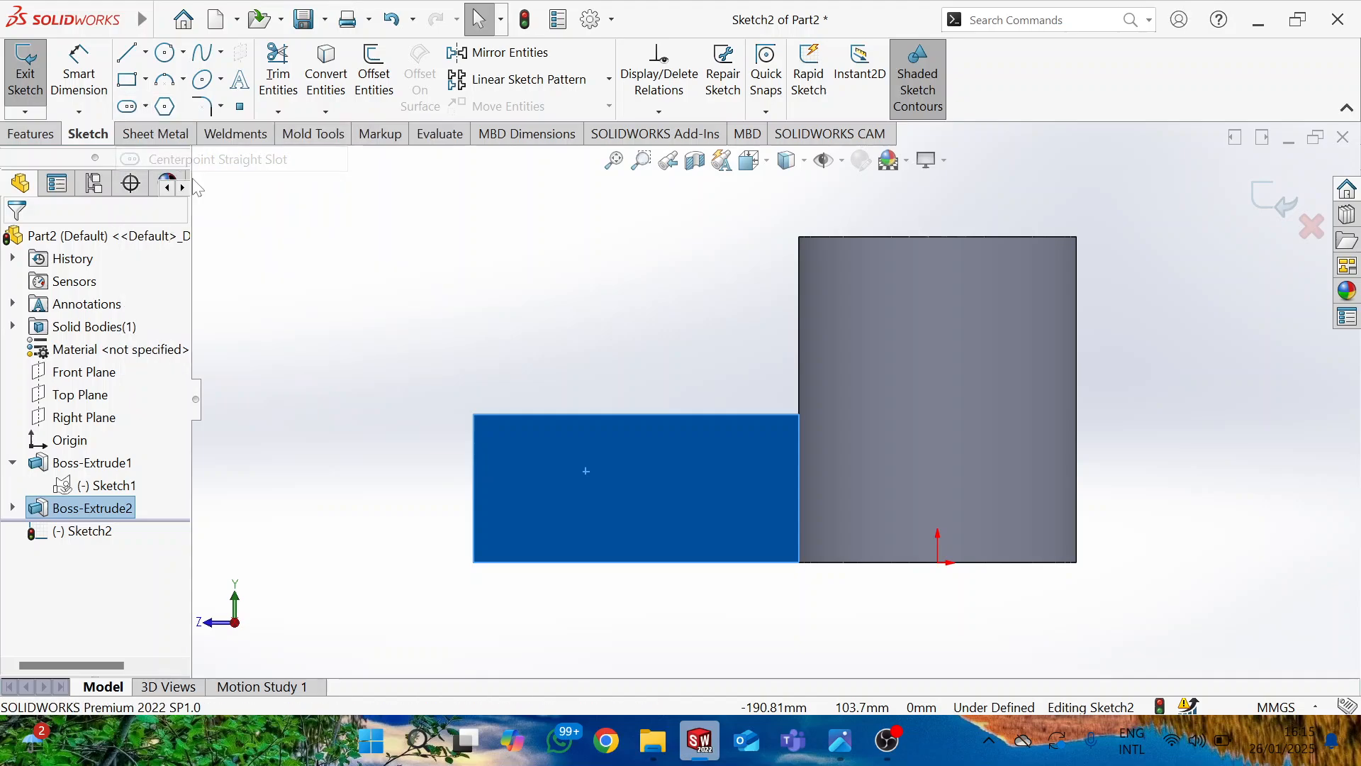
{"action": "left_click", "coordinate": [625, 485]}
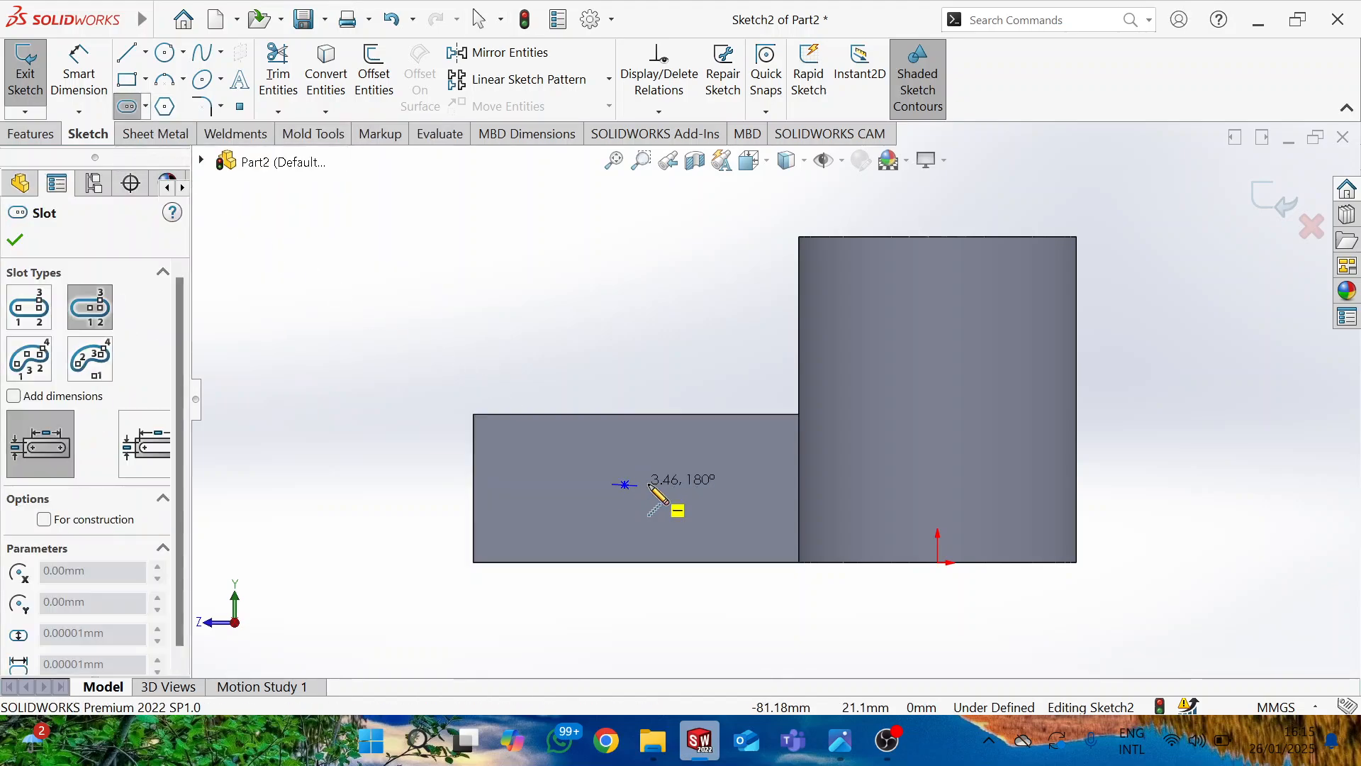
{"action": "left_click", "coordinate": [721, 487]}
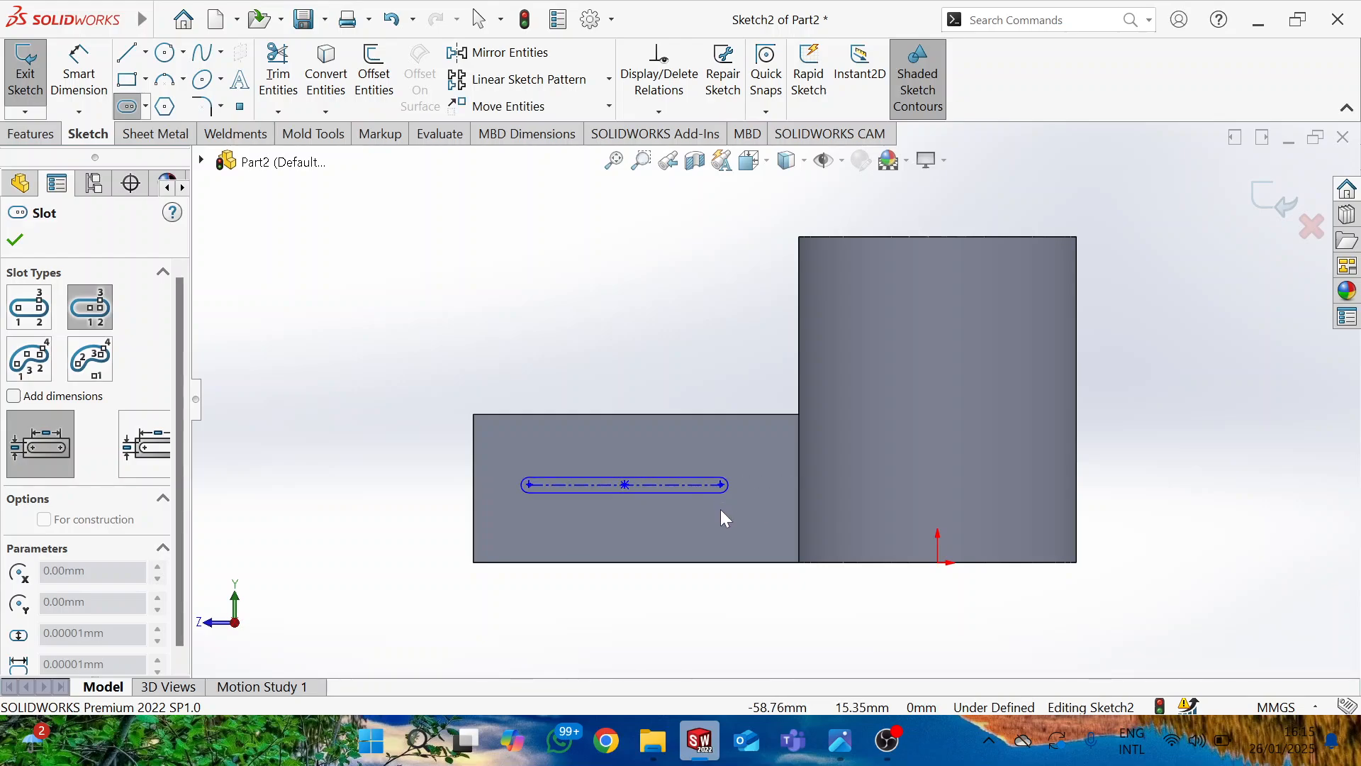
{"action": "left_click", "coordinate": [722, 516]}
{"action": "scroll", "coordinate": [496, 484], "scroll_direction": "down", "scroll_amount": 2}
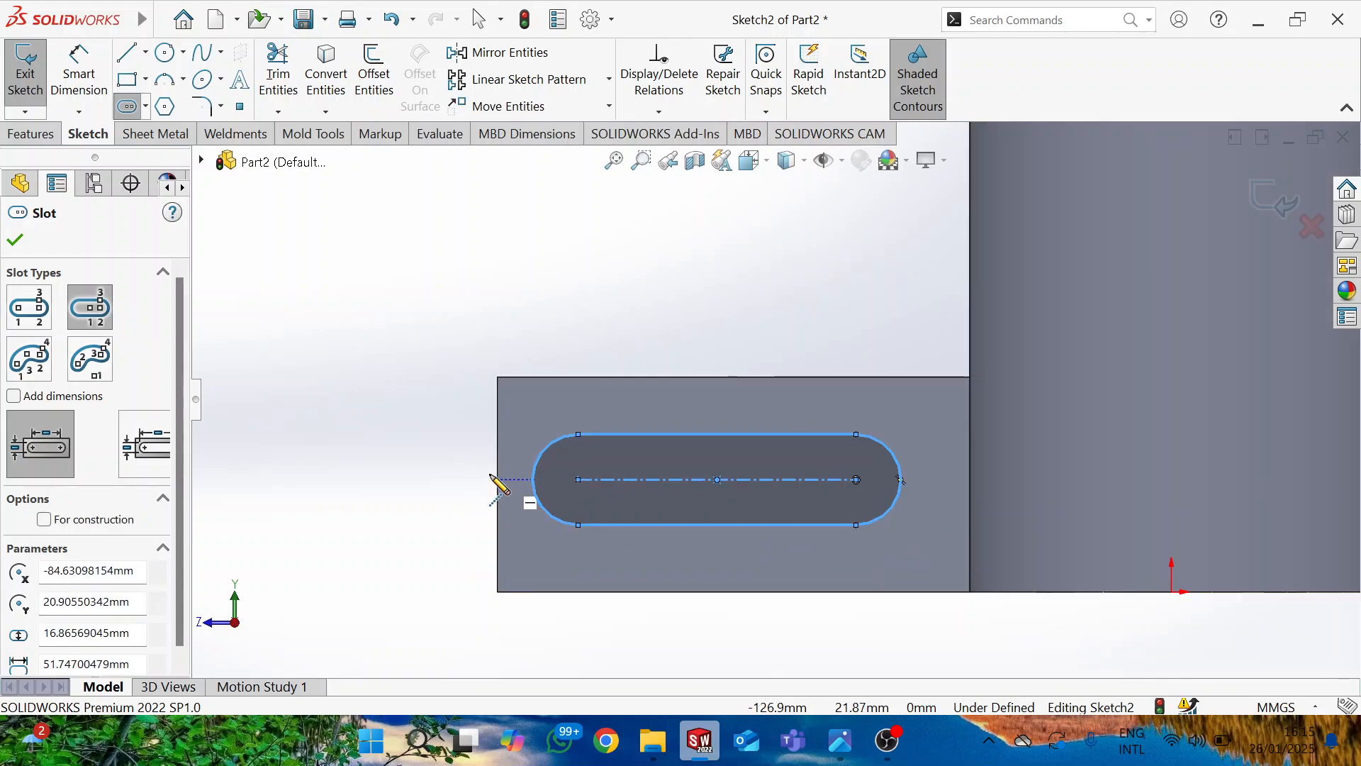
Step: Dimension the slot's outer arc centre from the block's free end edge and set the distance to 25 mm
{"action": "left_click", "coordinate": [79, 71]}
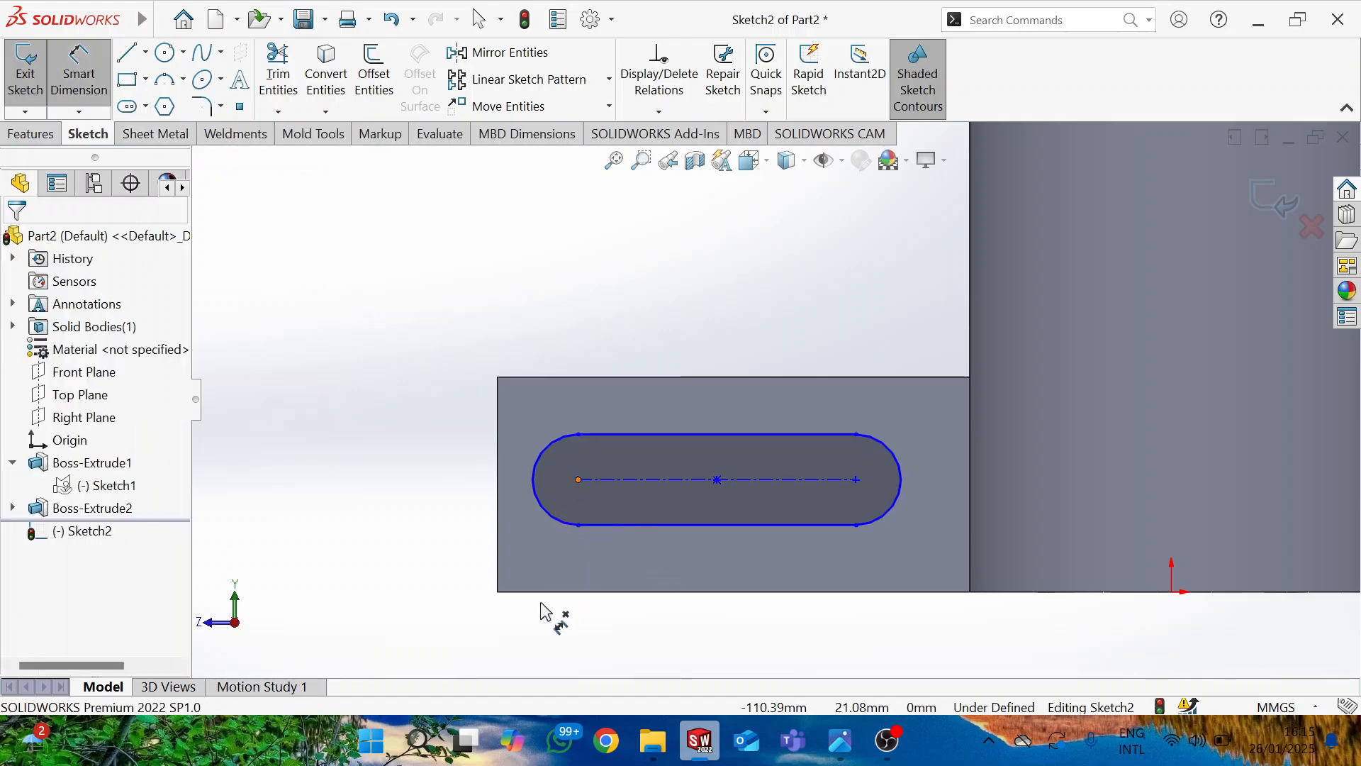
{"action": "left_click", "coordinate": [578, 479]}
{"action": "left_click", "coordinate": [499, 551]}
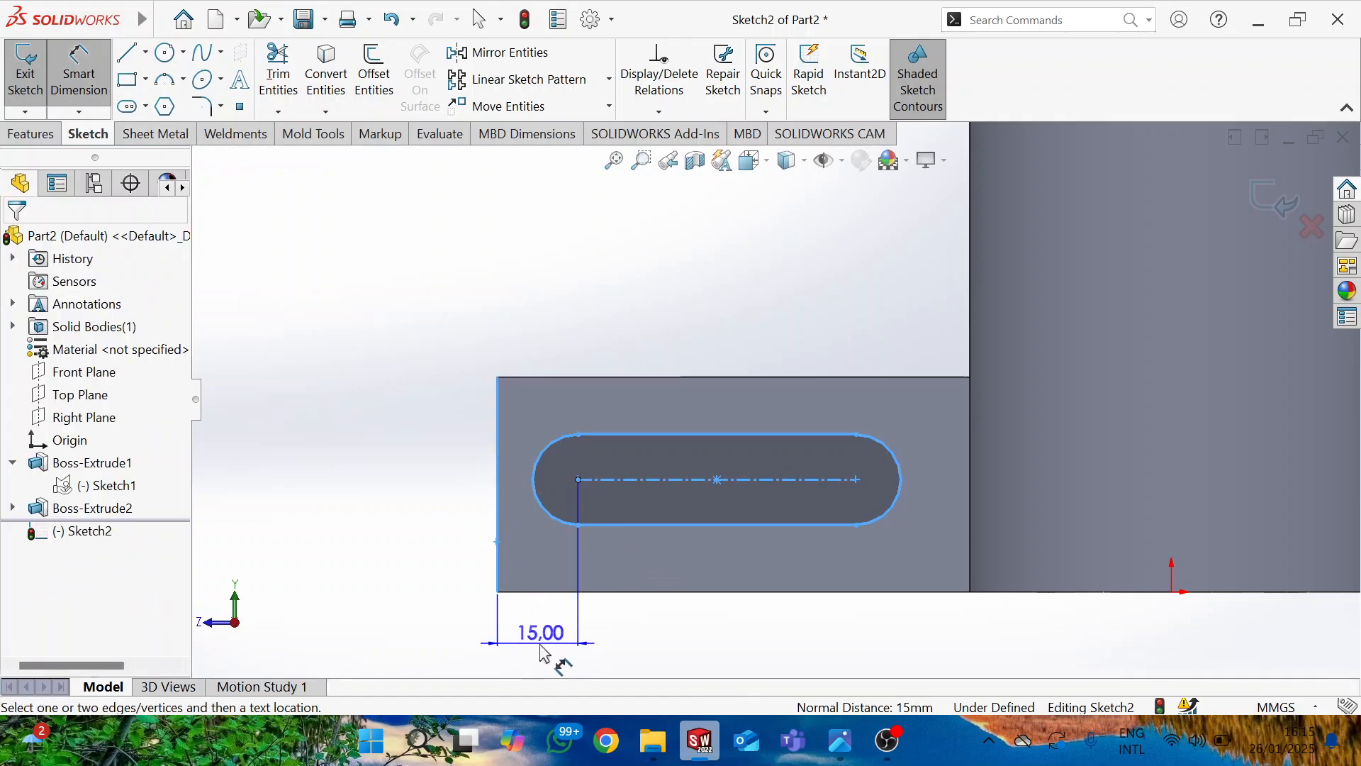
{"action": "left_click", "coordinate": [539, 646]}
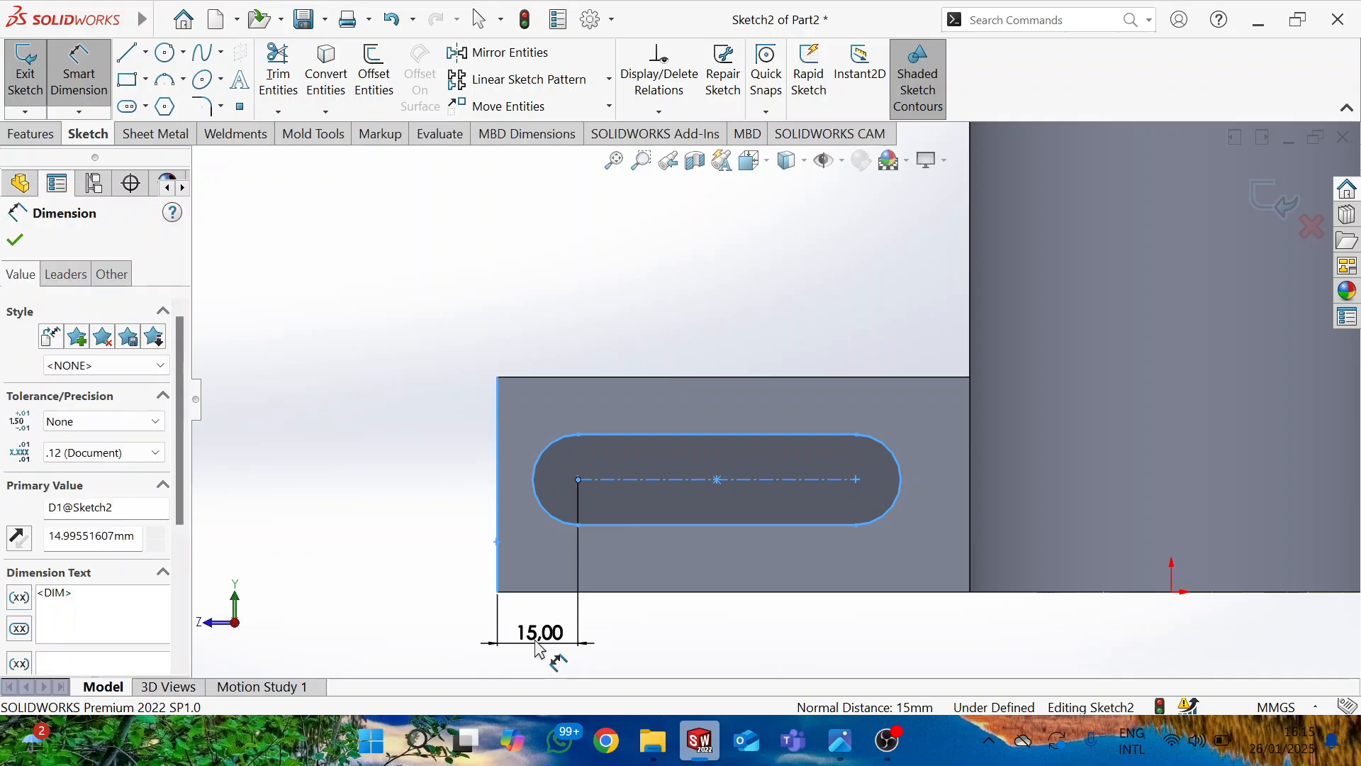
{"action": "type", "text": "25"}
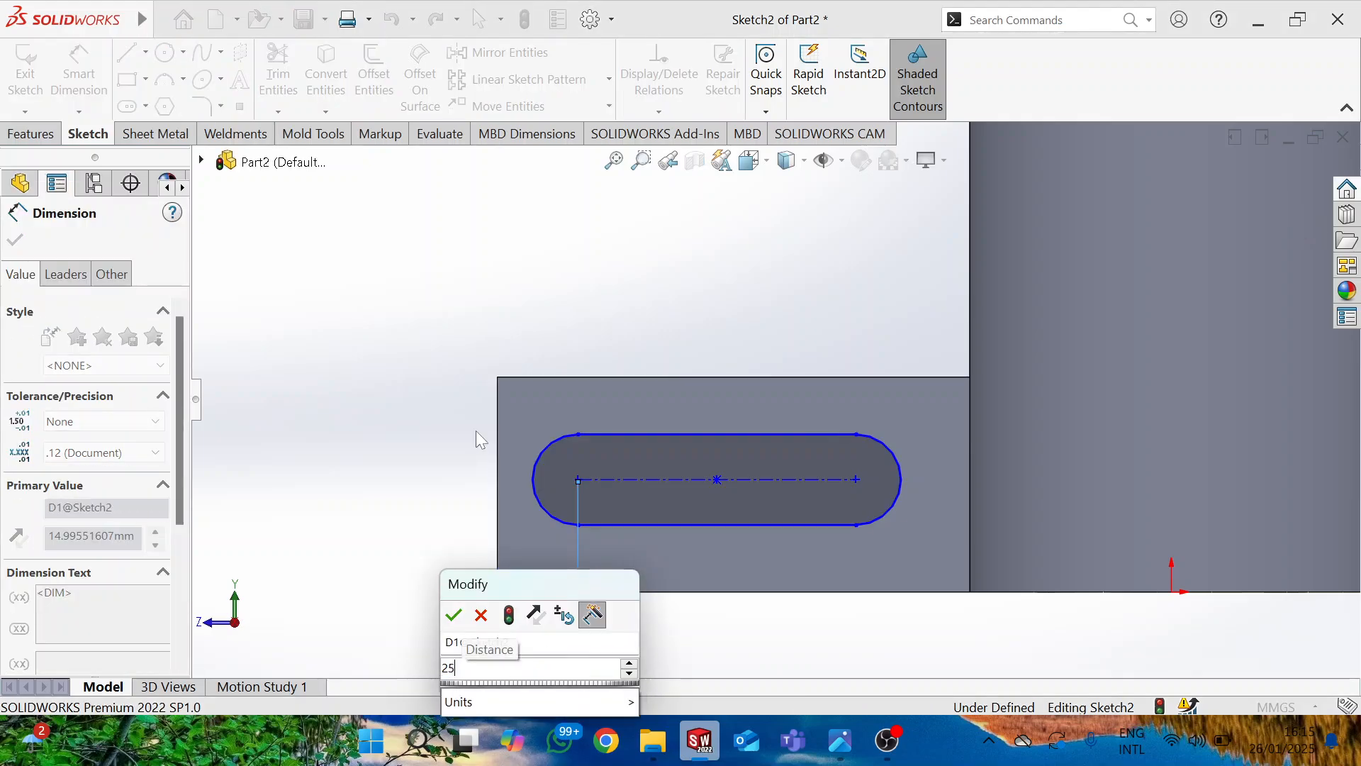
{"action": "key", "text": "Return"}
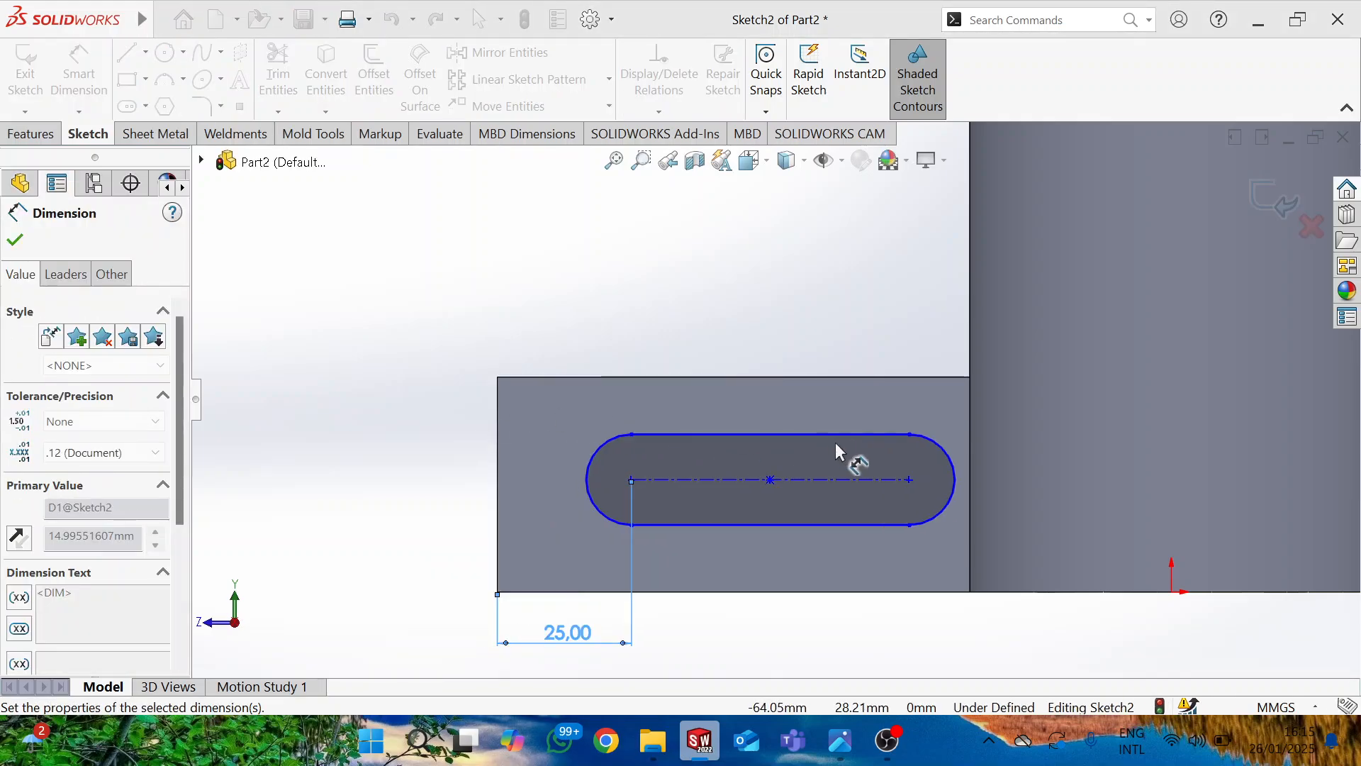
Step: Consult the CS BRACKET drawing and set the slot's other arc centre 25 mm from the block edge adjoining the rounded body
{"action": "key", "text": "alt+Tab"}
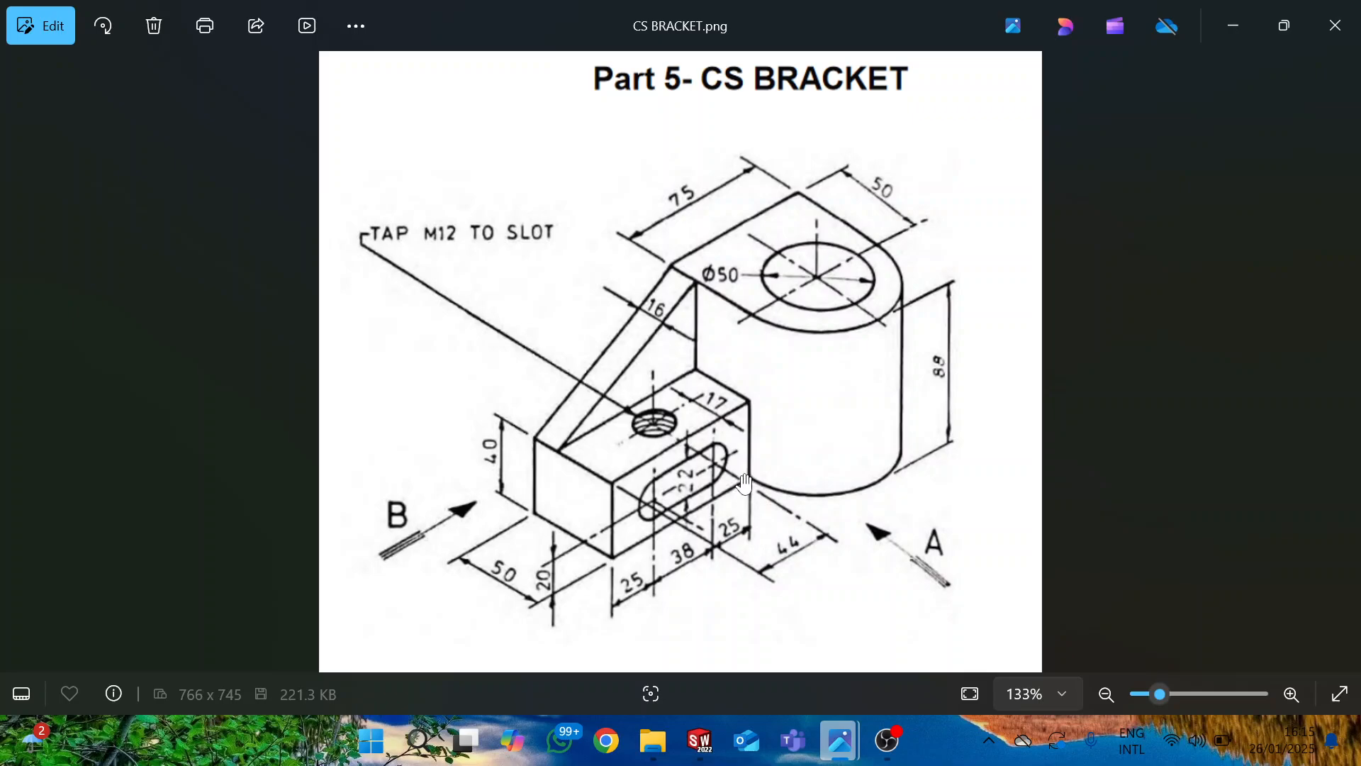
{"action": "key", "text": "alt+Tab"}
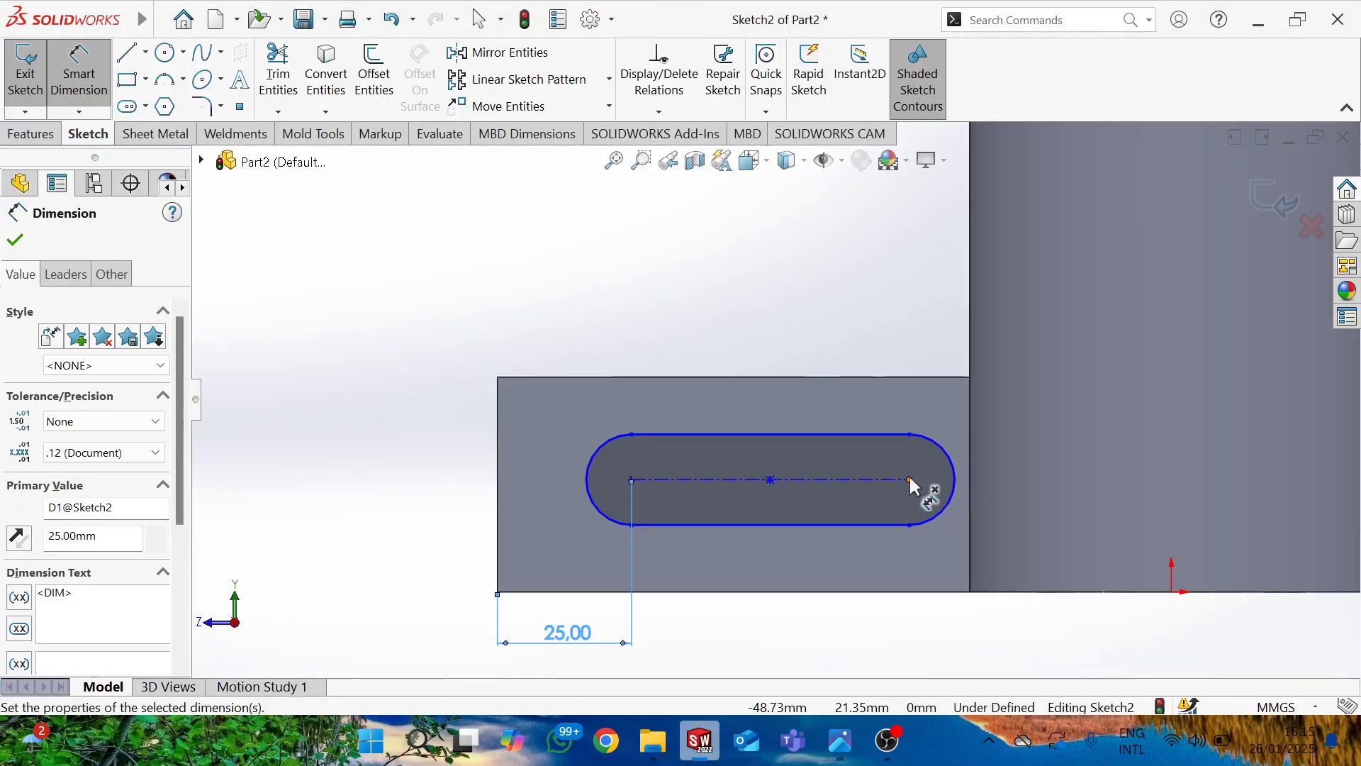
{"action": "left_click", "coordinate": [909, 479]}
{"action": "left_click", "coordinate": [967, 517]}
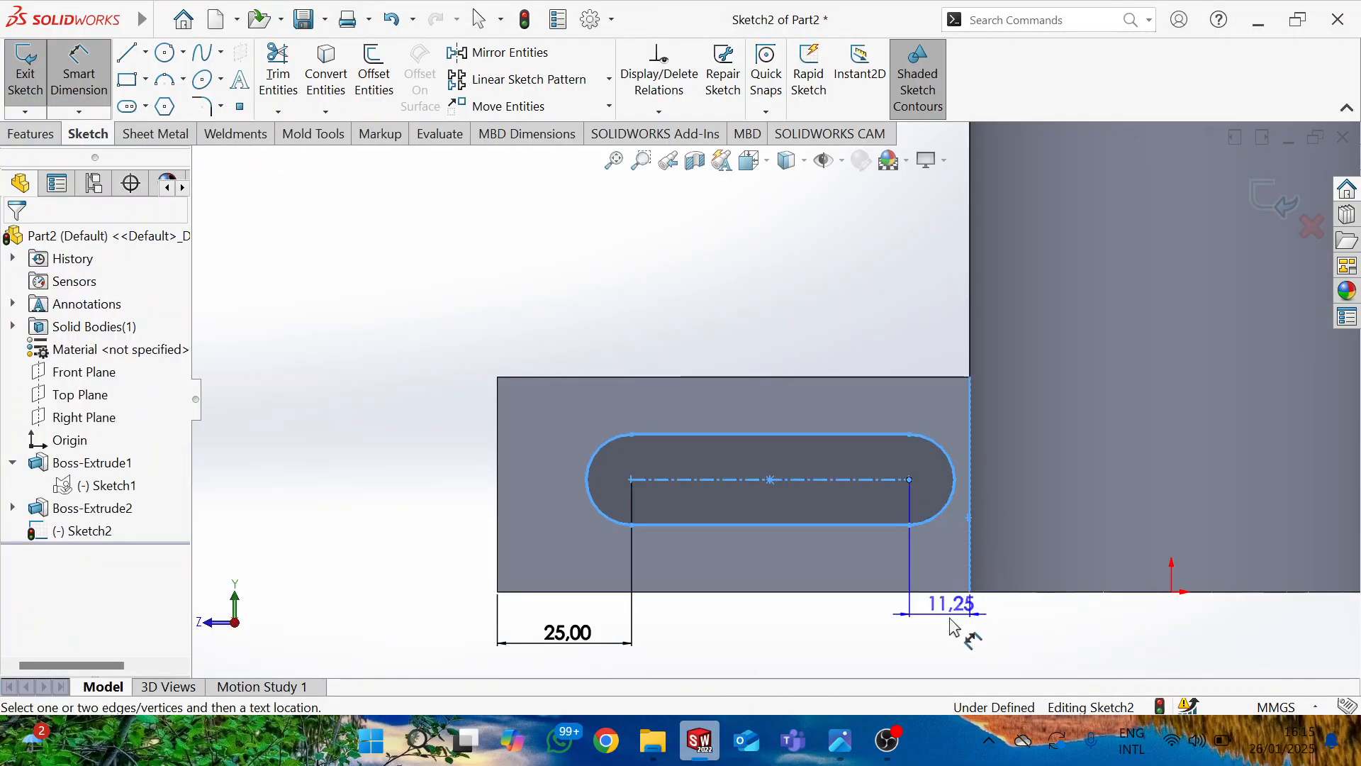
{"action": "left_click", "coordinate": [934, 649]}
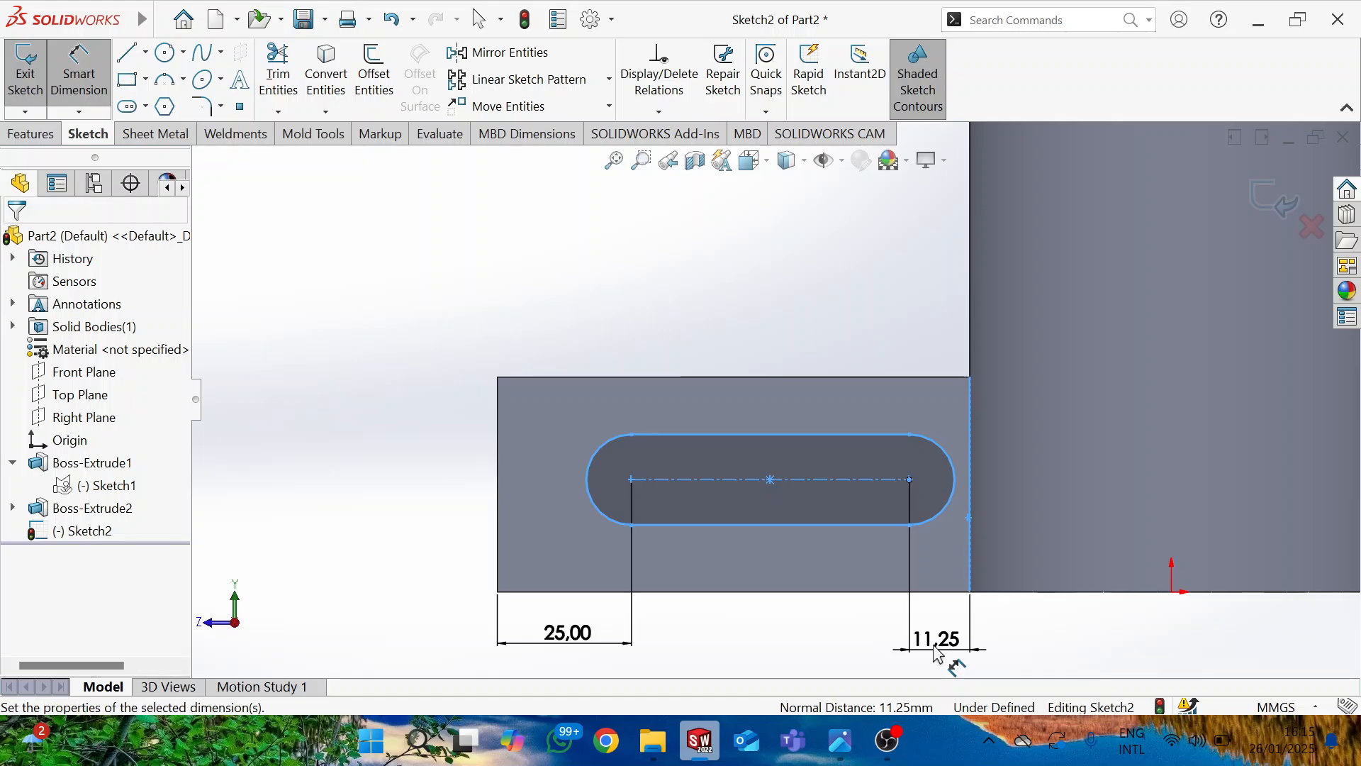
{"action": "type", "text": "25"}
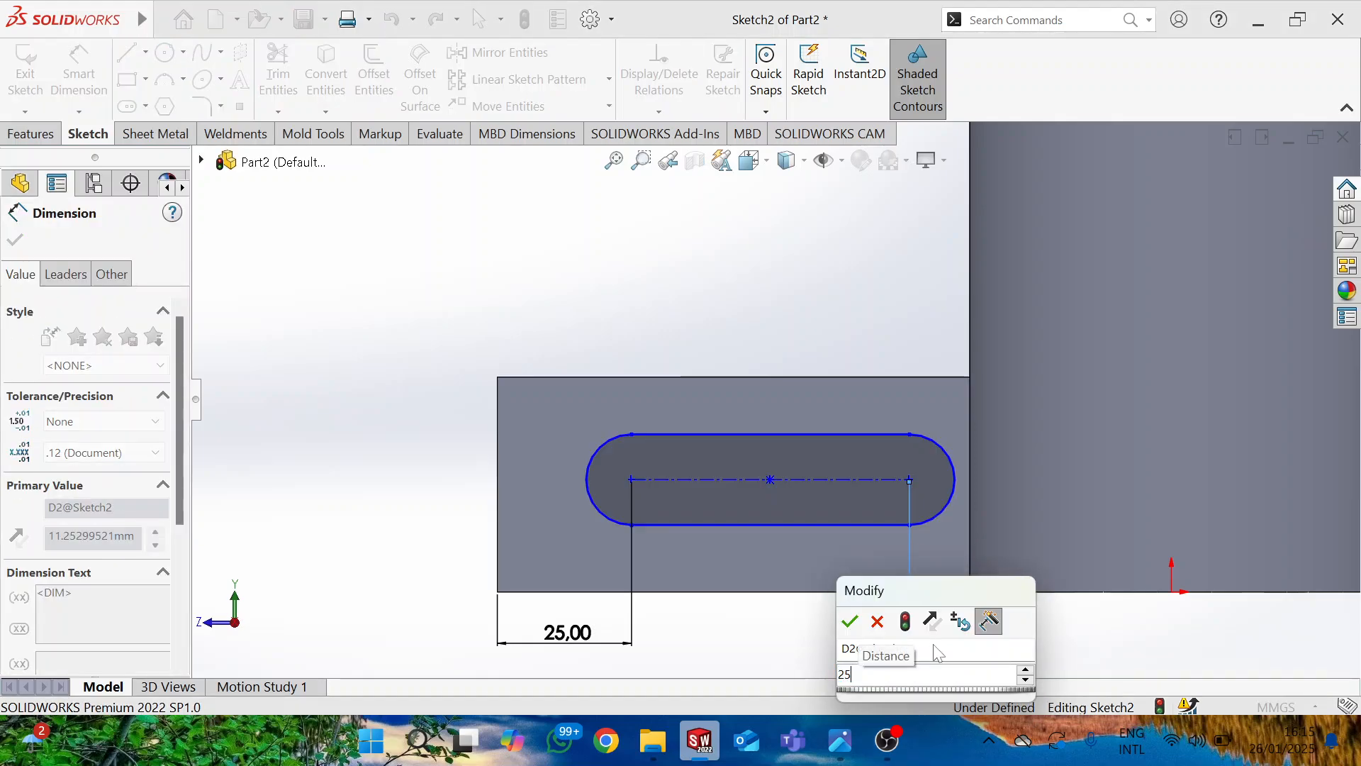
{"action": "key", "text": "Return"}
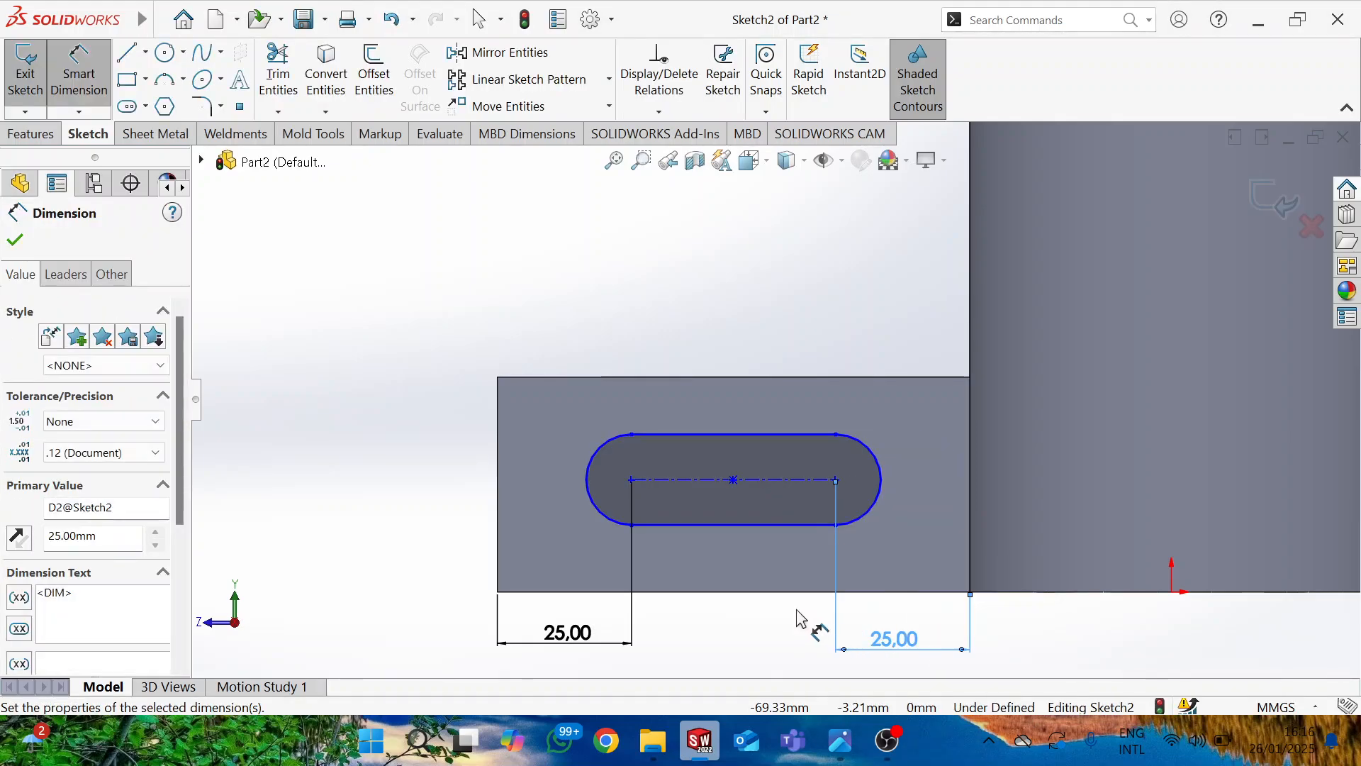
Step: Consult the CS BRACKET drawing and dimension the slot's width between its straight edges to 22 mm
{"action": "key", "text": "alt+Tab"}
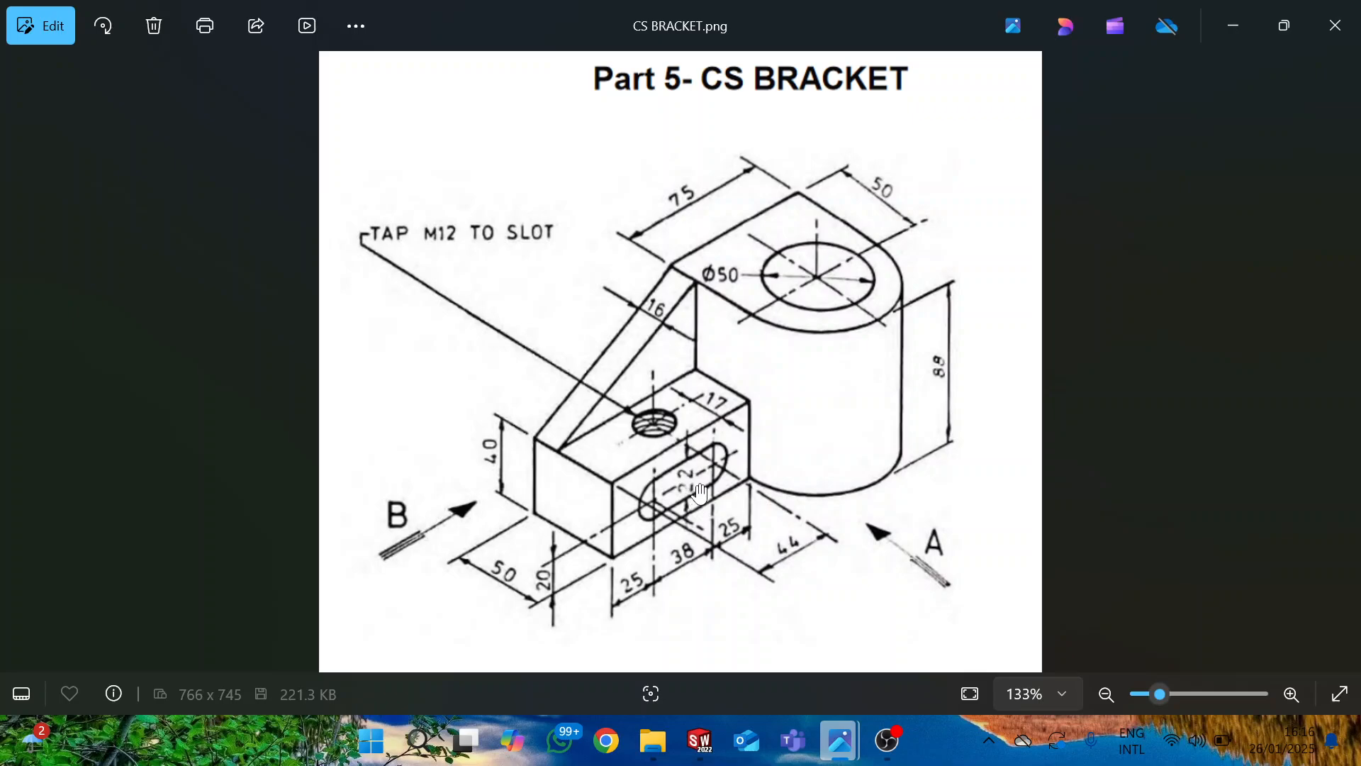
{"action": "key", "text": "alt+Tab"}
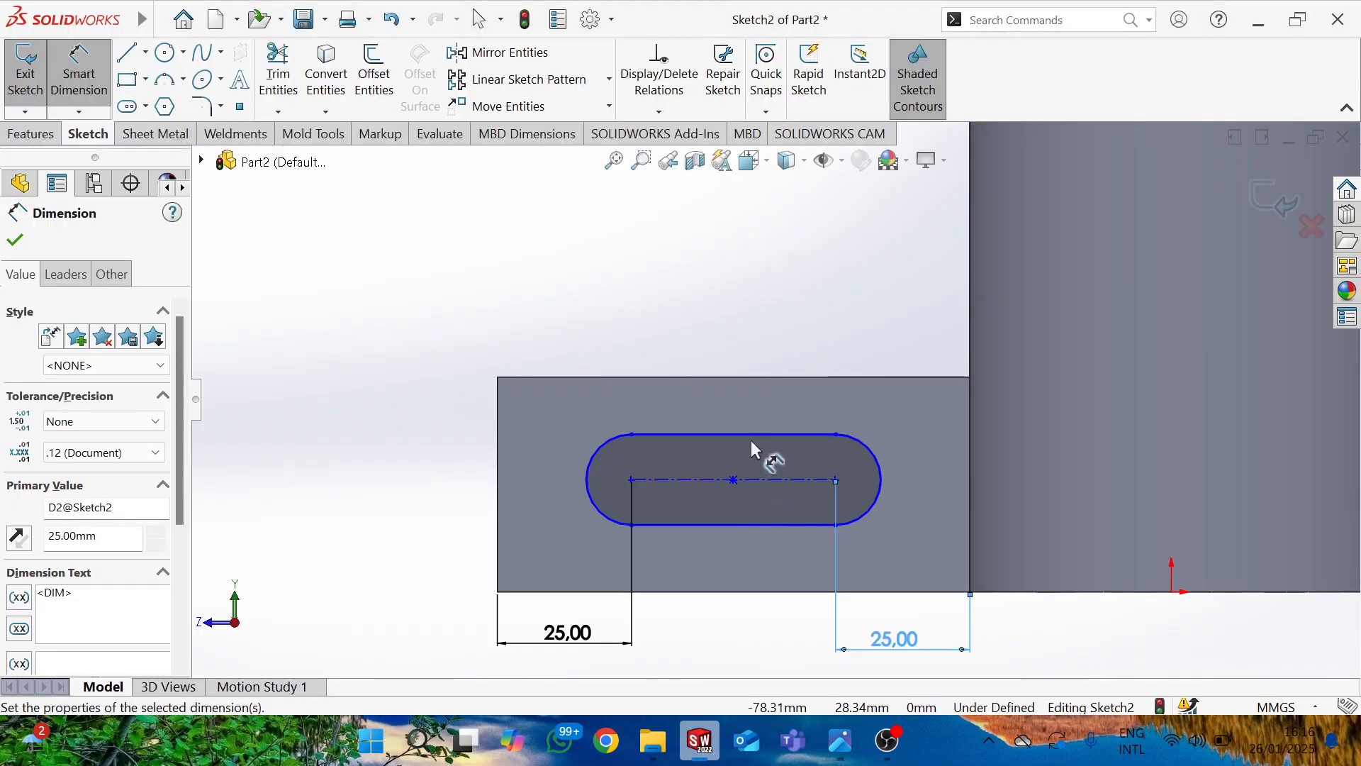
{"action": "left_click", "coordinate": [757, 529]}
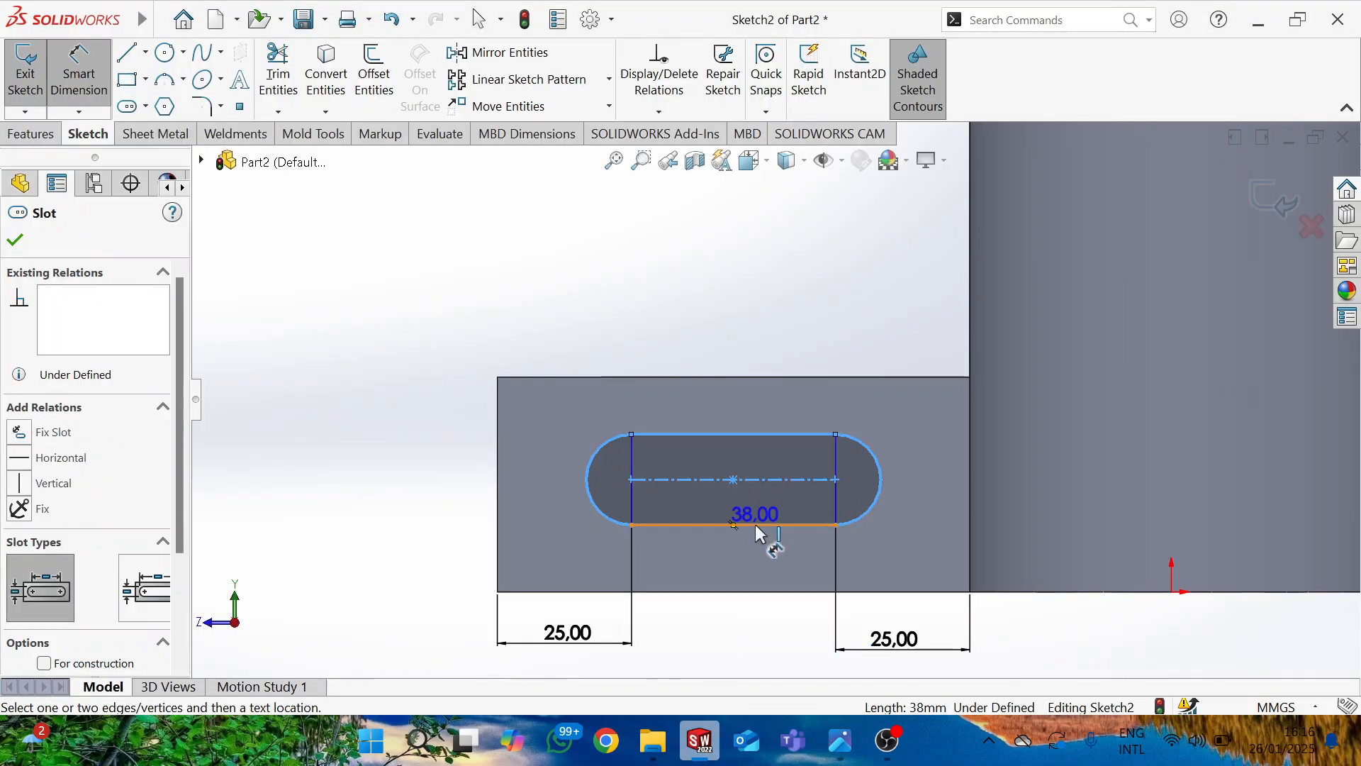
{"action": "left_click", "coordinate": [770, 652]}
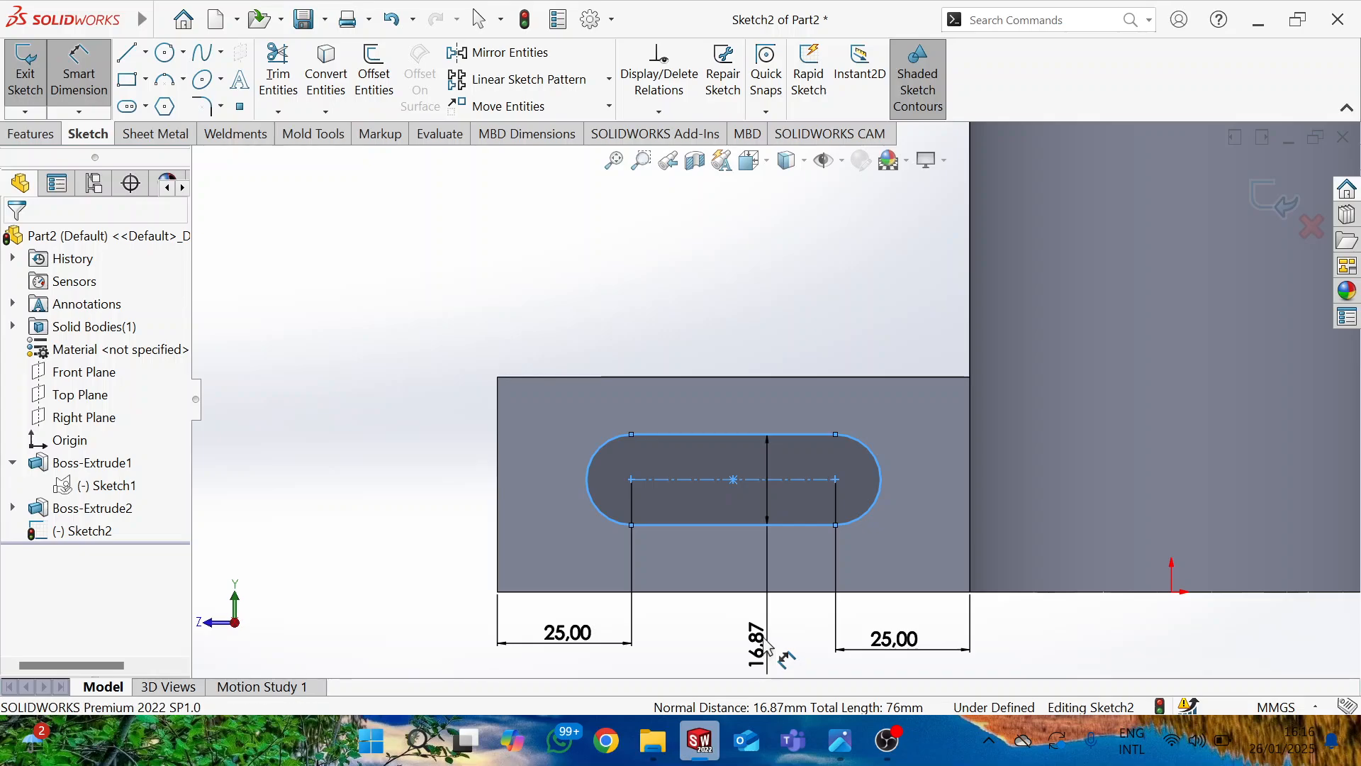
{"action": "double_click", "coordinate": [760, 643]}
{"action": "type", "text": "22"}
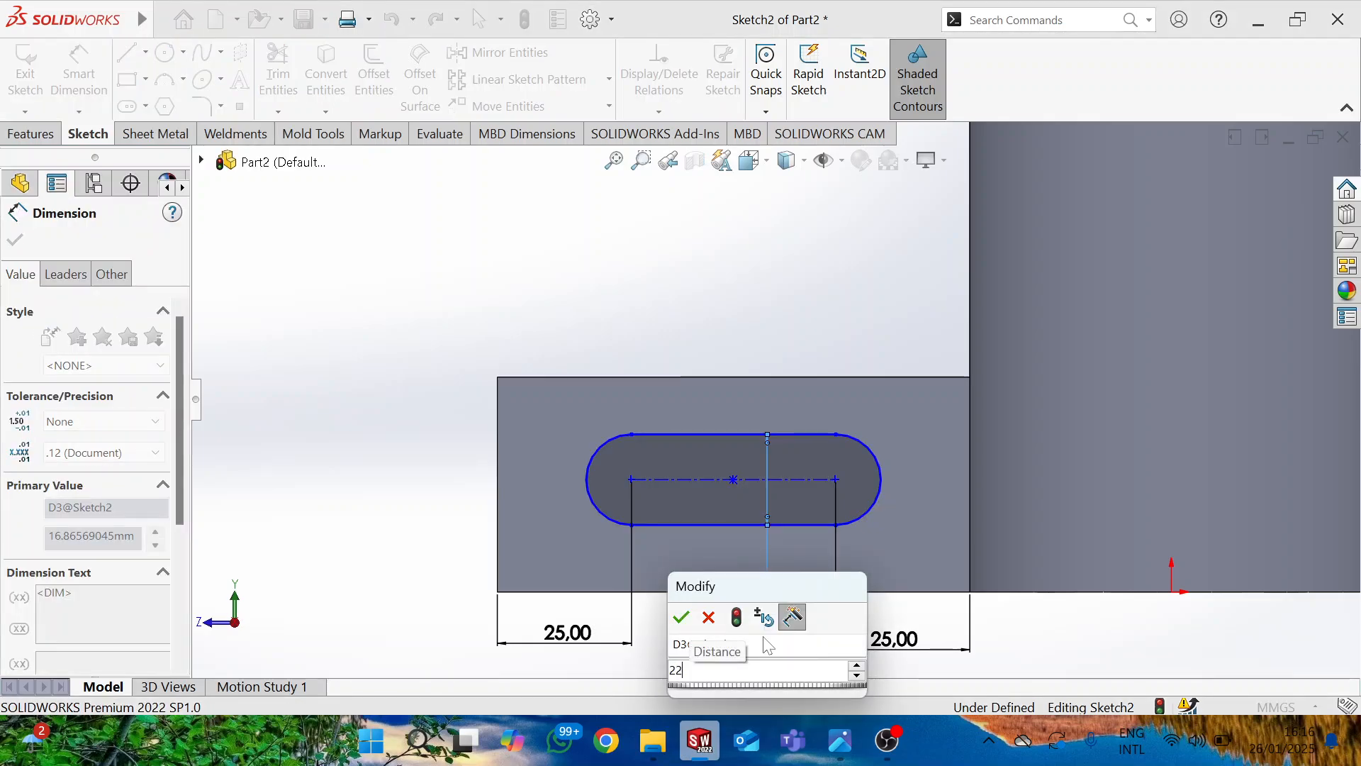
{"action": "key", "text": "Escape"}
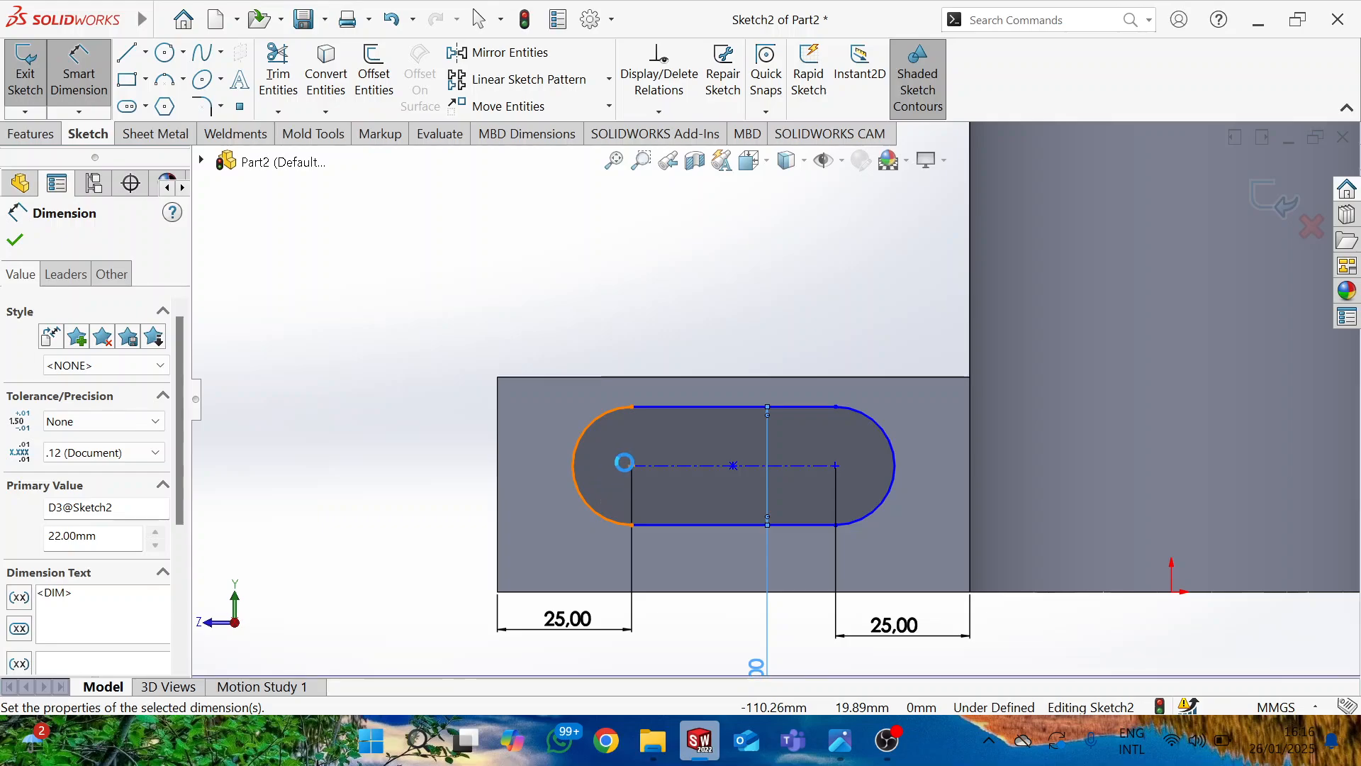
Step: Dimension the slot's outer arc centre from the block's bottom edge and set the height to 20 mm per the CS BRACKET drawing
{"action": "left_click", "coordinate": [632, 466]}
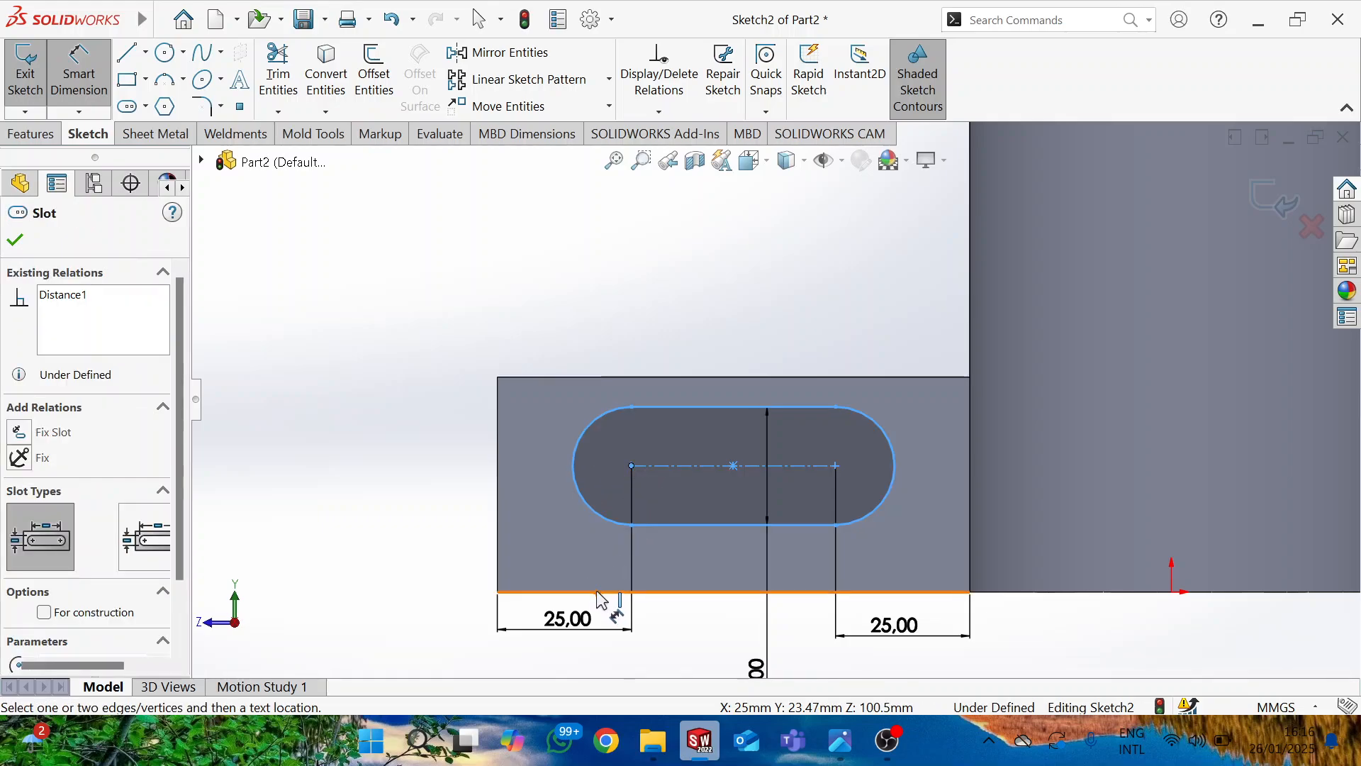
{"action": "left_click", "coordinate": [598, 592]}
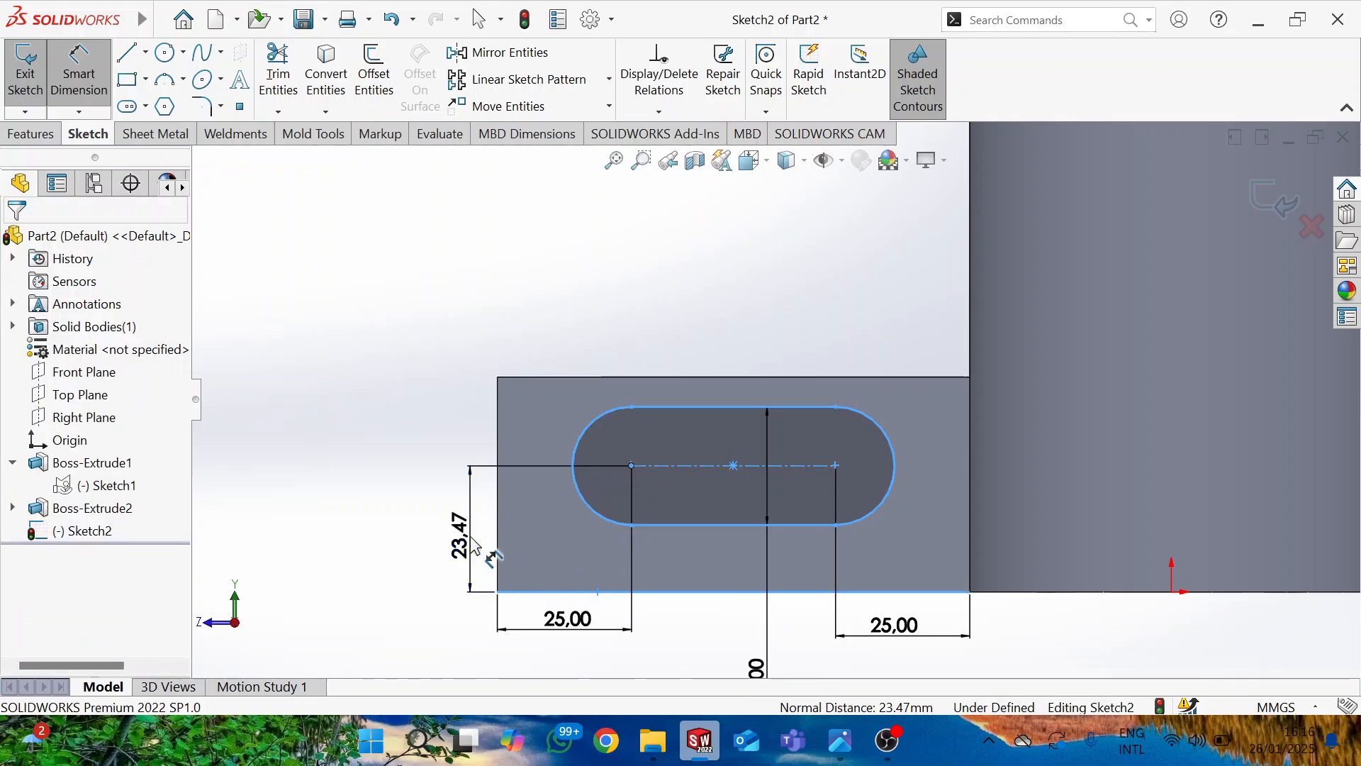
{"action": "left_click", "coordinate": [473, 546]}
{"action": "key", "text": "alt+Tab"}
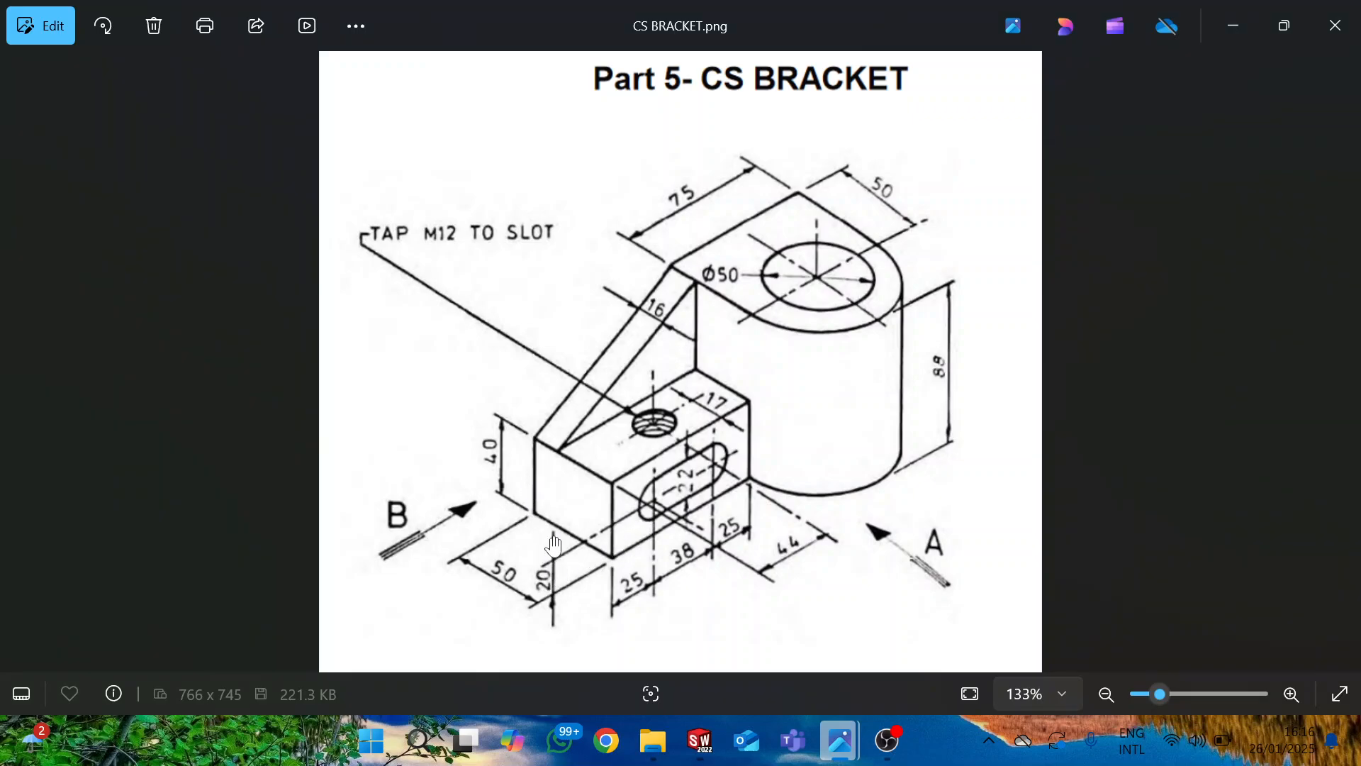
{"action": "key", "text": "alt+Tab"}
{"action": "type", "text": "20"}
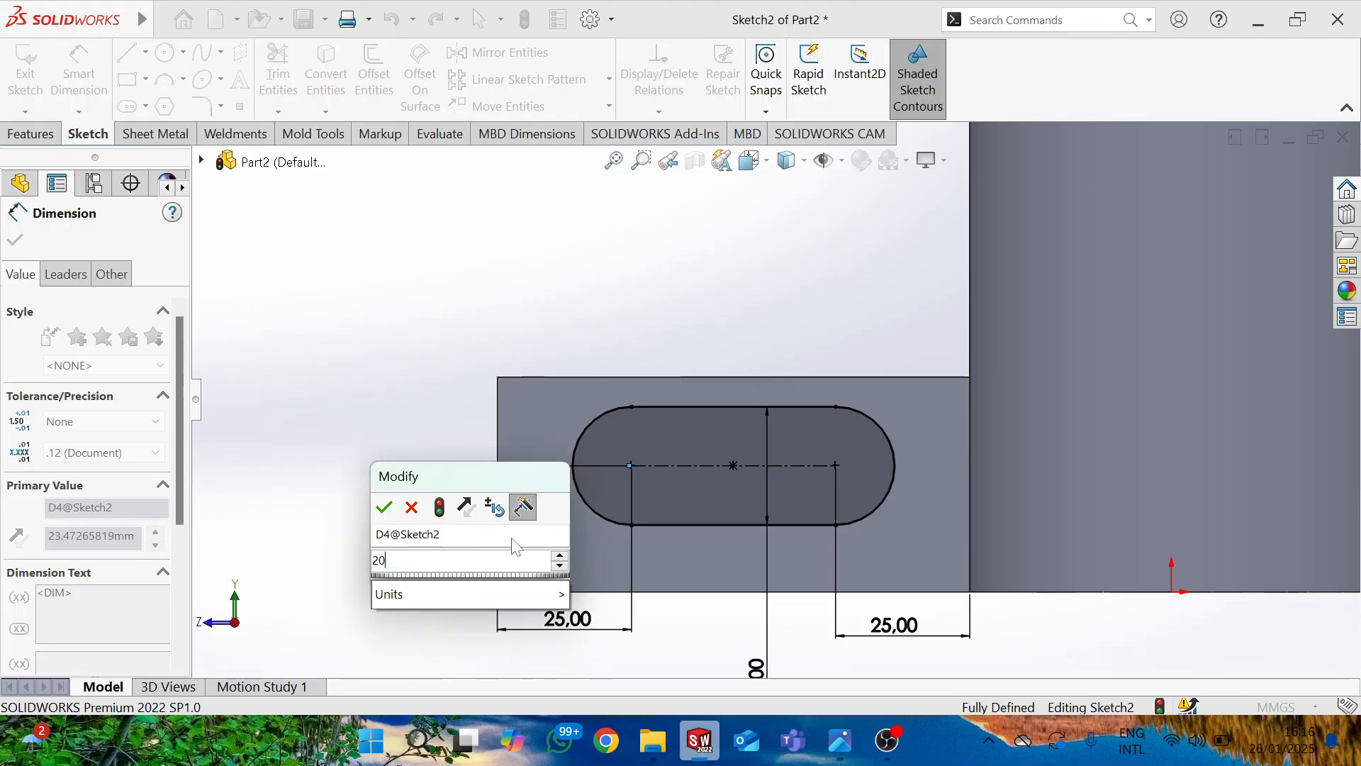
{"action": "key", "text": "Return"}
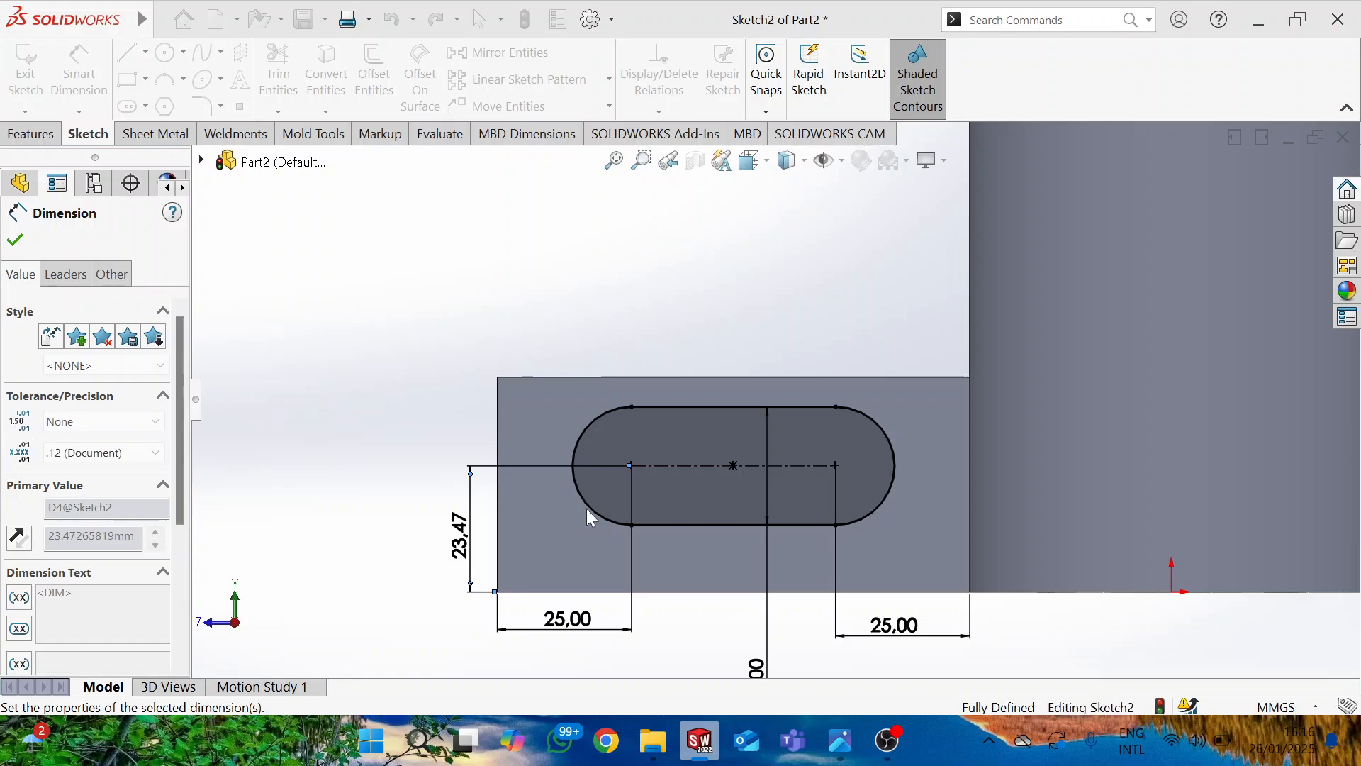
Step: Cut-extrude the slot sketch through the block with the Through All end condition
{"action": "middle_click_drag", "start_coordinate": [641, 472], "coordinate": [687, 509]}
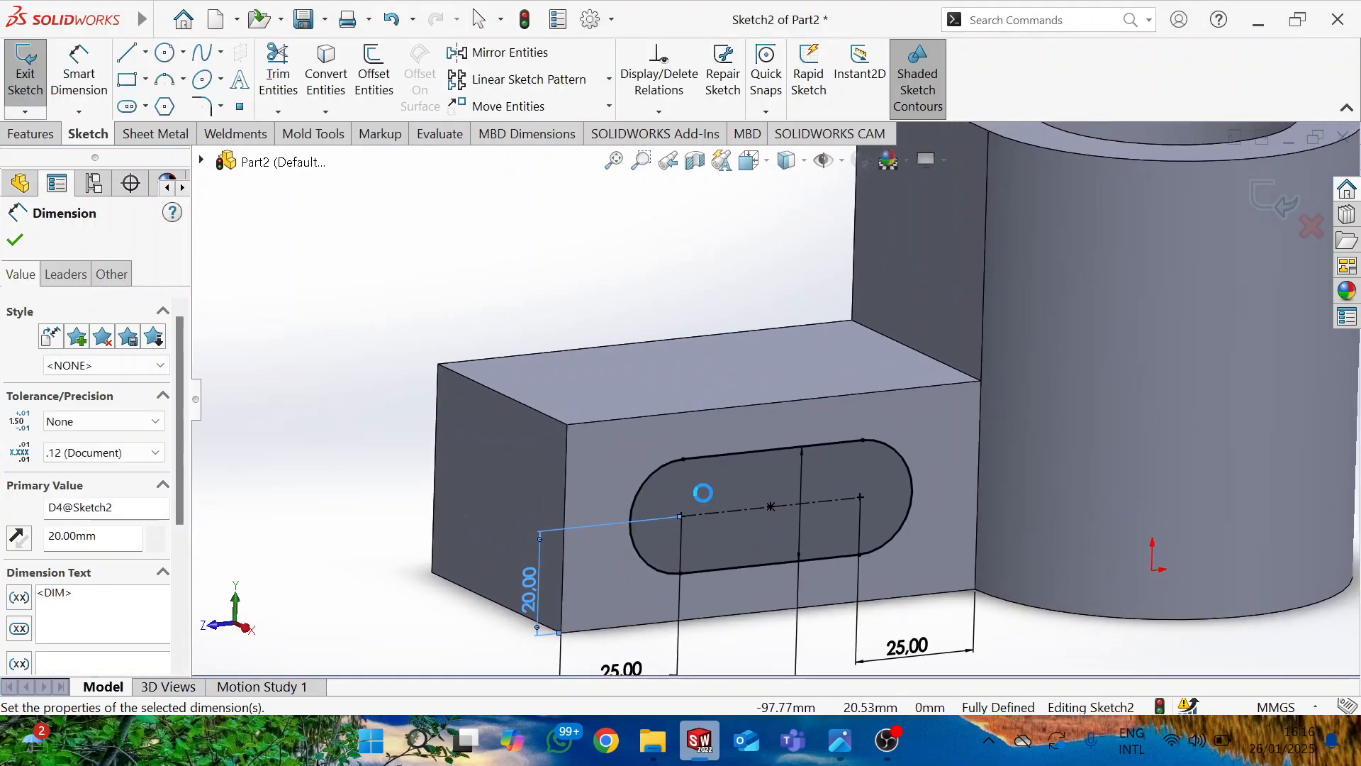
{"action": "scroll", "coordinate": [702, 490], "scroll_direction": "up", "scroll_amount": 5}
{"action": "middle_click_drag", "start_coordinate": [734, 455], "coordinate": [748, 485]}
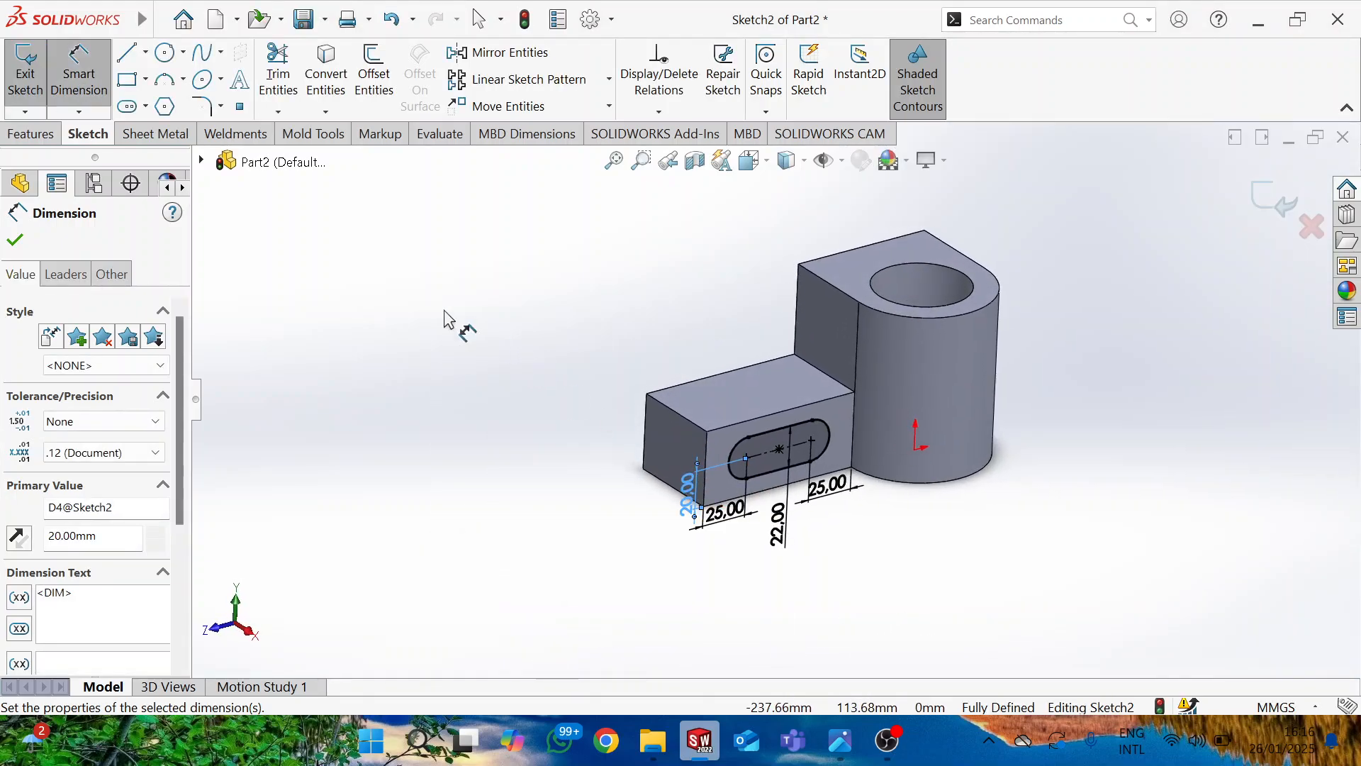
{"action": "left_click", "coordinate": [31, 134]}
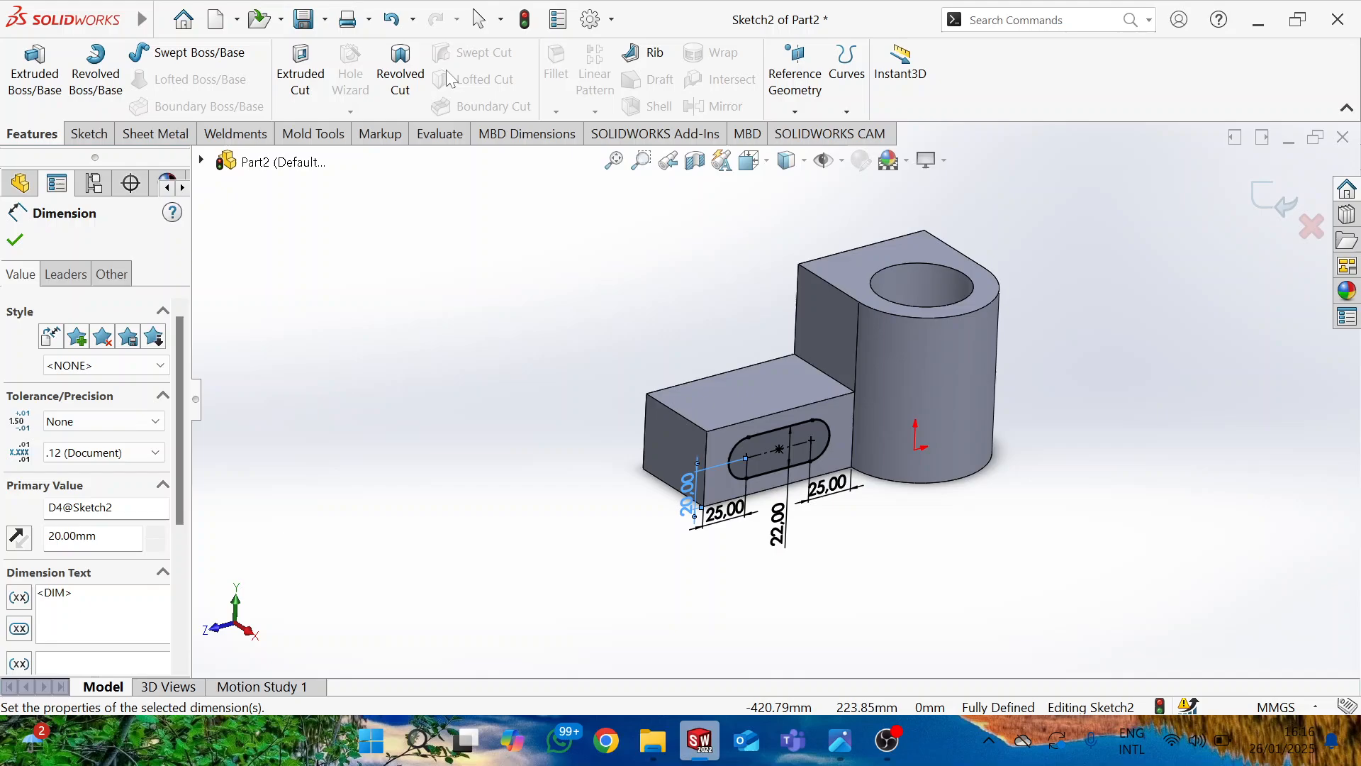
{"action": "left_click", "coordinate": [310, 80]}
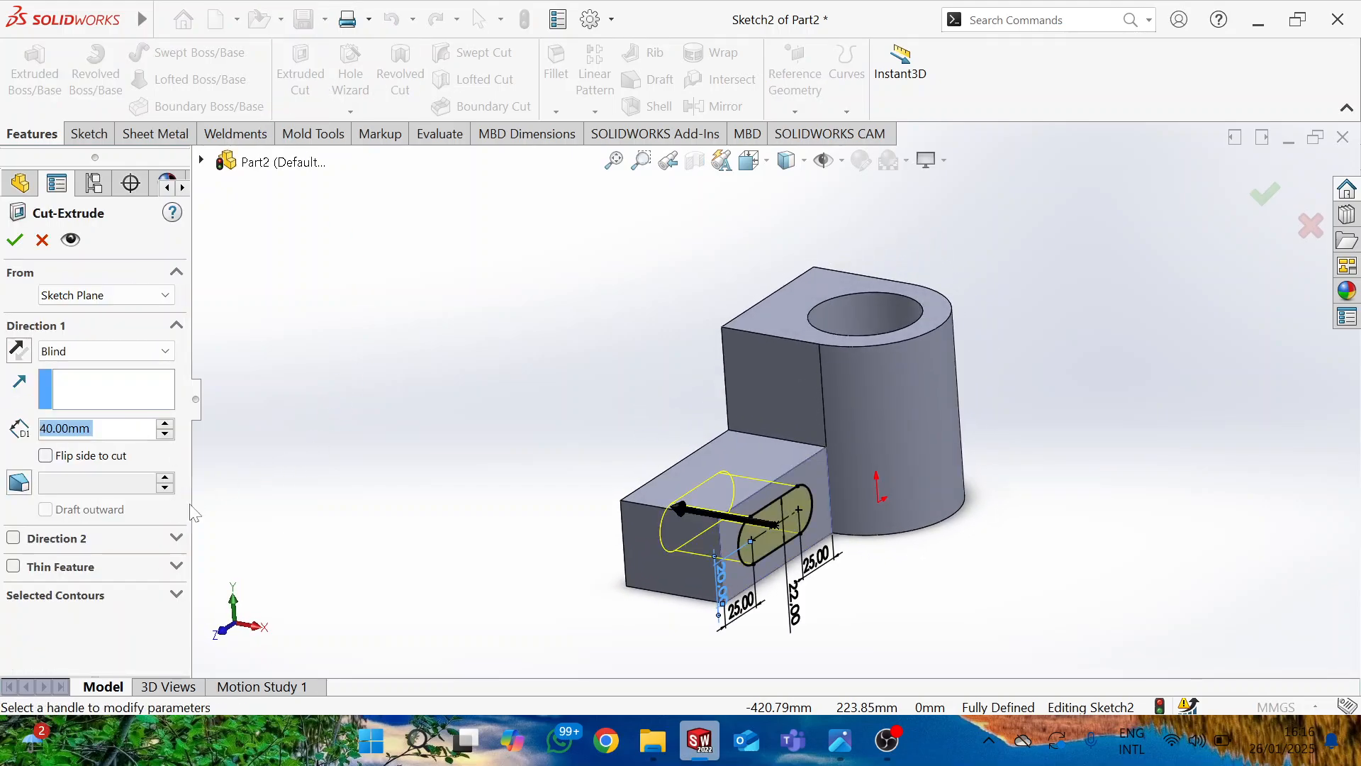
{"action": "left_click", "coordinate": [137, 351]}
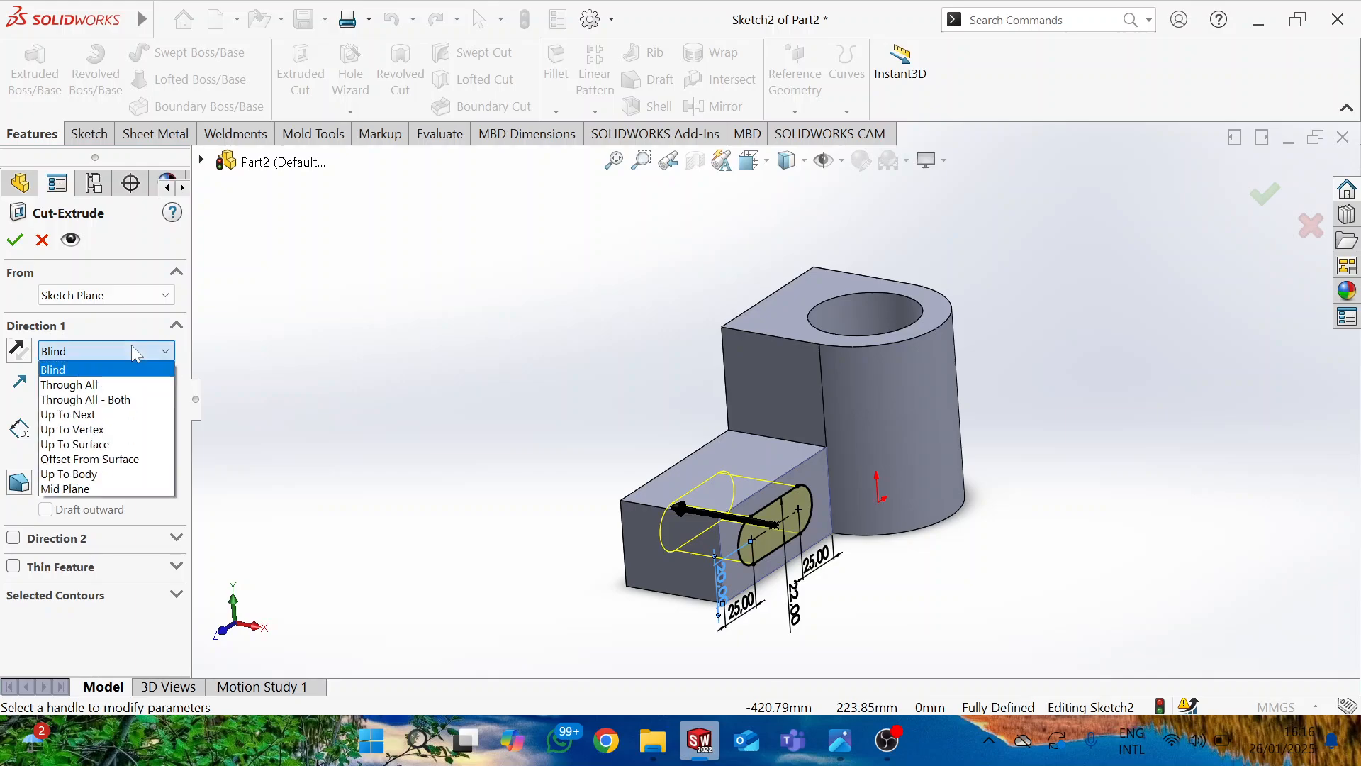
{"action": "left_click", "coordinate": [119, 383]}
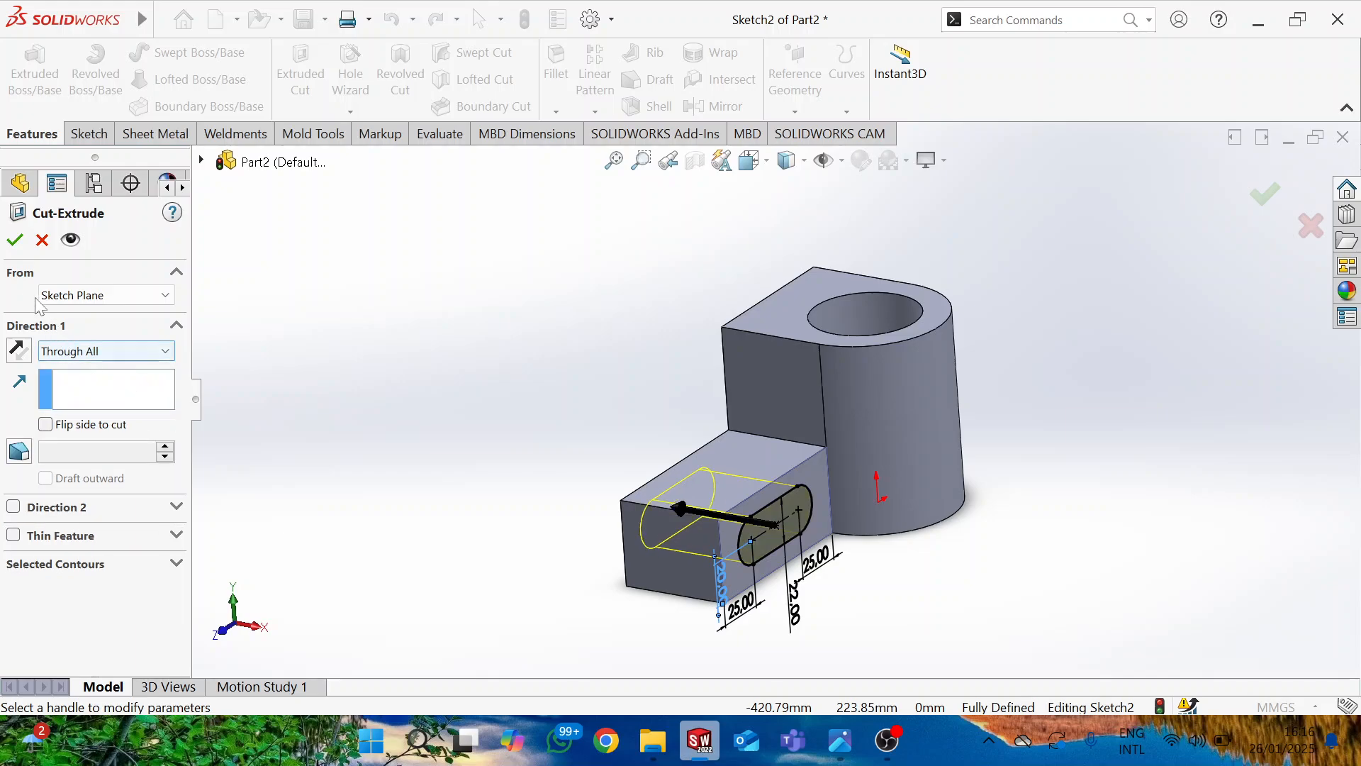
{"action": "left_click", "coordinate": [14, 240]}
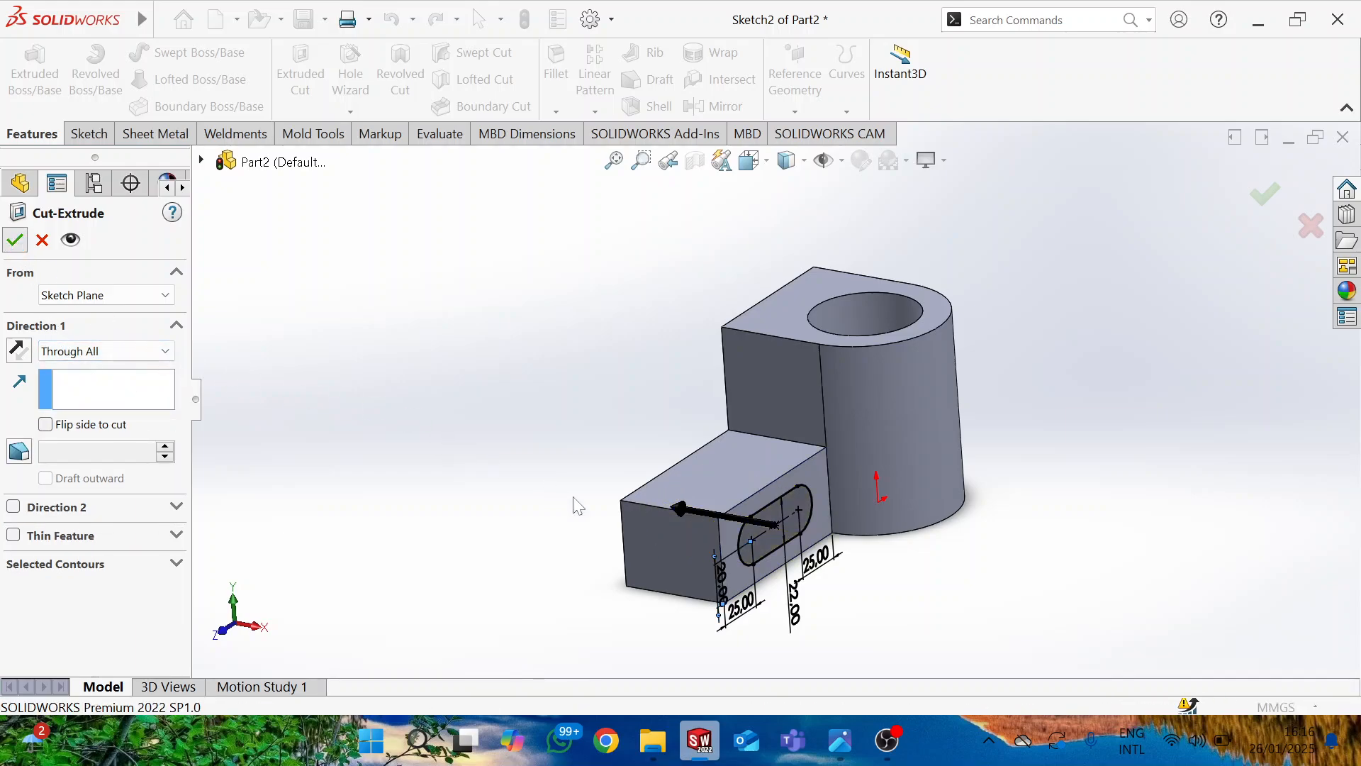
Step: Consult the CS BRACKET drawing, start a sketch on the block's top face and draw a circle of about 6.8 mm radius for the tapped hole
{"action": "middle_click_drag", "start_coordinate": [557, 454], "coordinate": [631, 514]}
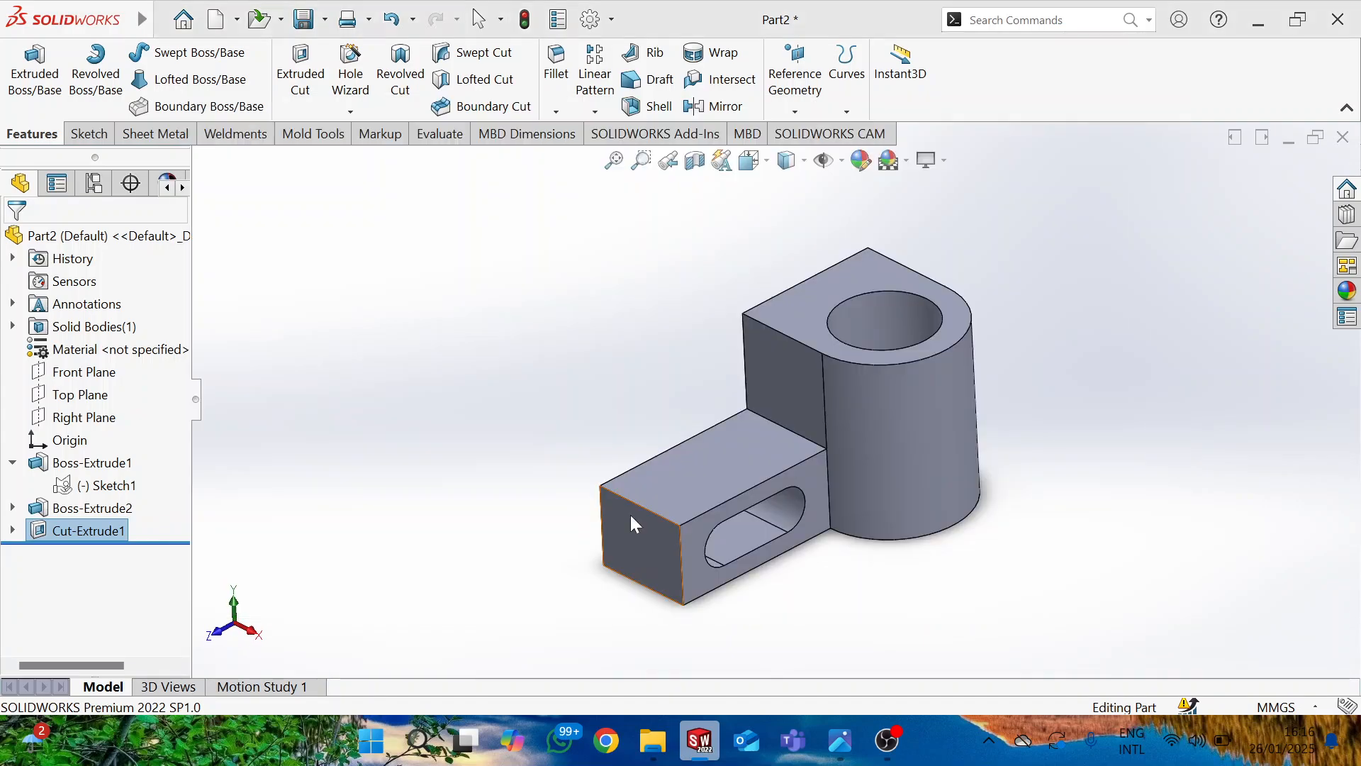
{"action": "key", "text": "alt+Tab"}
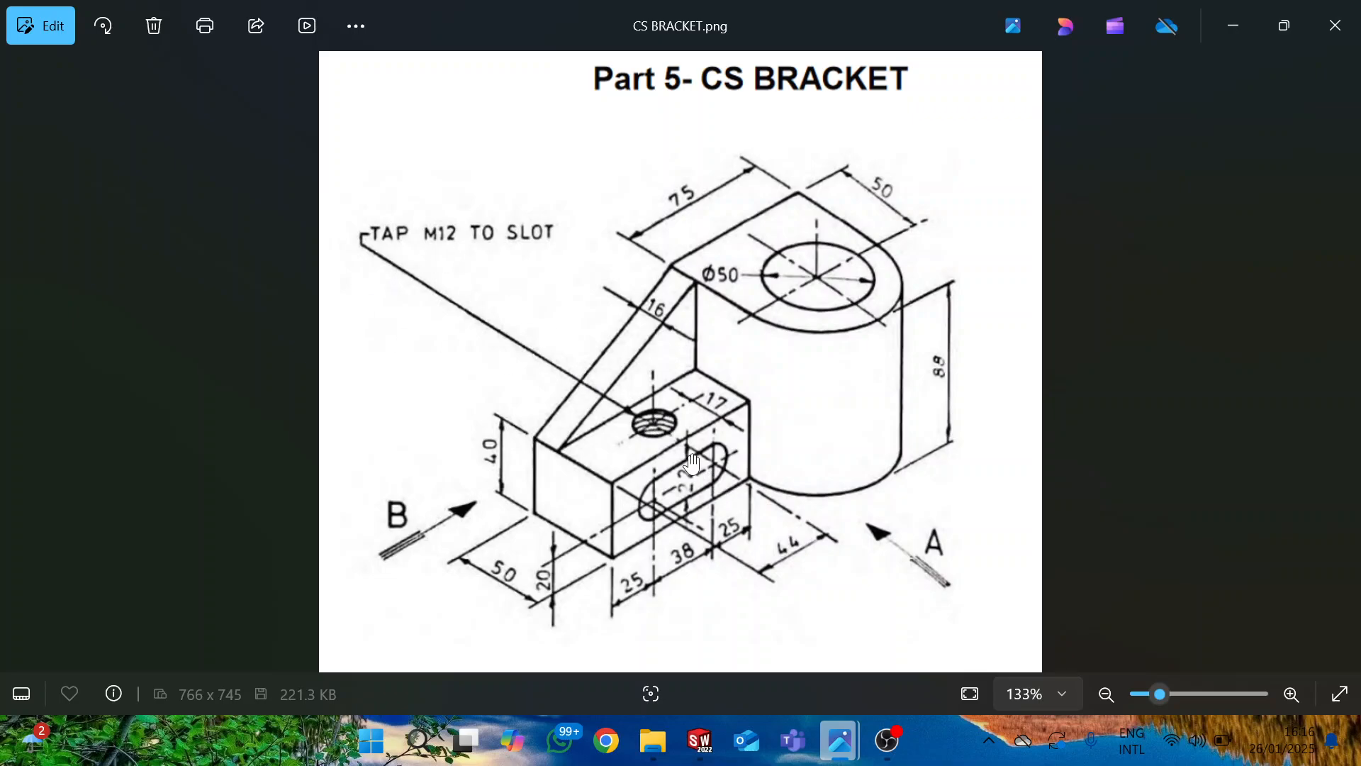
{"action": "key", "text": "alt+Tab"}
{"action": "middle_click_drag", "start_coordinate": [695, 446], "coordinate": [772, 444]}
{"action": "key", "text": "alt+Tab"}
{"action": "key", "text": "alt+Tab"}
{"action": "right_click", "coordinate": [760, 419]}
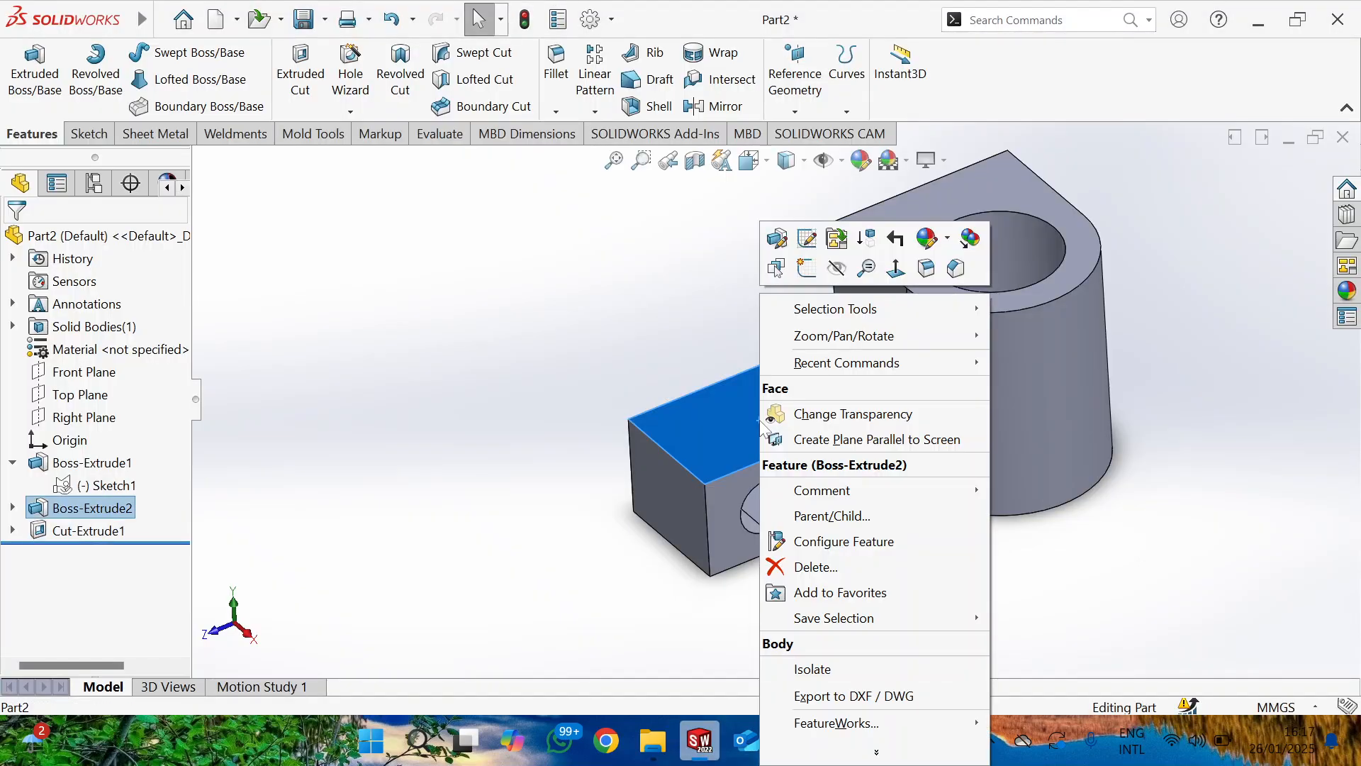
{"action": "left_click", "coordinate": [801, 277]}
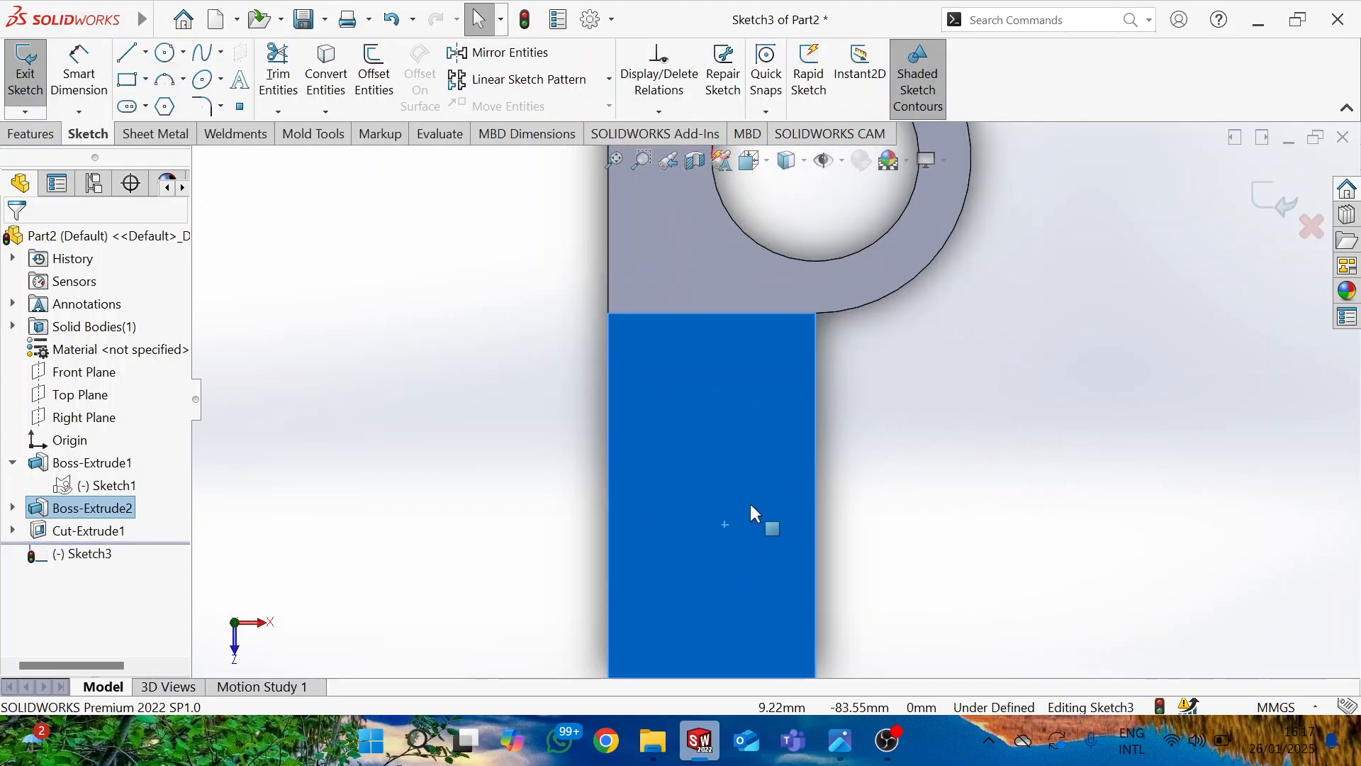
{"action": "left_click", "coordinate": [165, 52]}
{"action": "scroll", "coordinate": [723, 482], "scroll_direction": "up", "scroll_amount": 3}
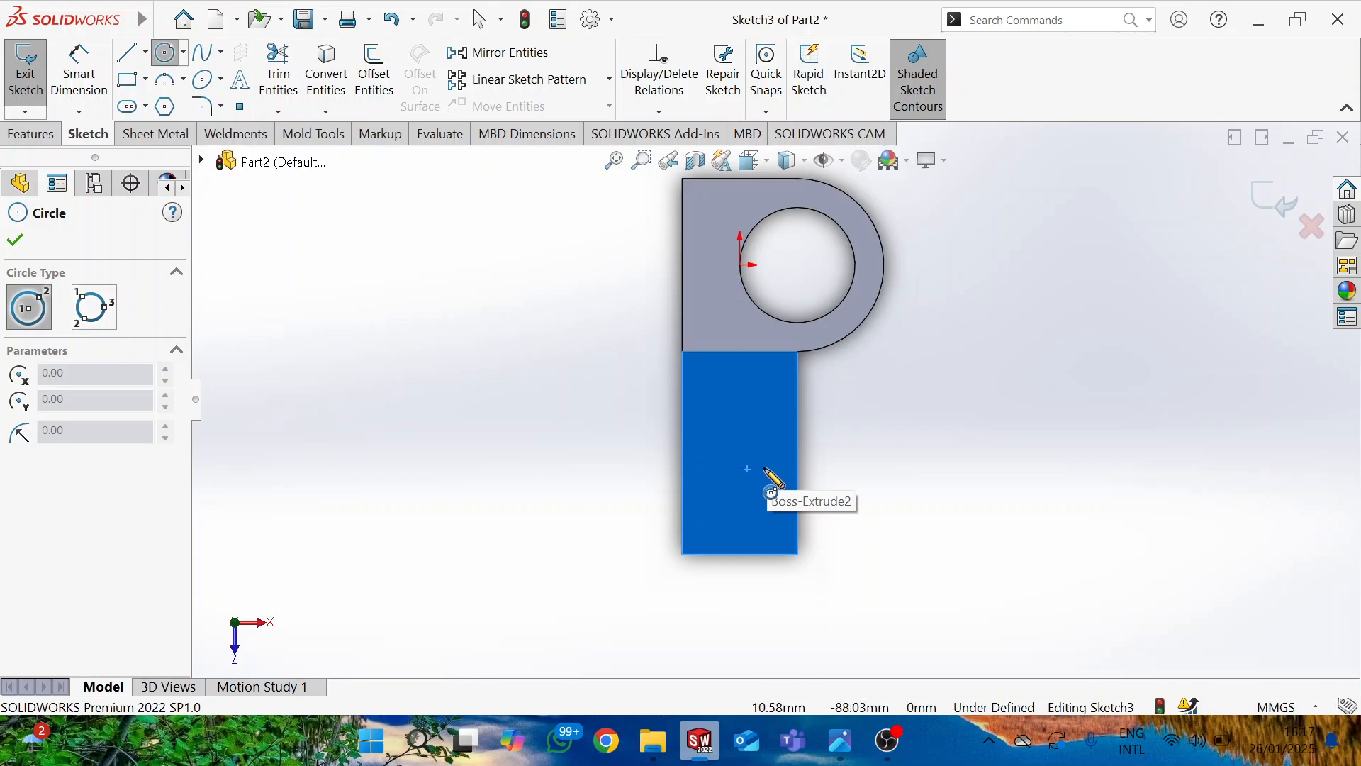
{"action": "left_click", "coordinate": [767, 485]}
{"action": "left_click", "coordinate": [771, 474]}
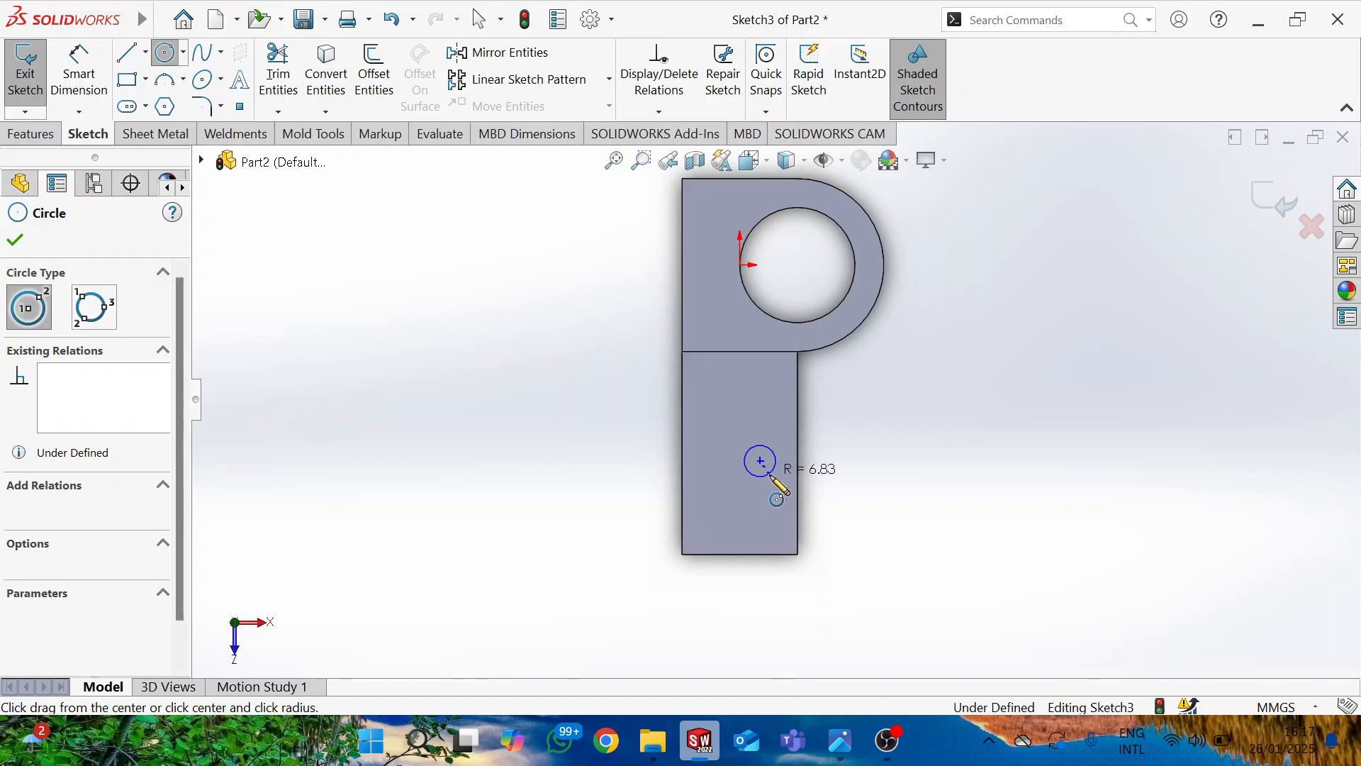
Step: Consult the CS BRACKET drawing and dimension the circle's centre 44 mm from the block's free end edge
{"action": "key", "text": "alt+Tab"}
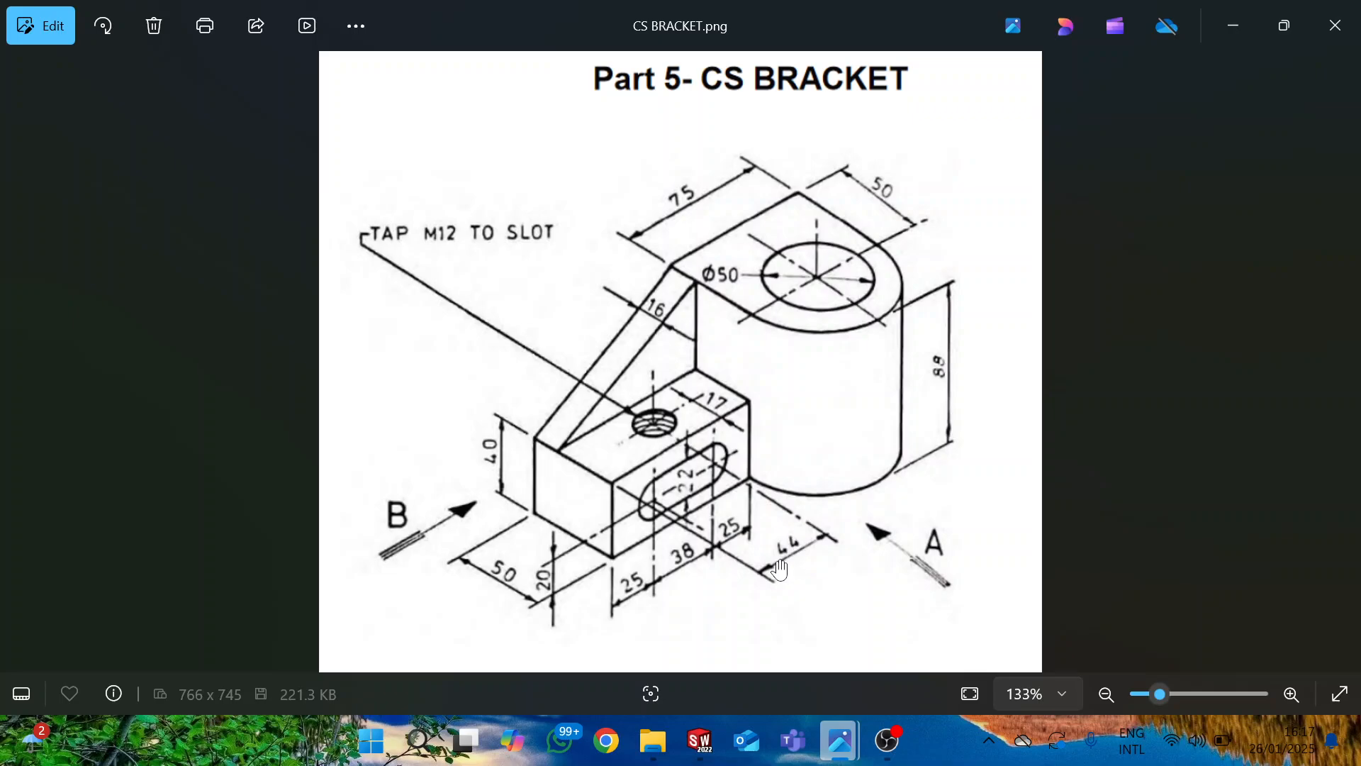
{"action": "key", "text": "alt+Tab"}
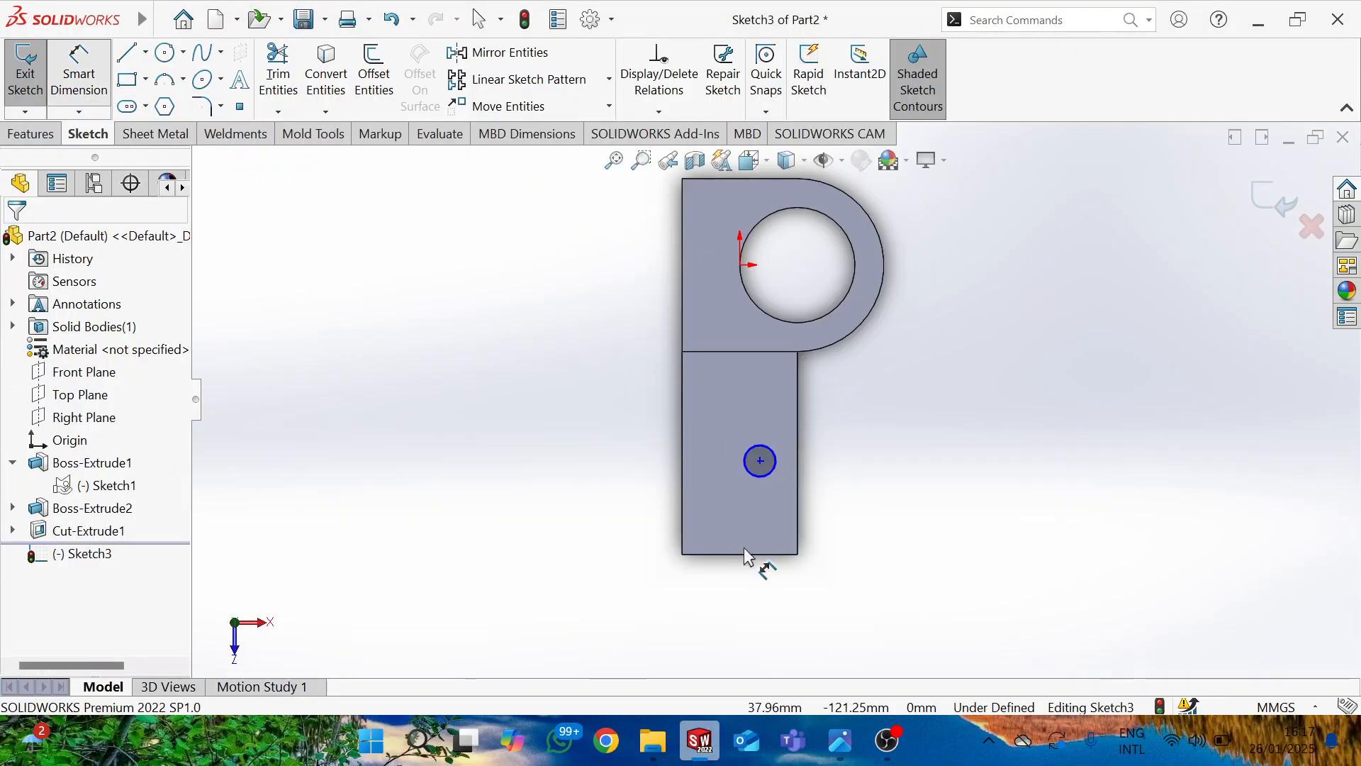
{"action": "key", "text": "d"}
{"action": "left_click", "coordinate": [765, 555]}
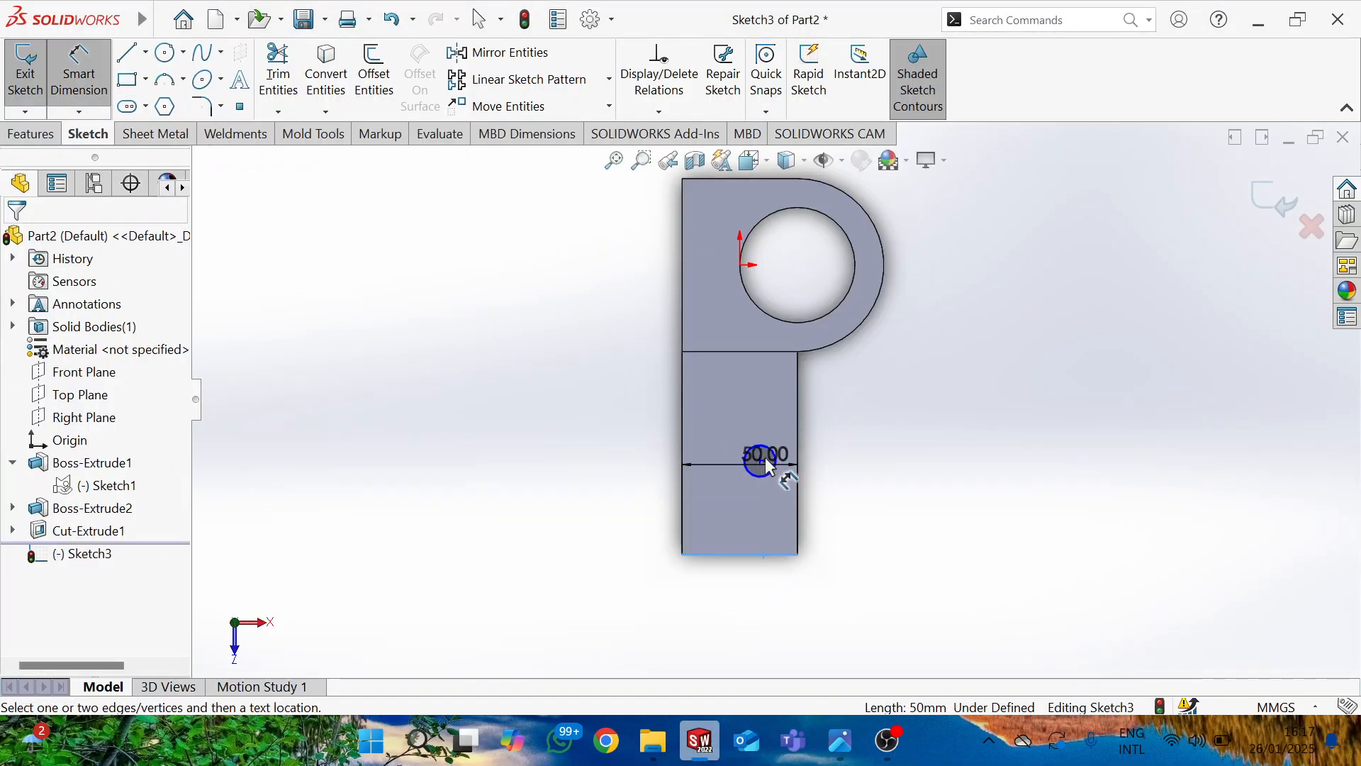
{"action": "left_click", "coordinate": [769, 466]}
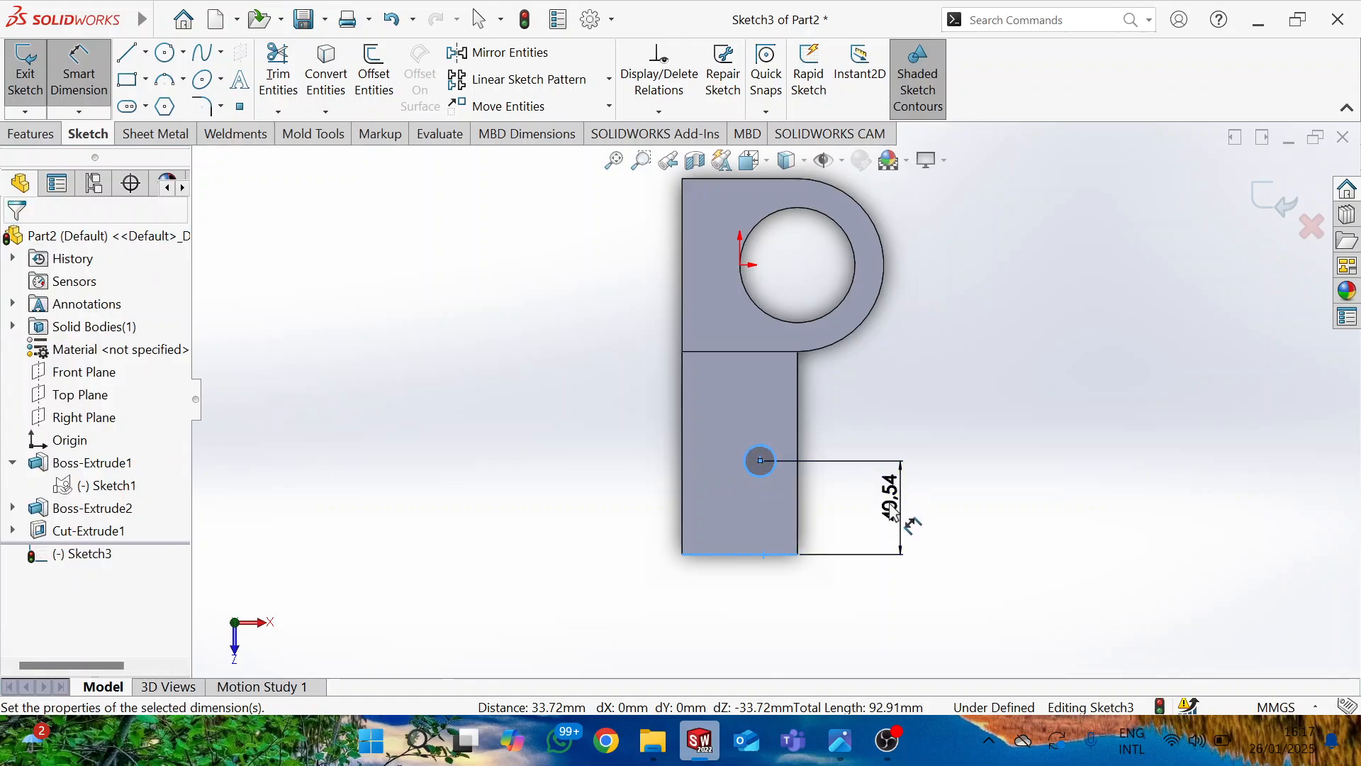
{"action": "left_click", "coordinate": [902, 519]}
{"action": "type", "text": "44"}
{"action": "key", "text": "Return"}
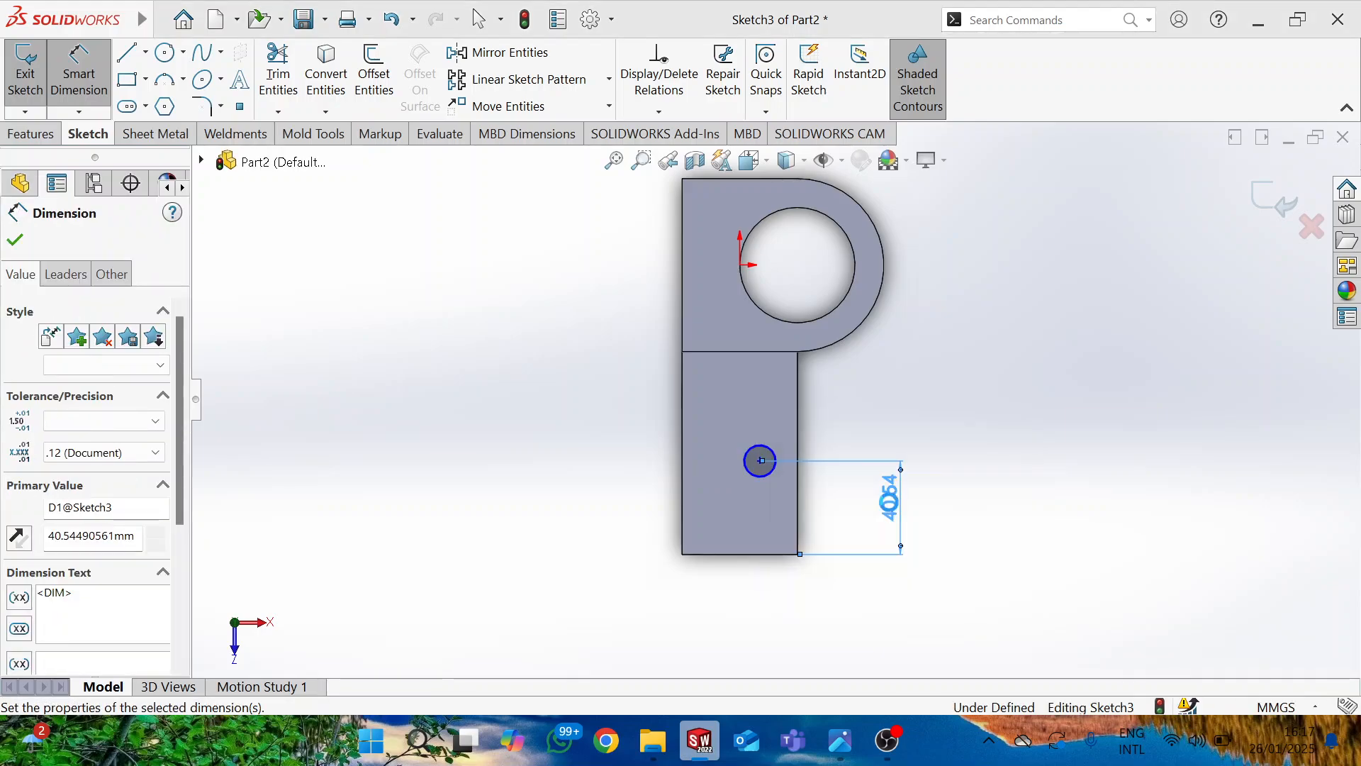
Step: Check the drawing's hole offset and dimension the circle's centre 17 mm from the block's long edge on the slot sketch side
{"action": "key", "text": "alt+Tab"}
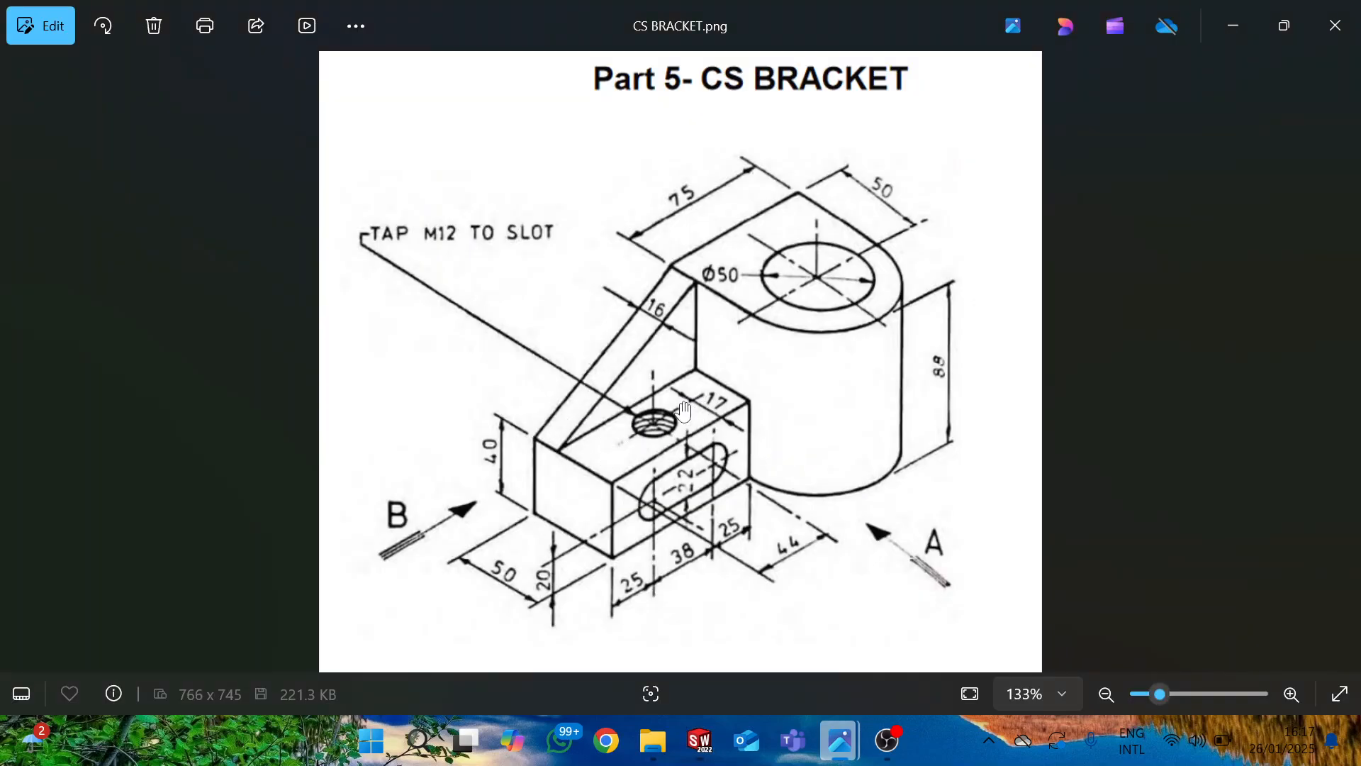
{"action": "key", "text": "alt+Tab"}
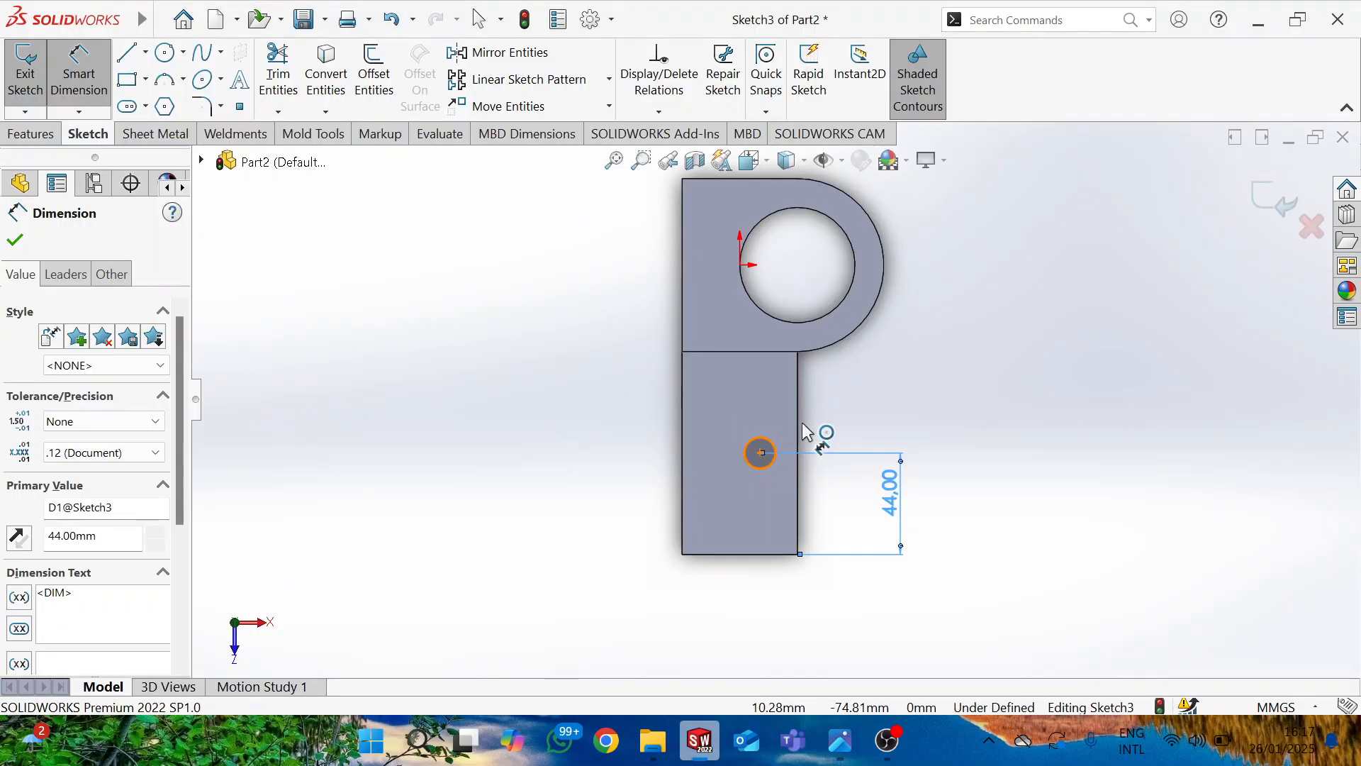
{"action": "left_click", "coordinate": [771, 445]}
{"action": "left_click", "coordinate": [799, 424]}
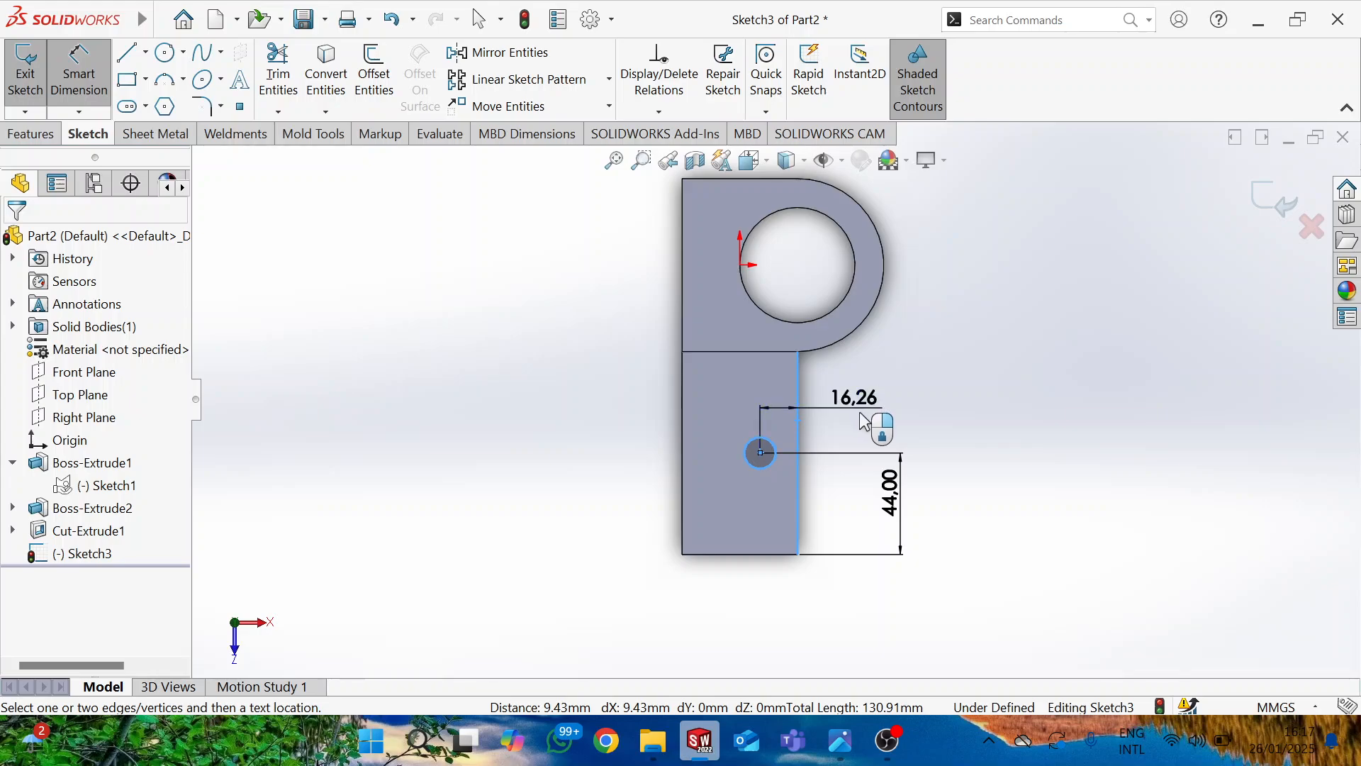
{"action": "left_click", "coordinate": [857, 419]}
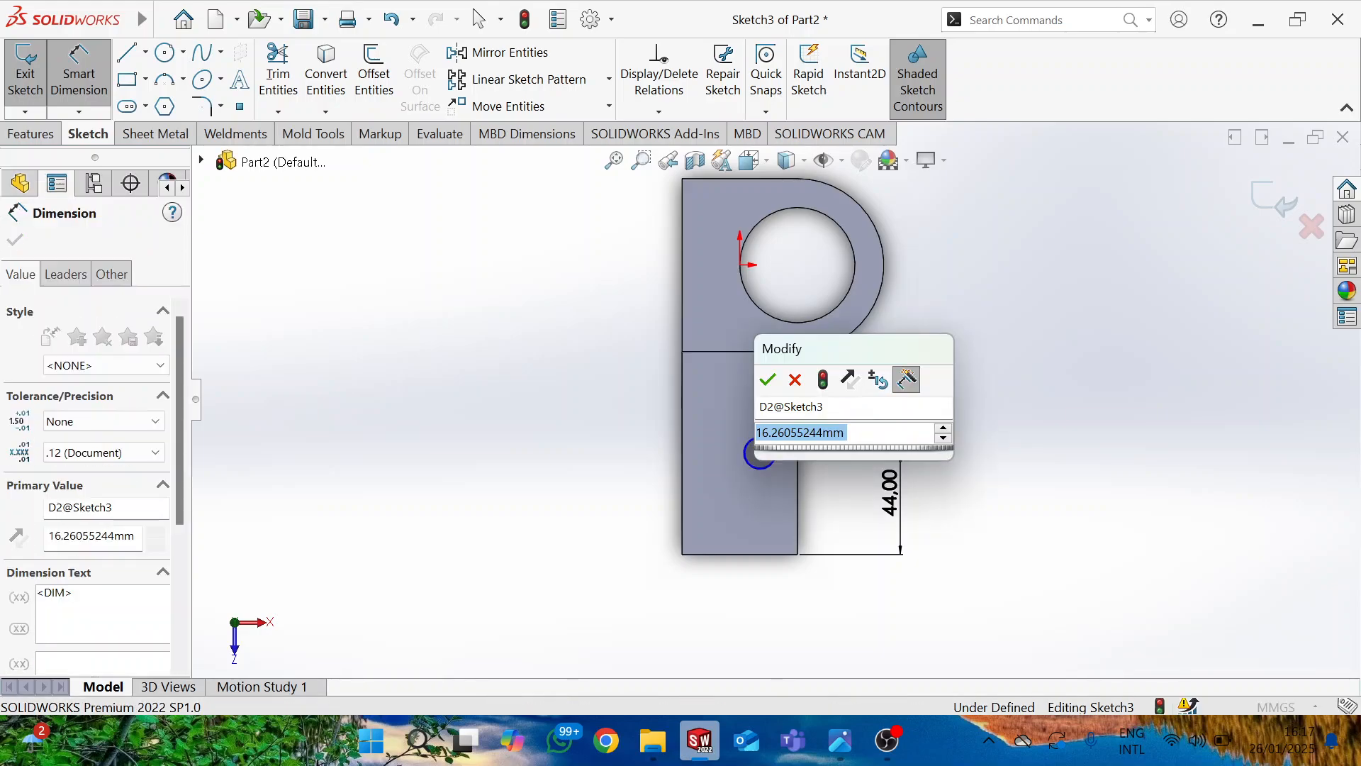
{"action": "type", "text": "17"}
{"action": "key", "text": "Return"}
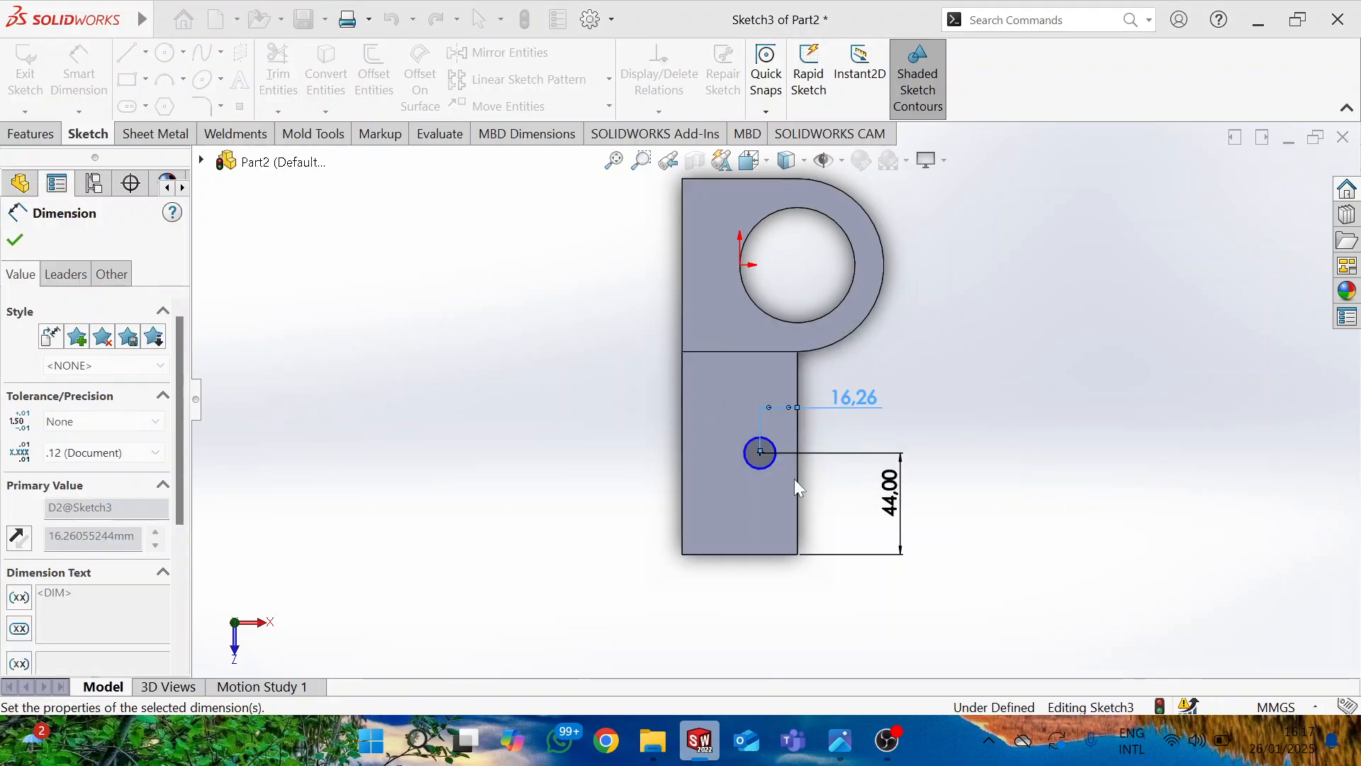
{"action": "scroll", "coordinate": [772, 458], "scroll_direction": "down", "scroll_amount": 2}
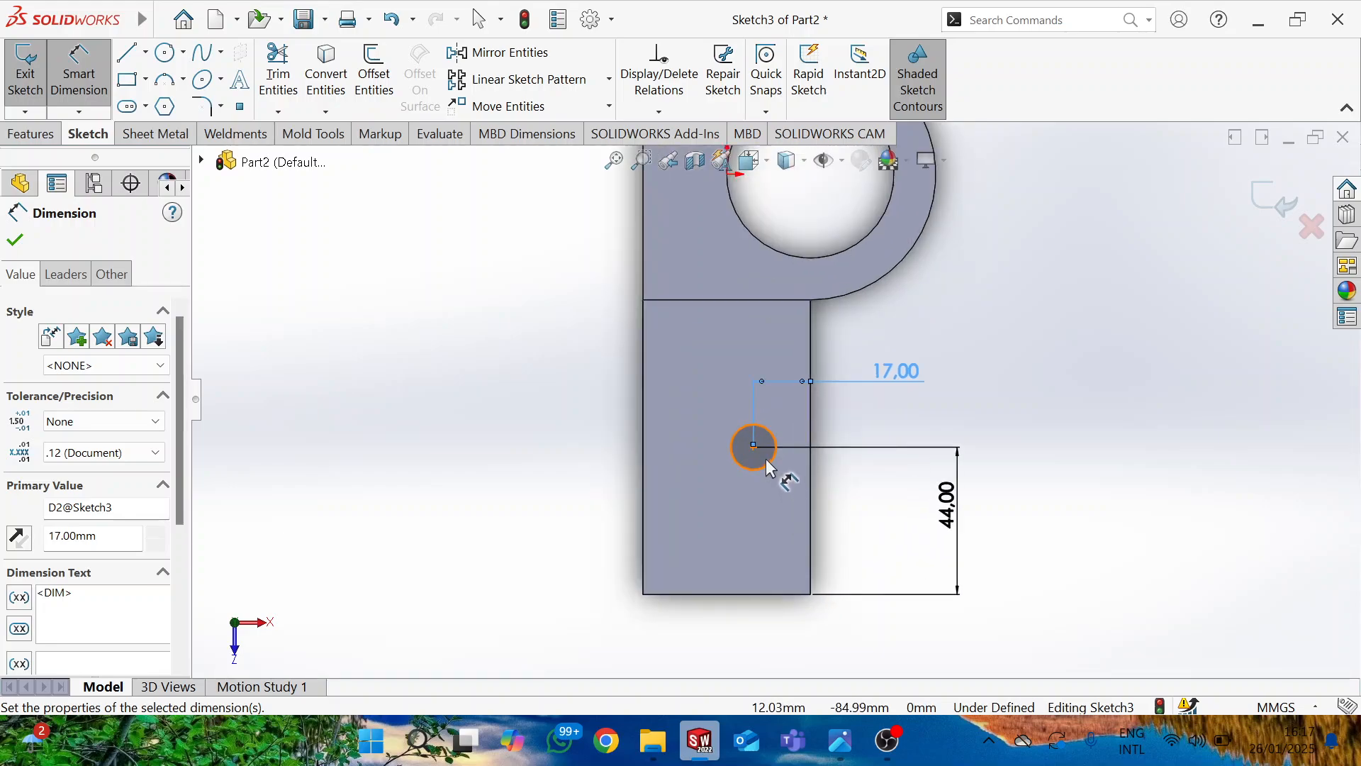
Step: Consult the CS BRACKET drawing and the metric tap drill chart, and dimension the hole circle's diameter 10.25 mm
{"action": "left_click", "coordinate": [774, 454]}
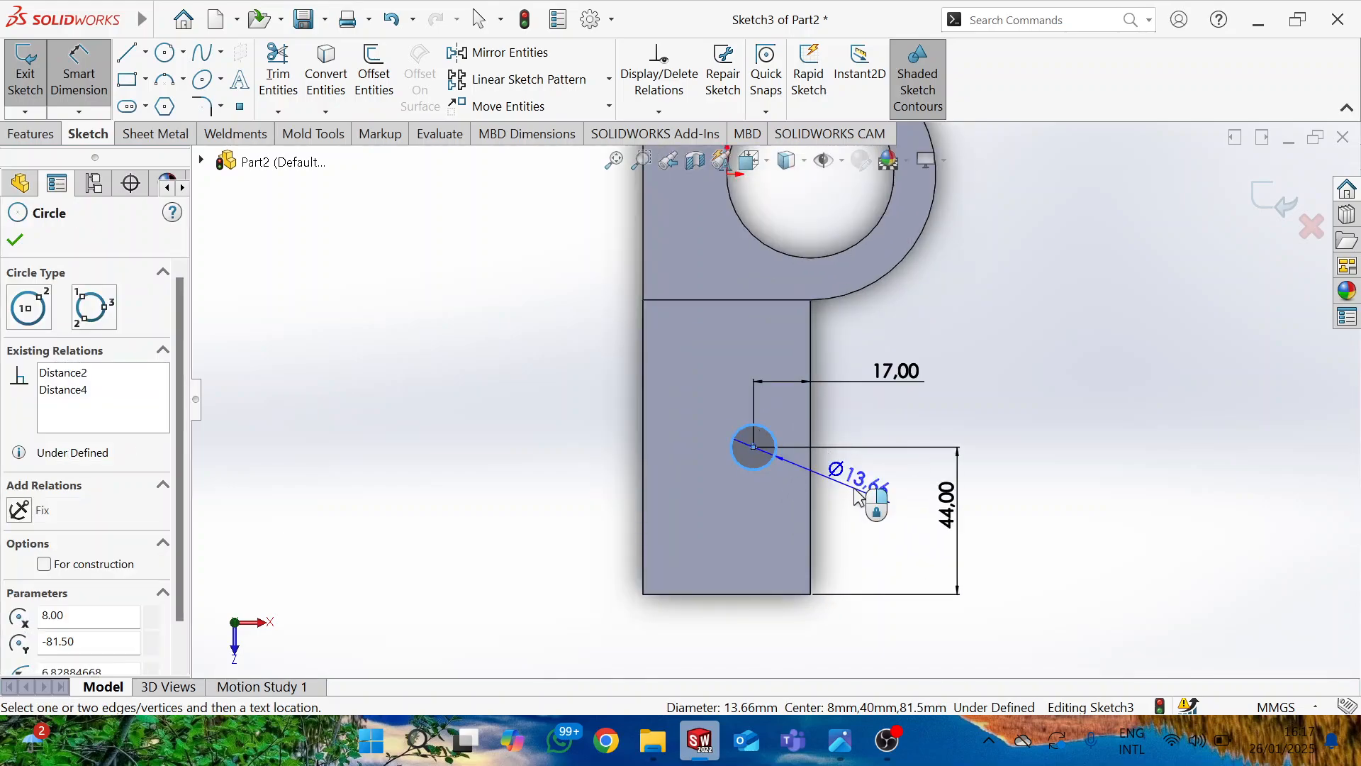
{"action": "left_click", "coordinate": [859, 496]}
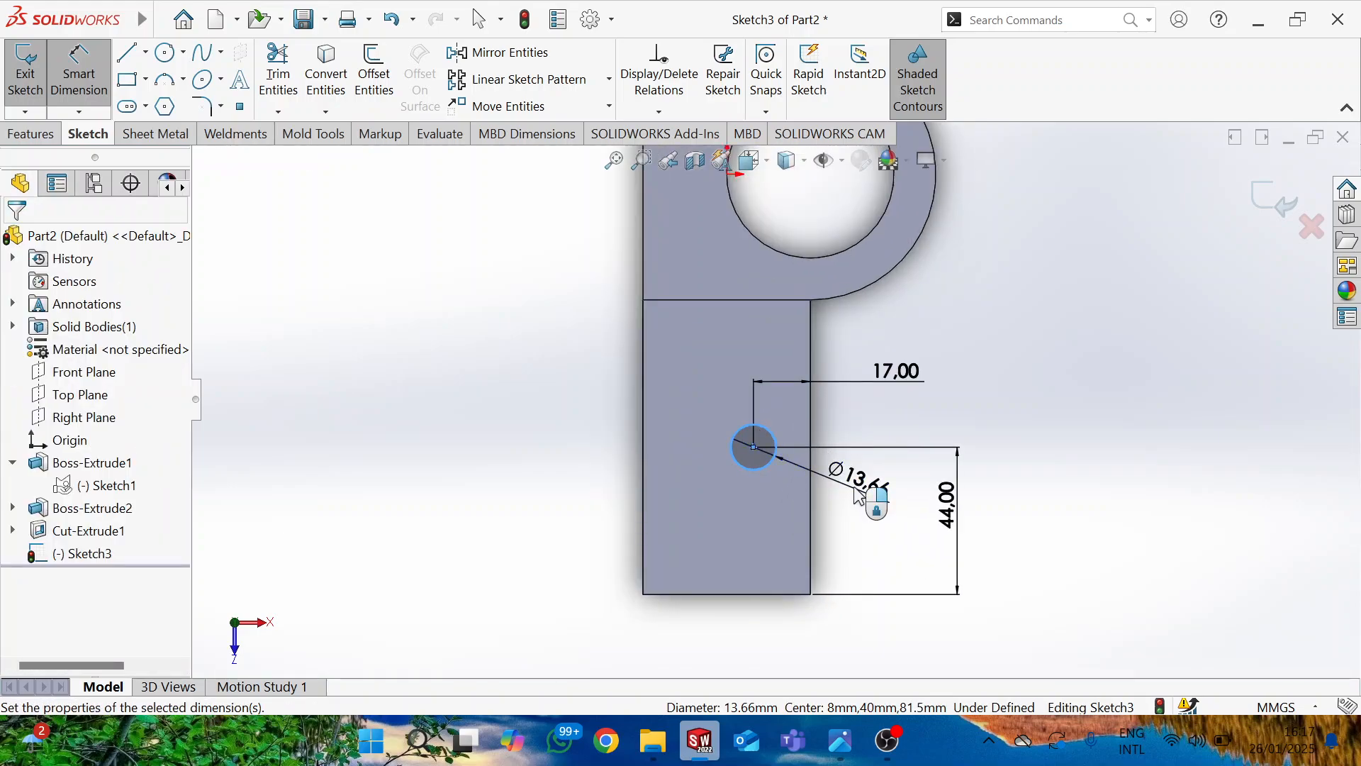
{"action": "key", "text": "alt+Tab"}
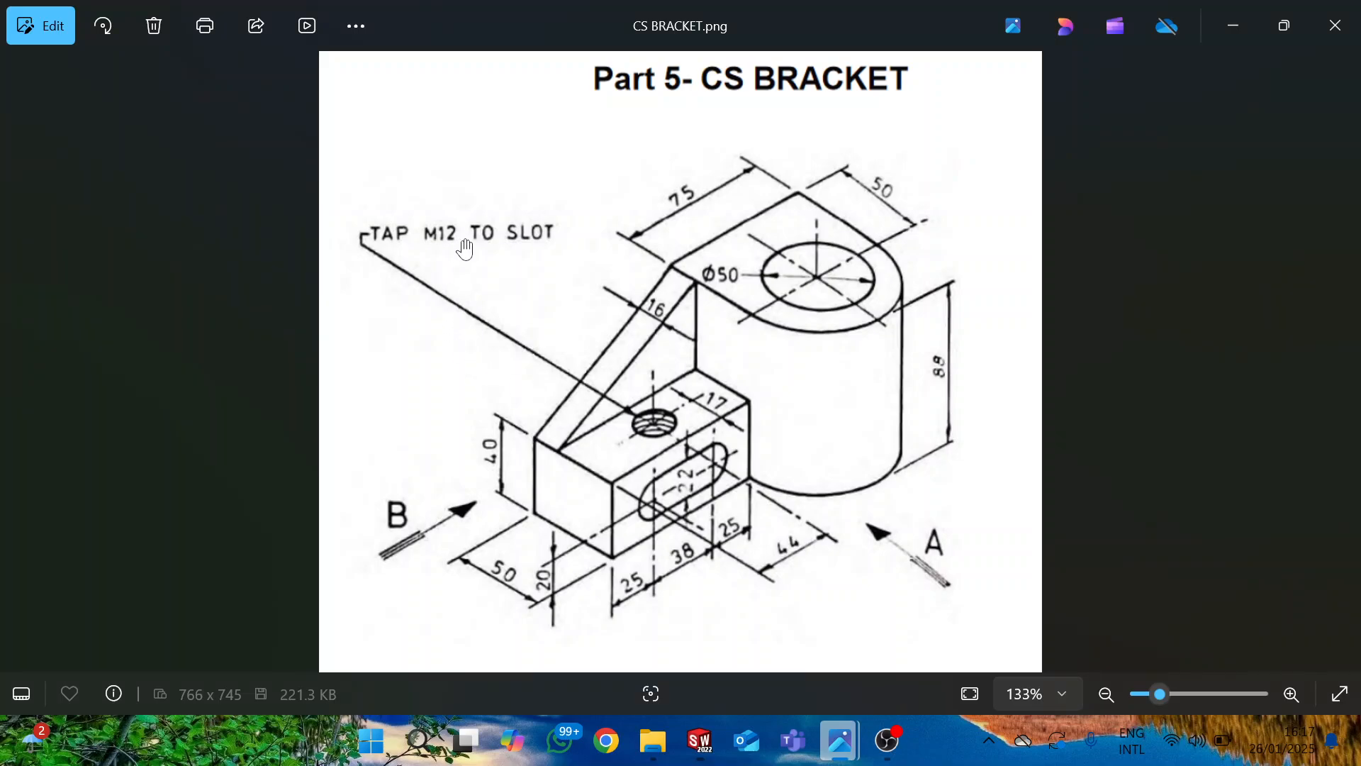
{"action": "mouse_move", "coordinate": [840, 741]}
{"action": "left_click", "coordinate": [880, 646]}
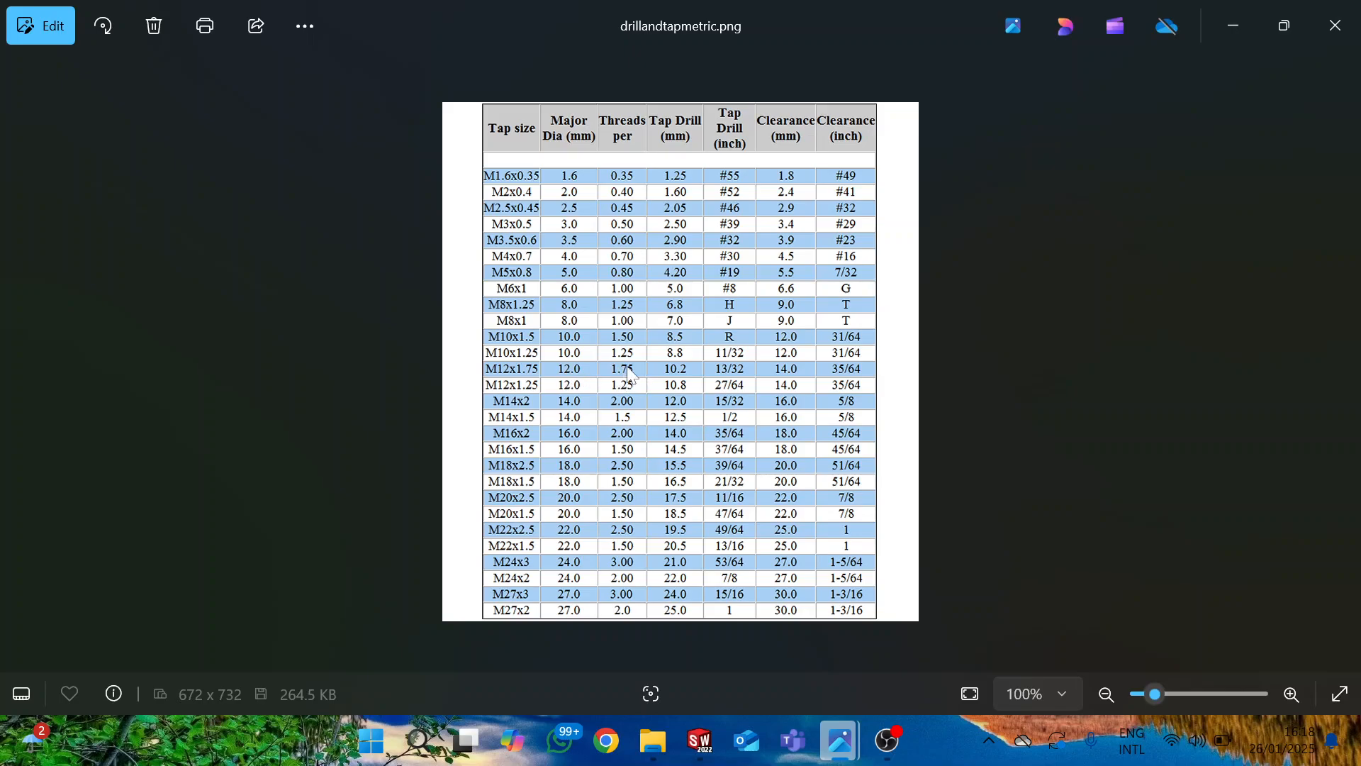
{"action": "key", "text": "alt+Tab"}
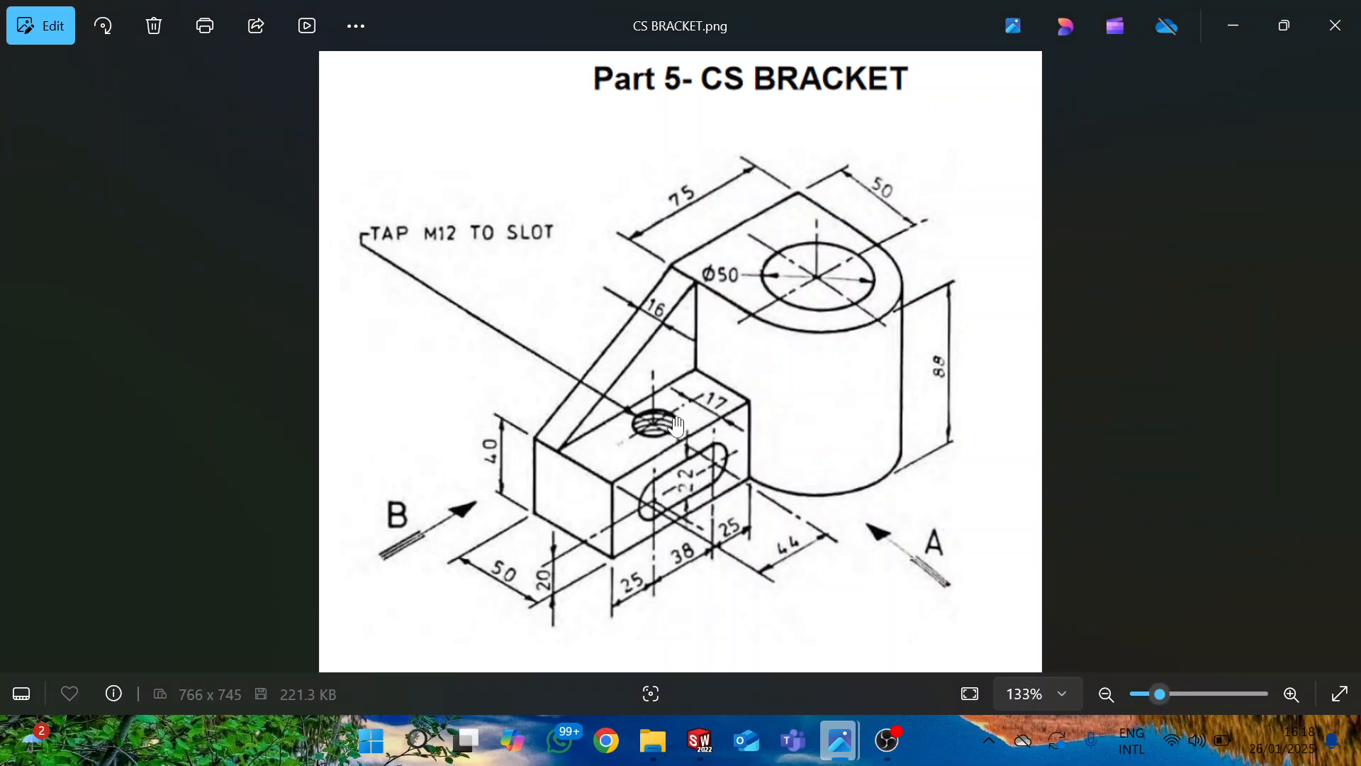
{"action": "left_click", "coordinate": [701, 741]}
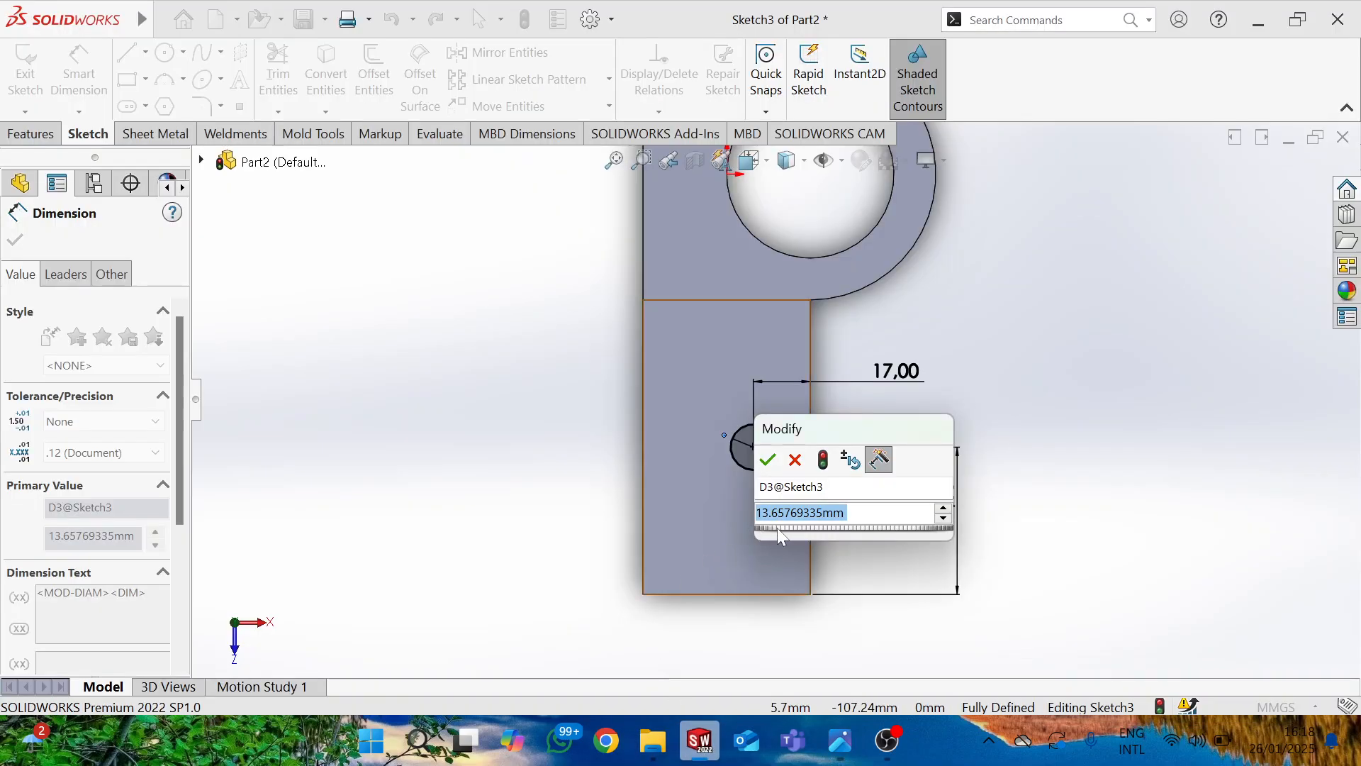
{"action": "type", "text": "10,25"}
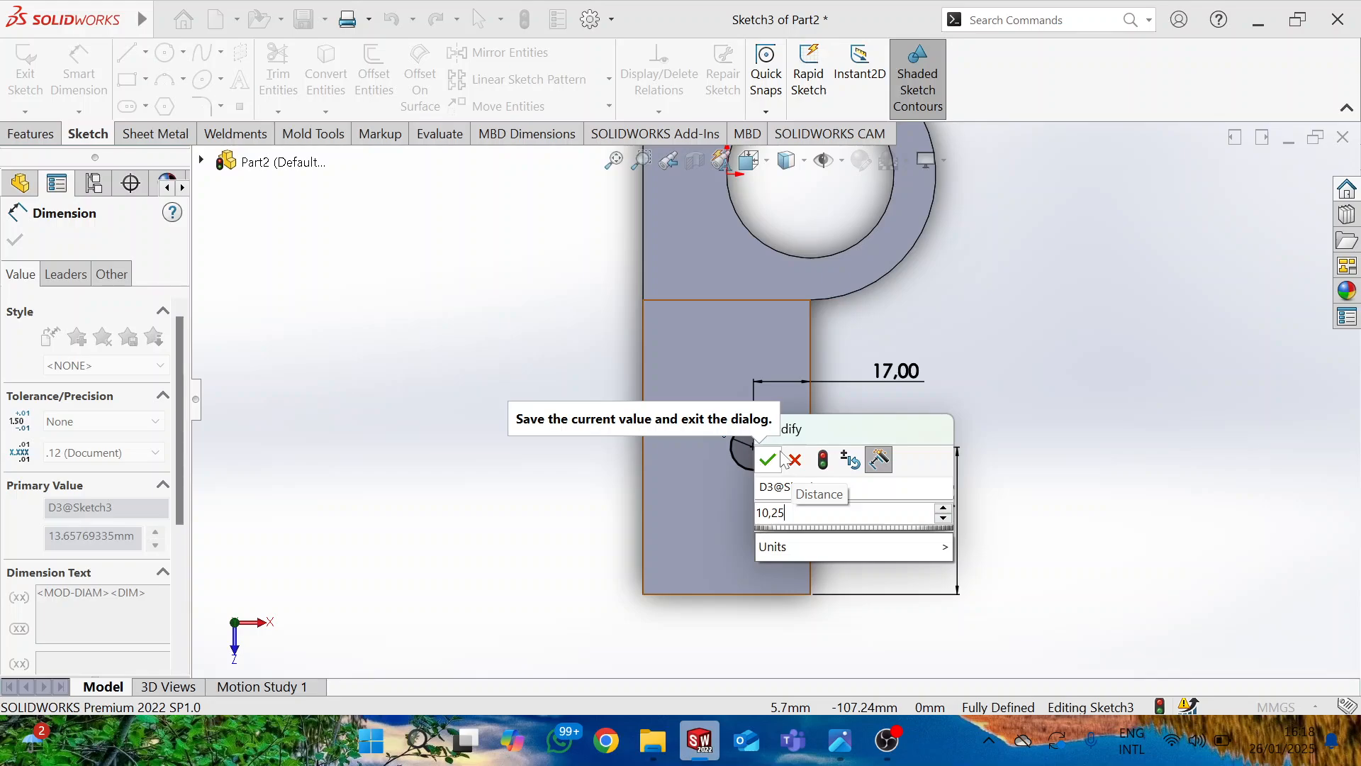
{"action": "left_click", "coordinate": [769, 460]}
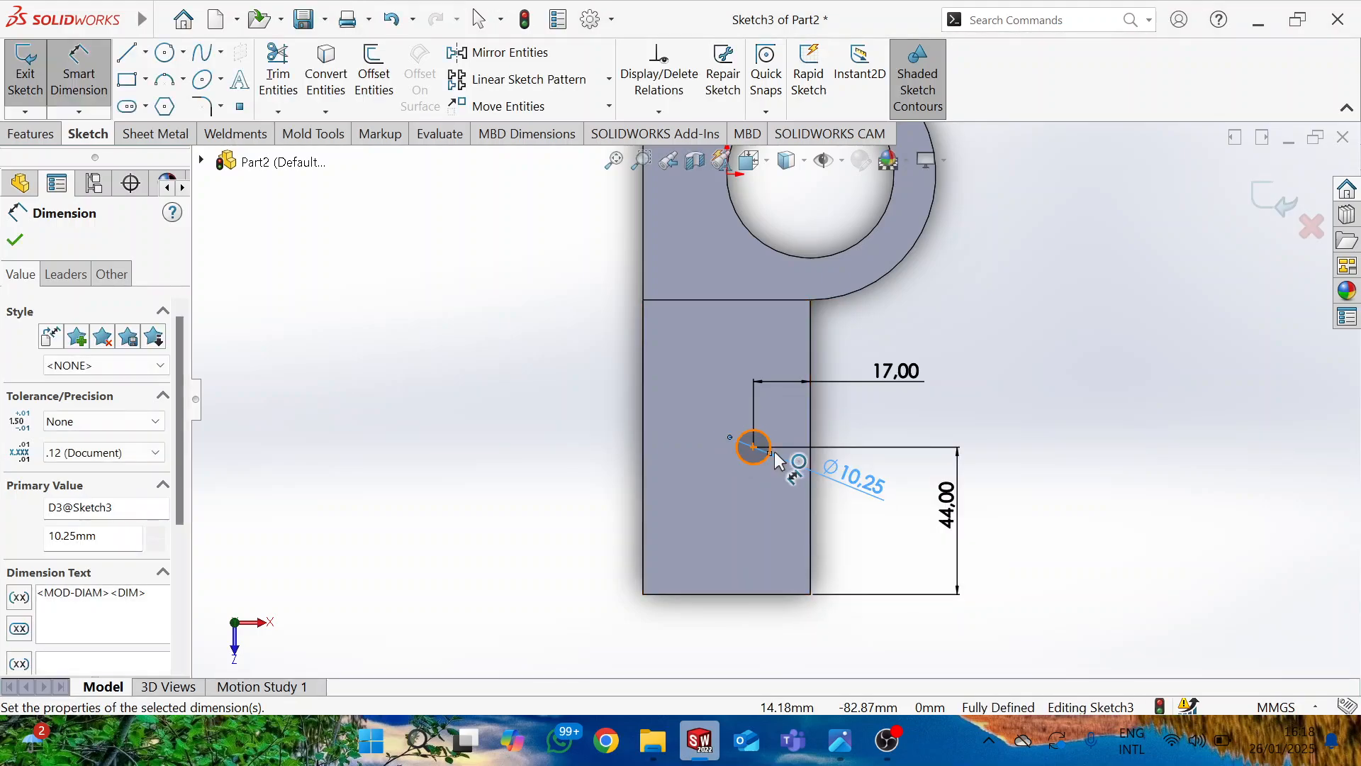
Step: Cut-extrude the hole circle from the block's top face into the slot with the Up To Next end condition
{"action": "scroll", "coordinate": [709, 450], "scroll_direction": "down", "scroll_amount": 3}
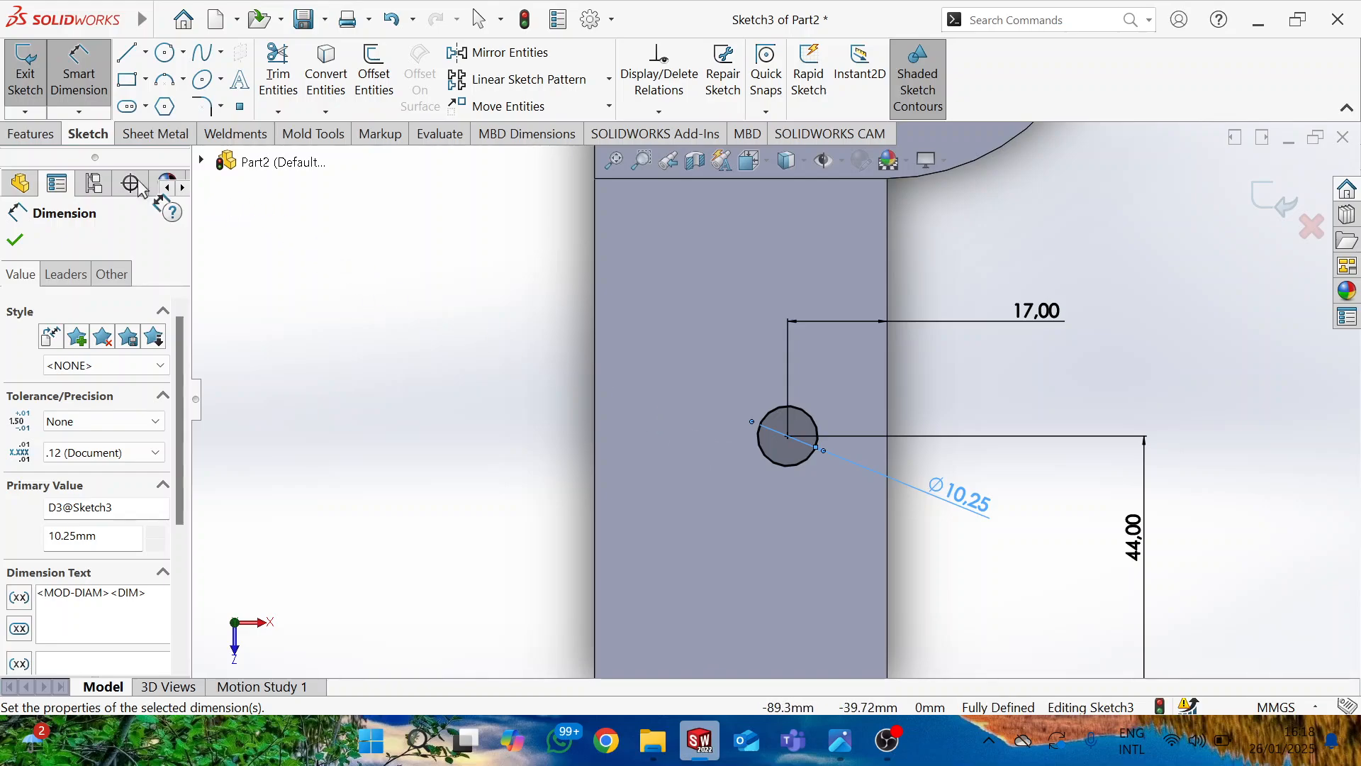
{"action": "left_click", "coordinate": [51, 140]}
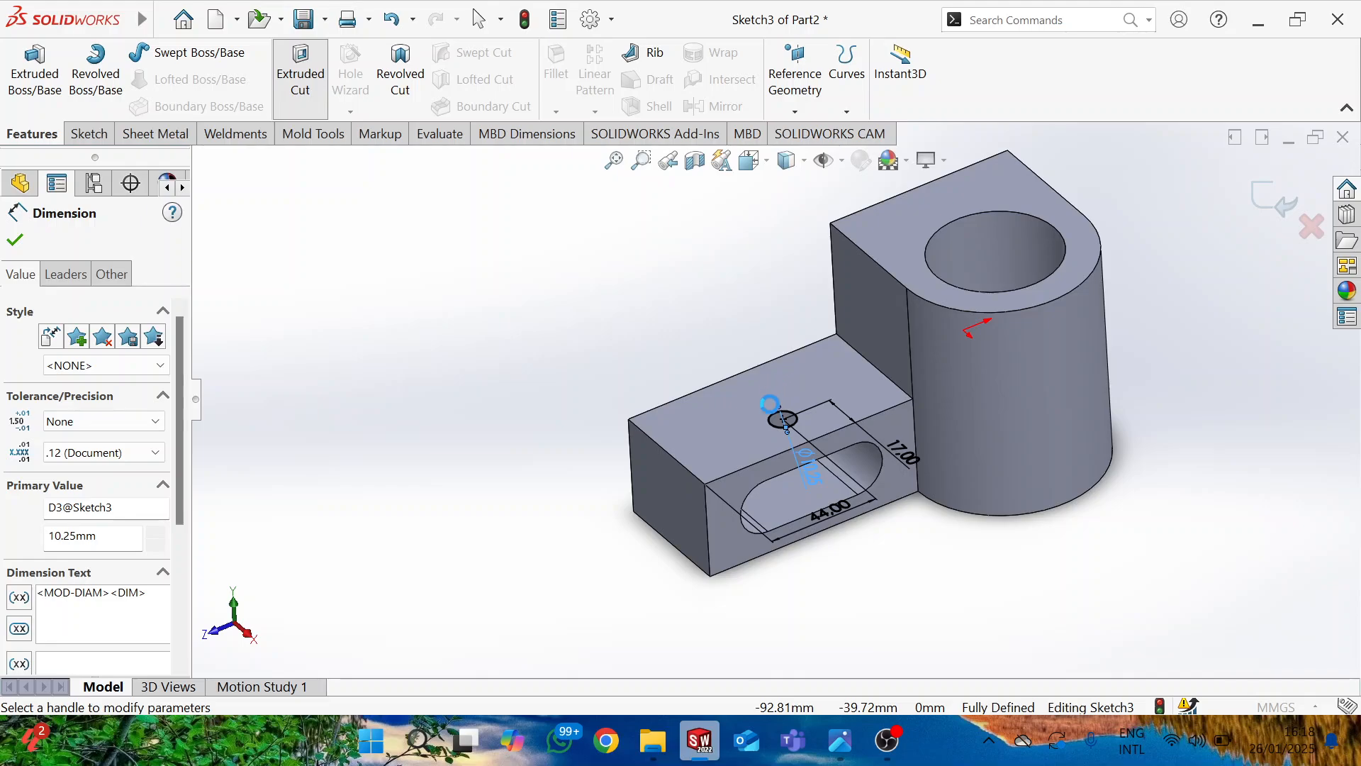
{"action": "left_click", "coordinate": [76, 352]}
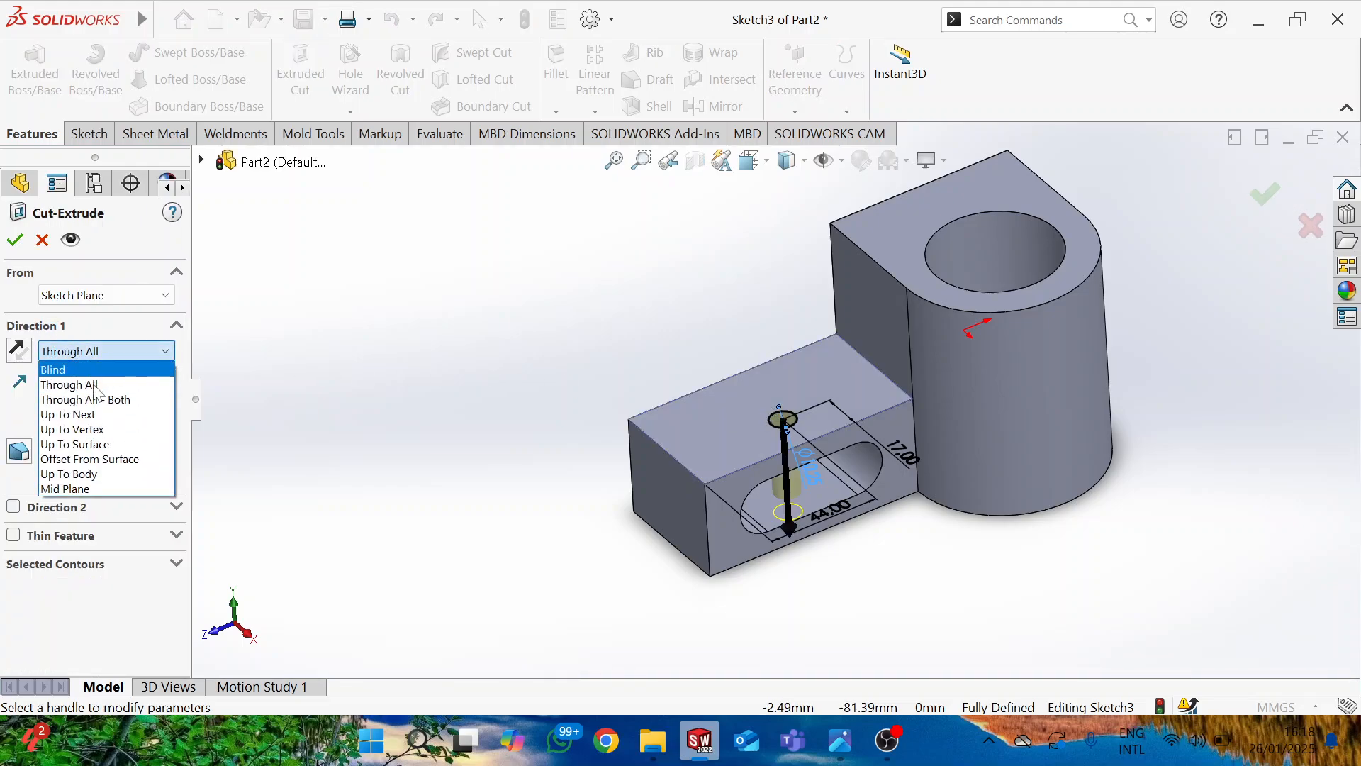
{"action": "left_click", "coordinate": [112, 419]}
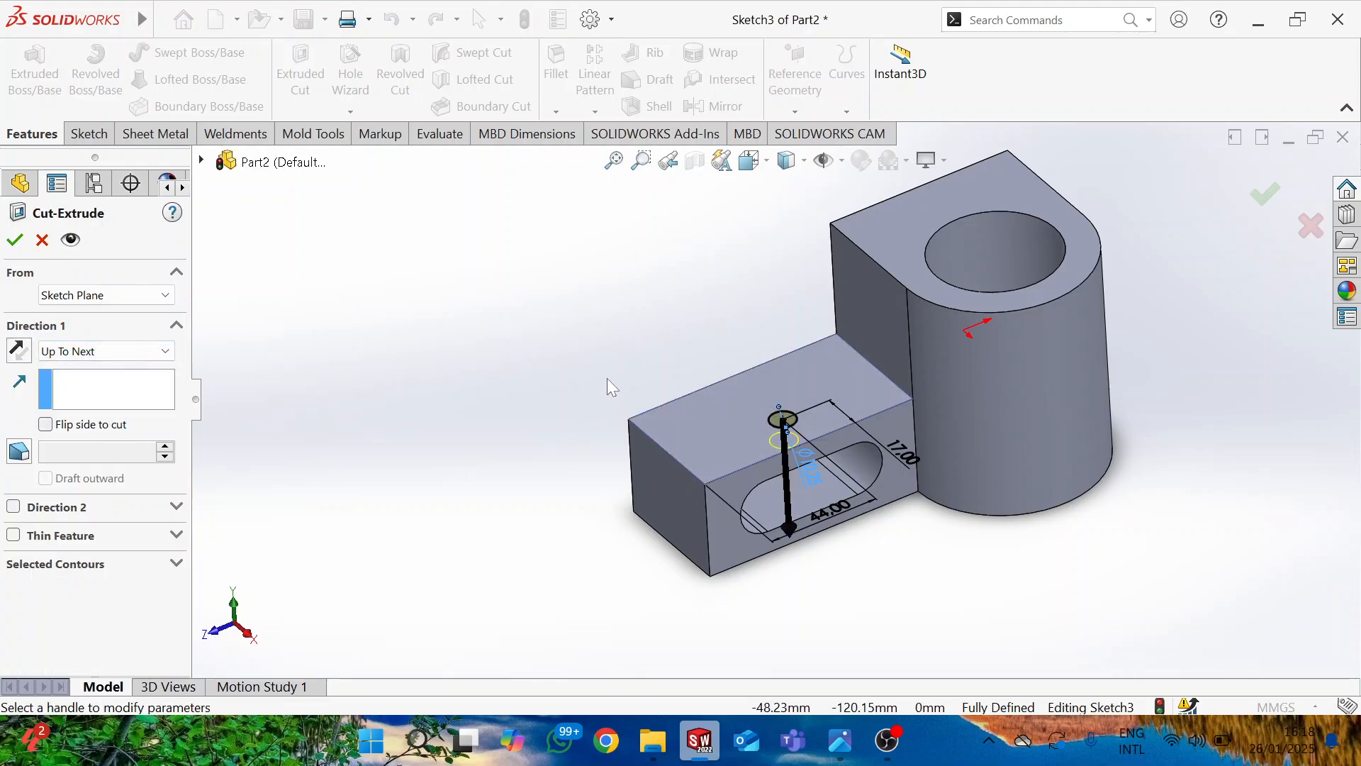
{"action": "middle_click_drag", "start_coordinate": [628, 353], "coordinate": [726, 441]}
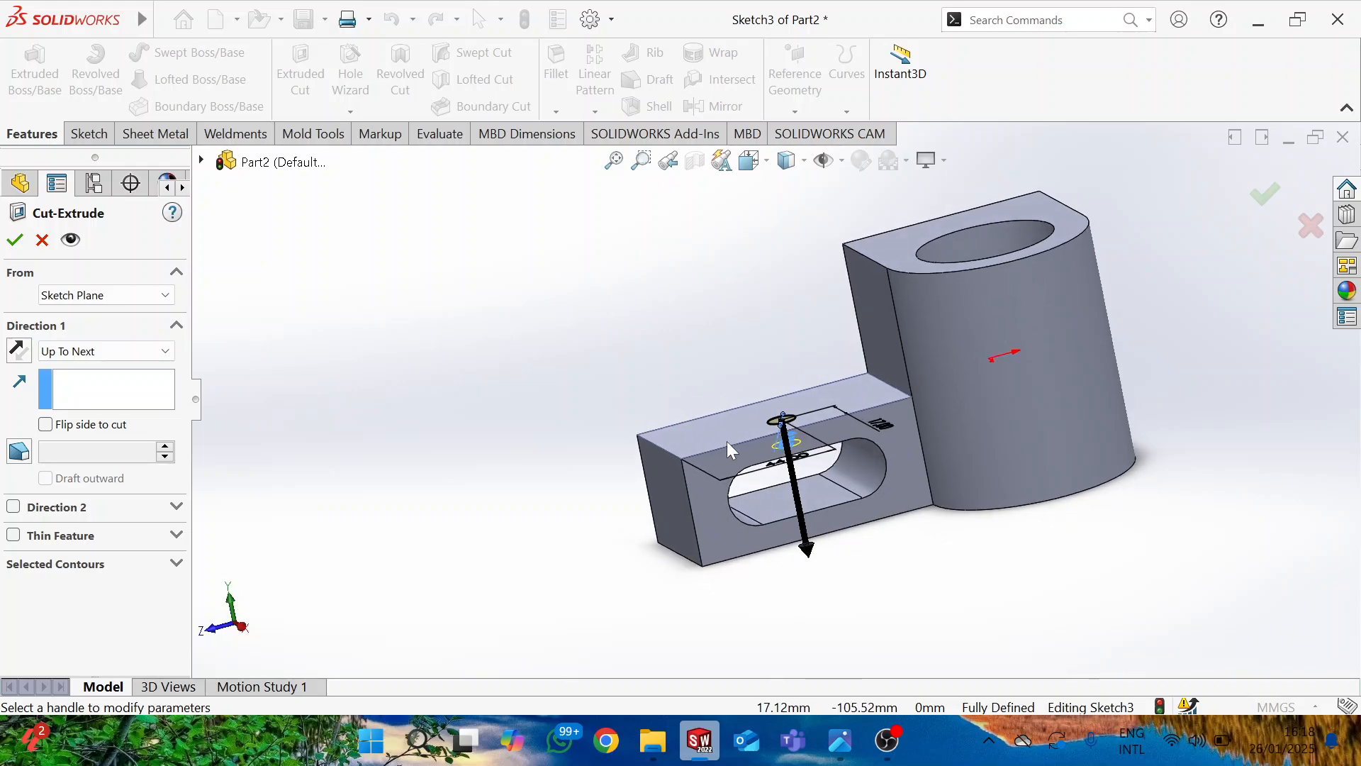
{"action": "scroll", "coordinate": [843, 444], "scroll_direction": "down", "scroll_amount": 5}
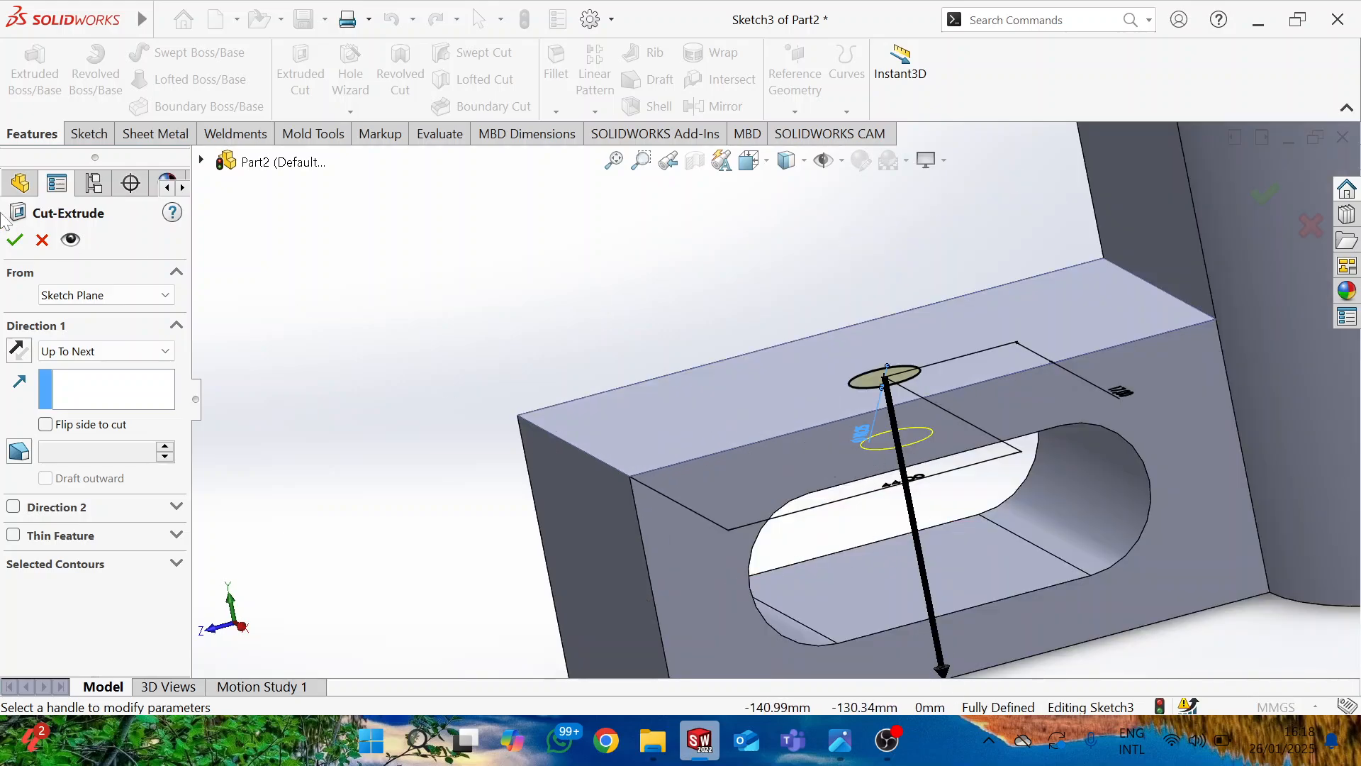
{"action": "left_click", "coordinate": [16, 239]}
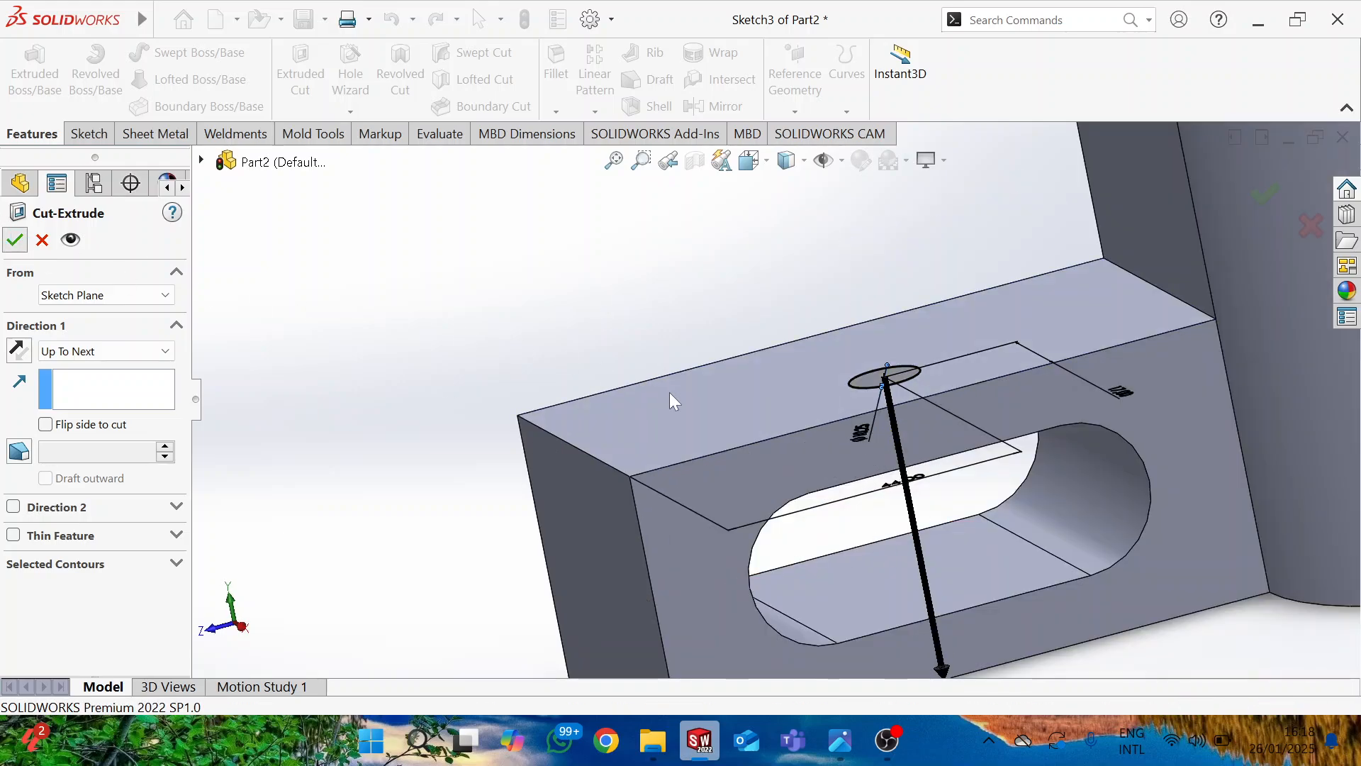
Step: Start a Thread feature on the hole's top edge and set its Metric Tap size to M12x1.75
{"action": "middle_click_drag", "start_coordinate": [803, 322], "coordinate": [819, 424]}
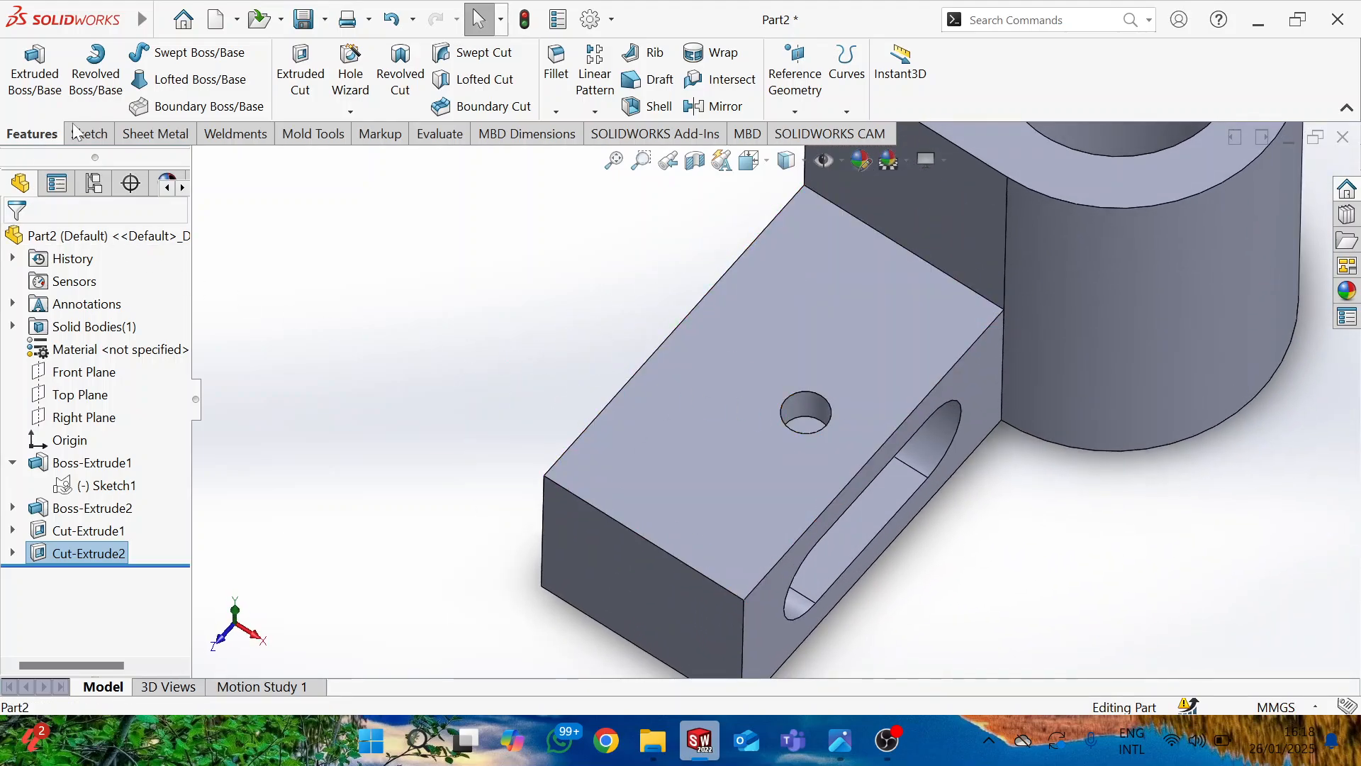
{"action": "left_click", "coordinate": [350, 112]}
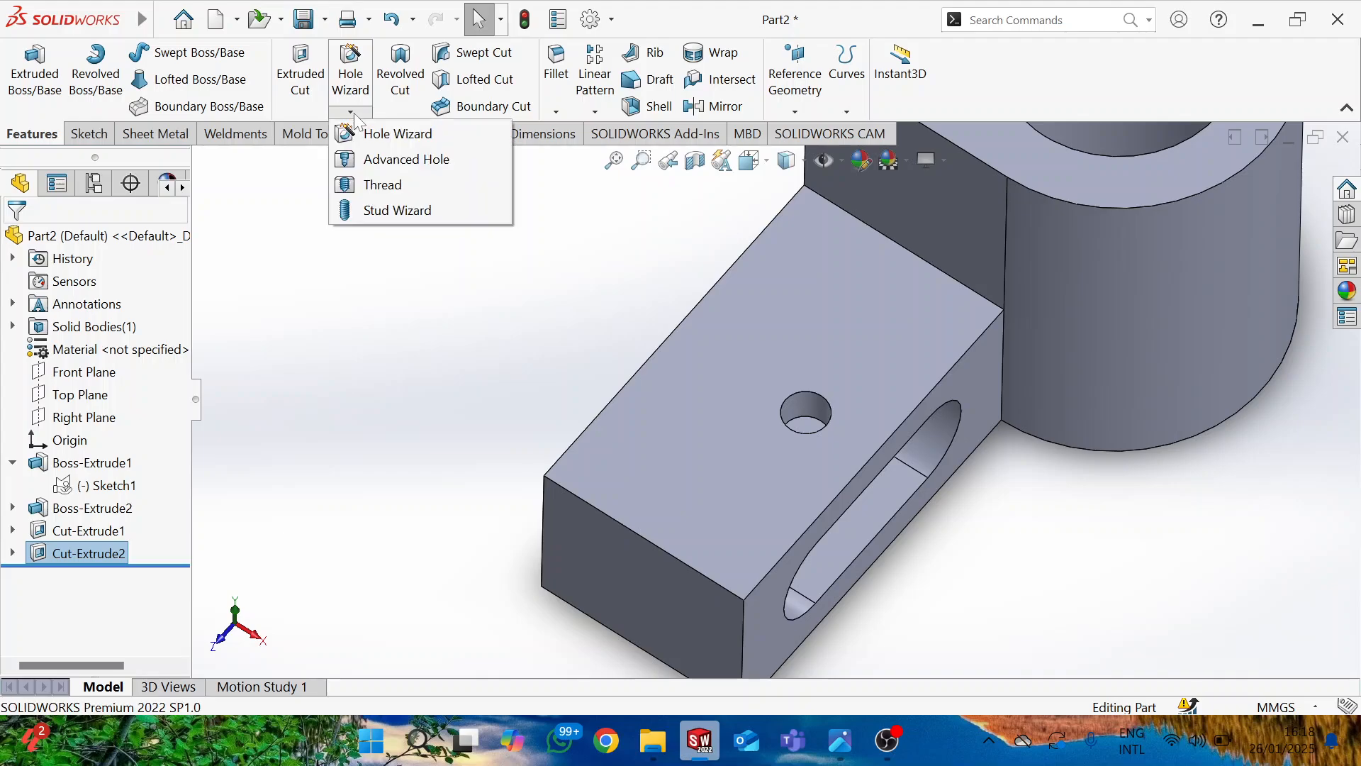
{"action": "left_click", "coordinate": [392, 188]}
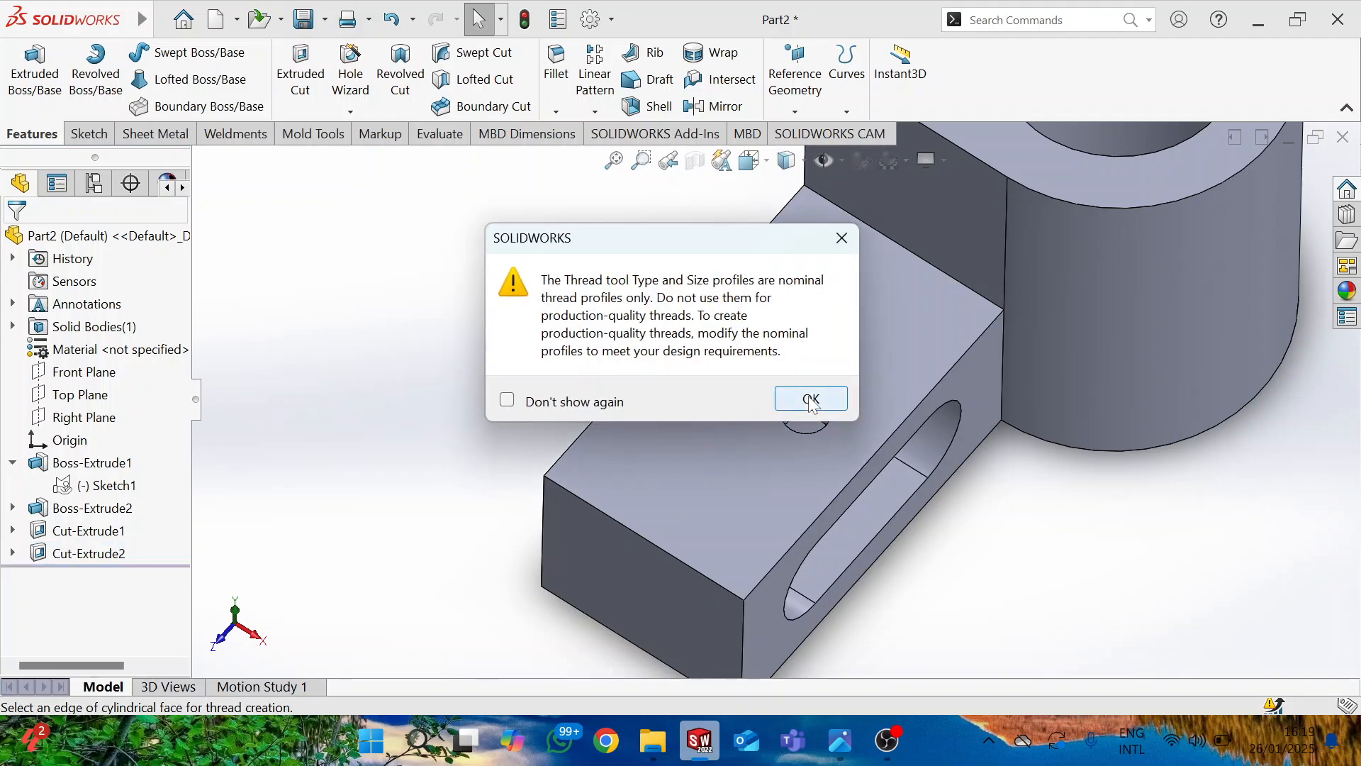
{"action": "left_click", "coordinate": [808, 405]}
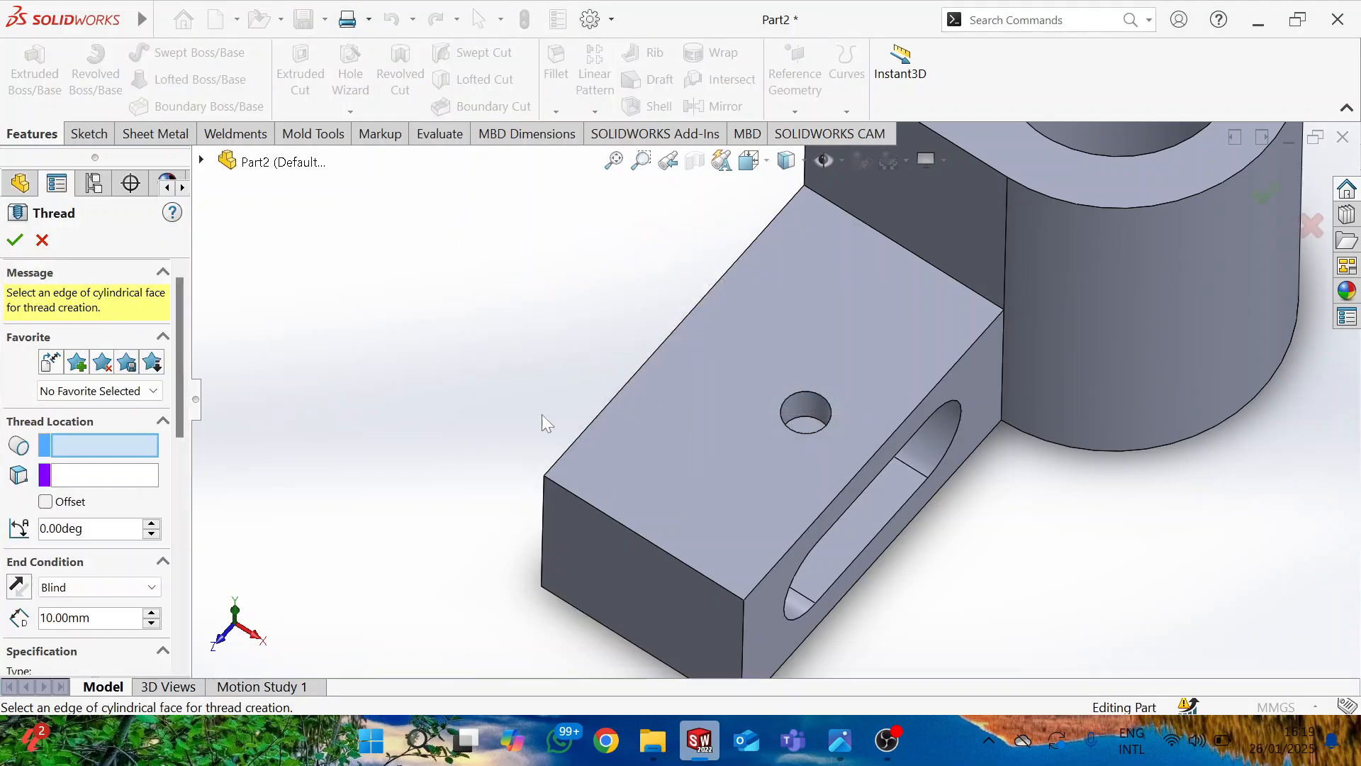
{"action": "left_click", "coordinate": [803, 405]}
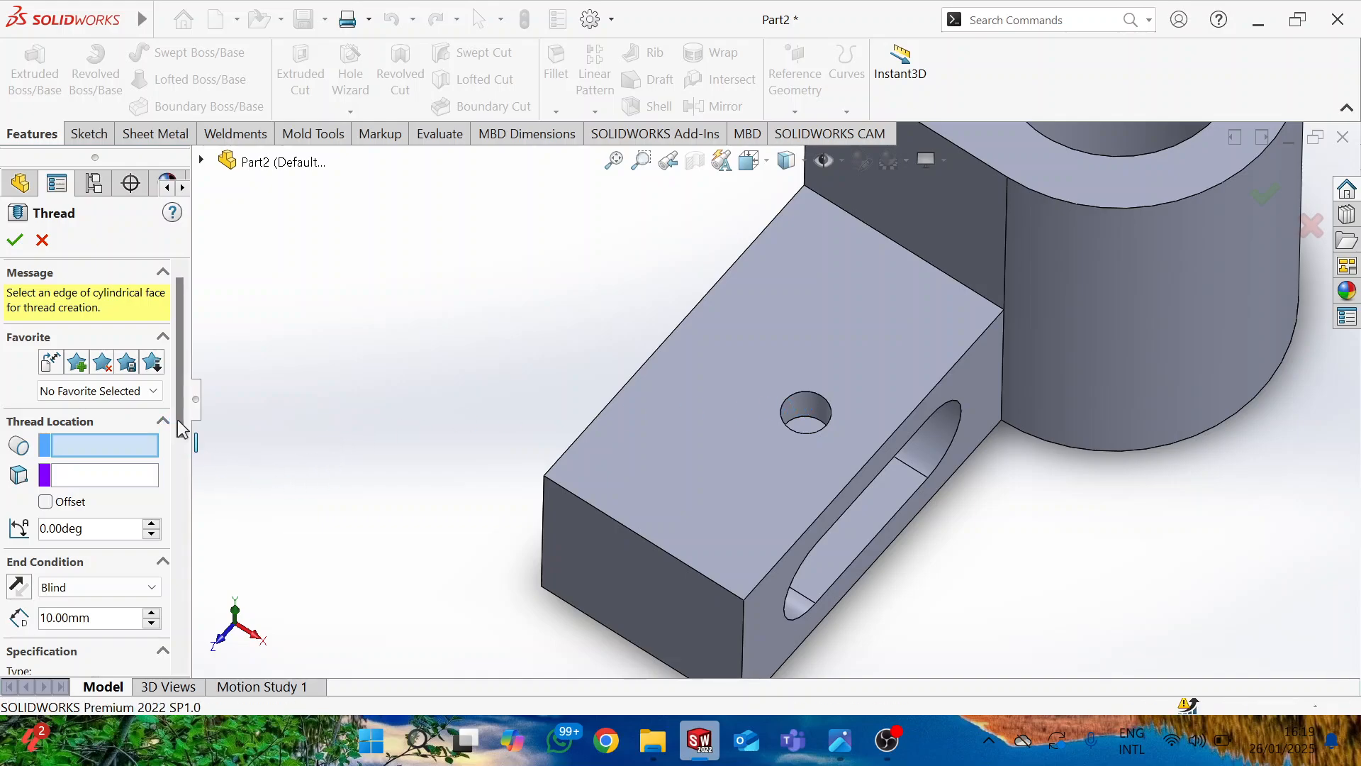
{"action": "left_click_drag", "start_coordinate": [184, 440], "coordinate": [177, 520]}
{"action": "left_click", "coordinate": [89, 461]}
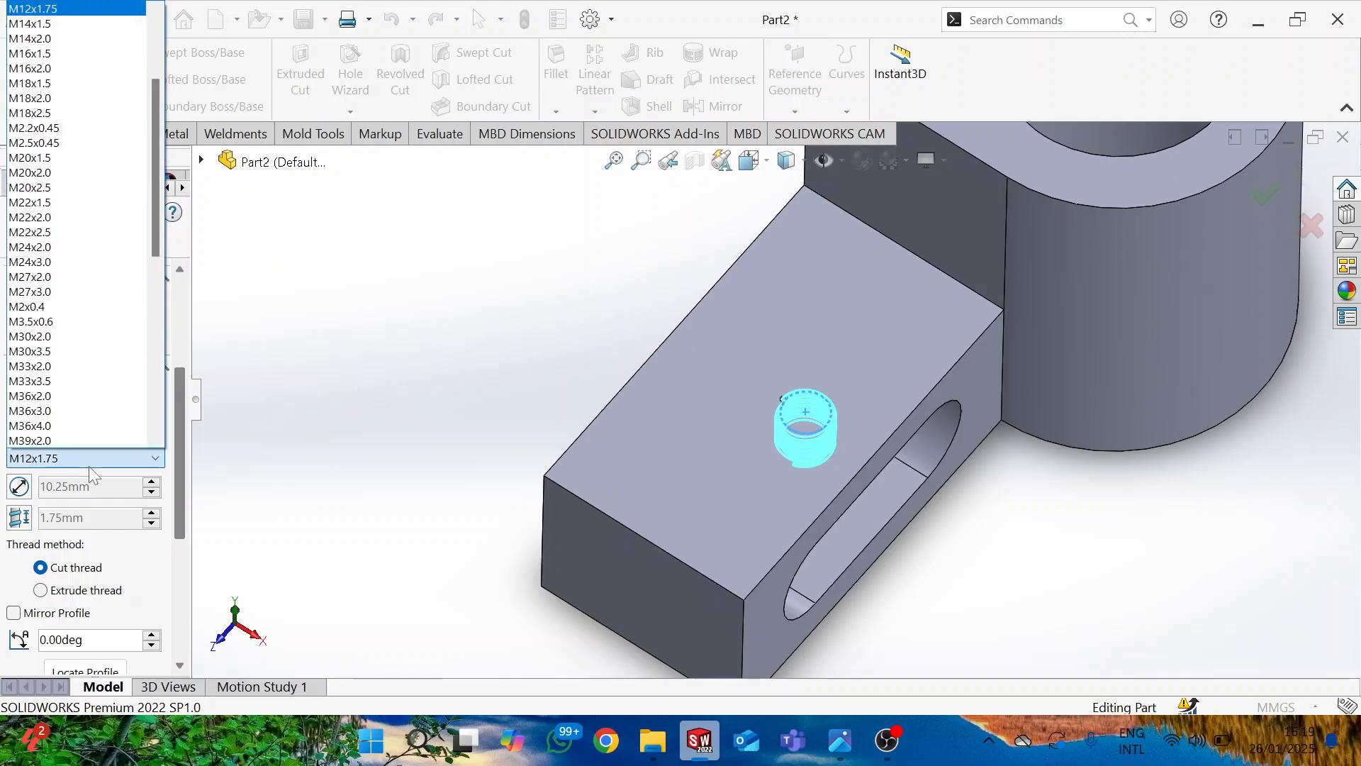
{"action": "scroll", "coordinate": [96, 156], "scroll_direction": "up", "scroll_amount": 4}
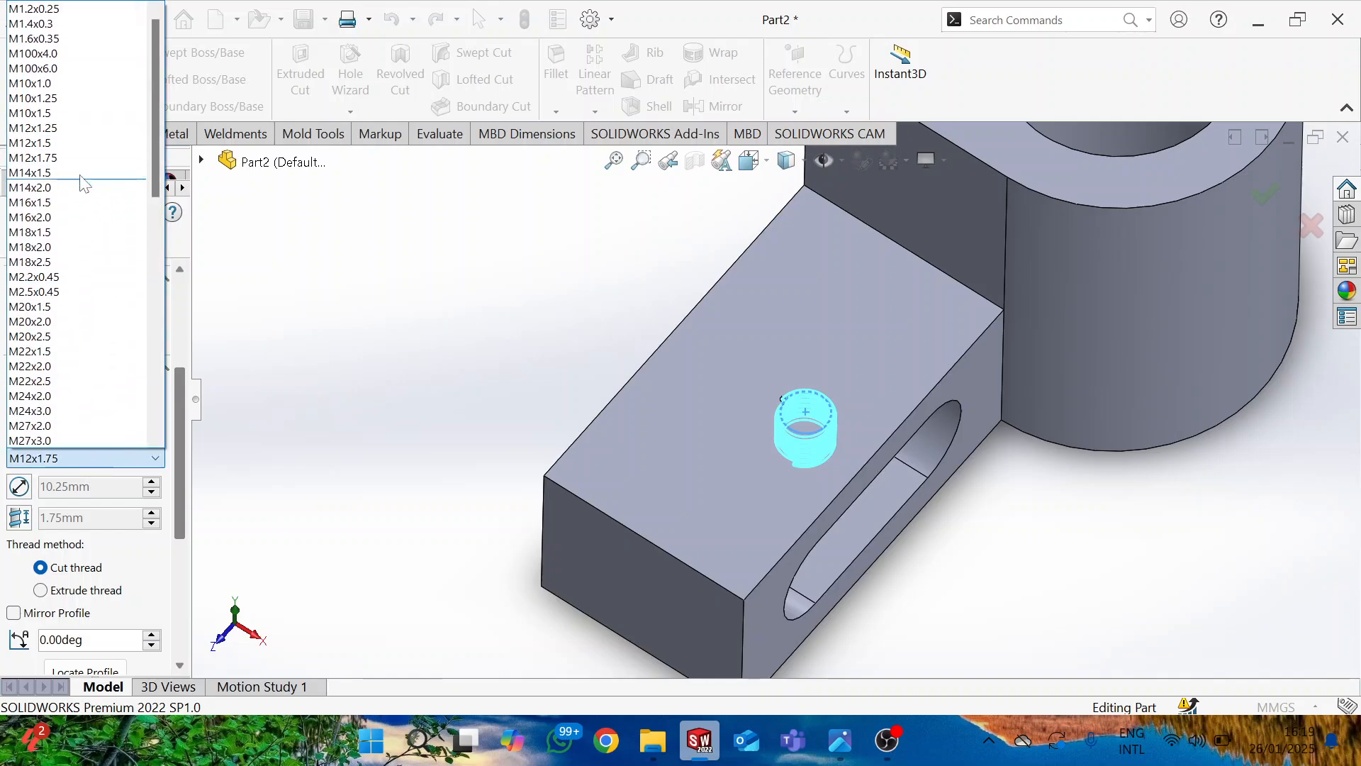
{"action": "left_click", "coordinate": [70, 157]}
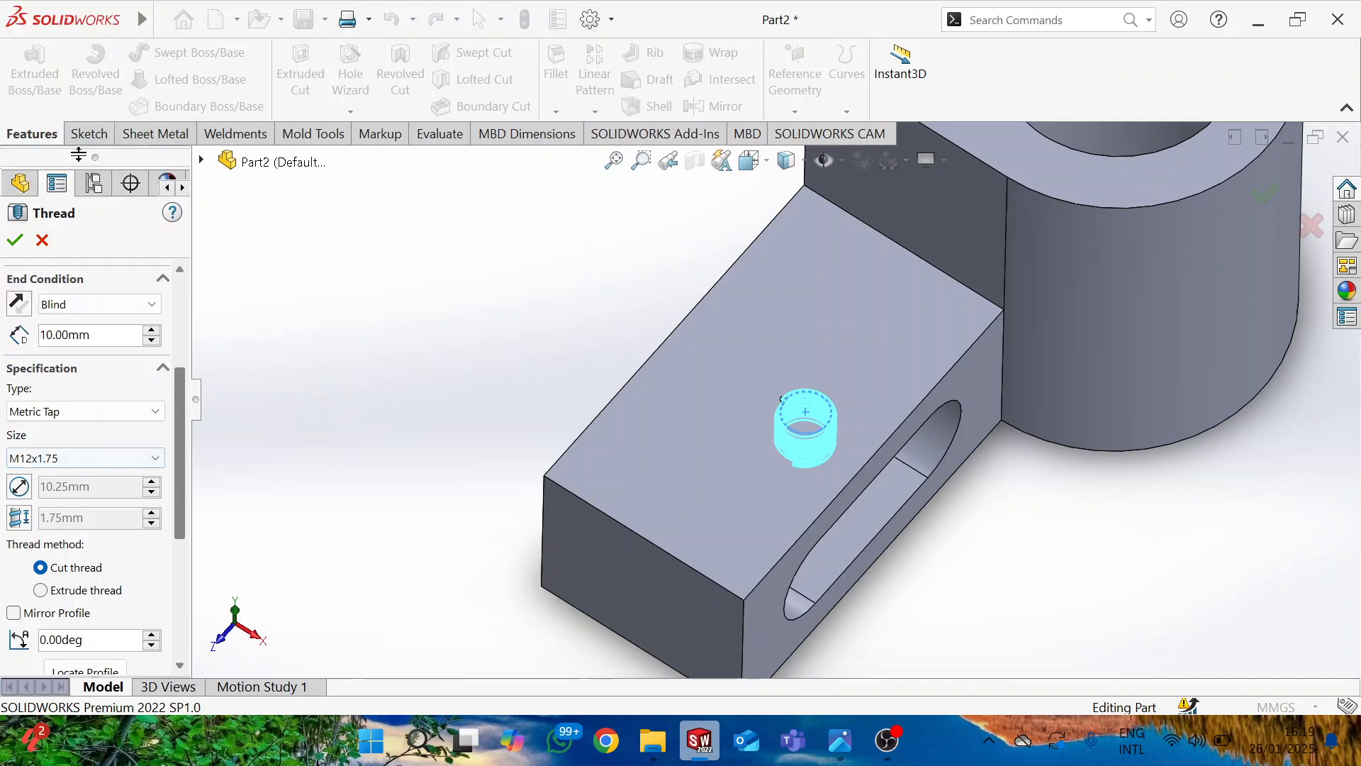
Step: Offset the thread's start by 1 mm, reversed so it begins above the block's top face, and create the cut thread
{"action": "middle_click_drag", "start_coordinate": [646, 369], "coordinate": [620, 347]}
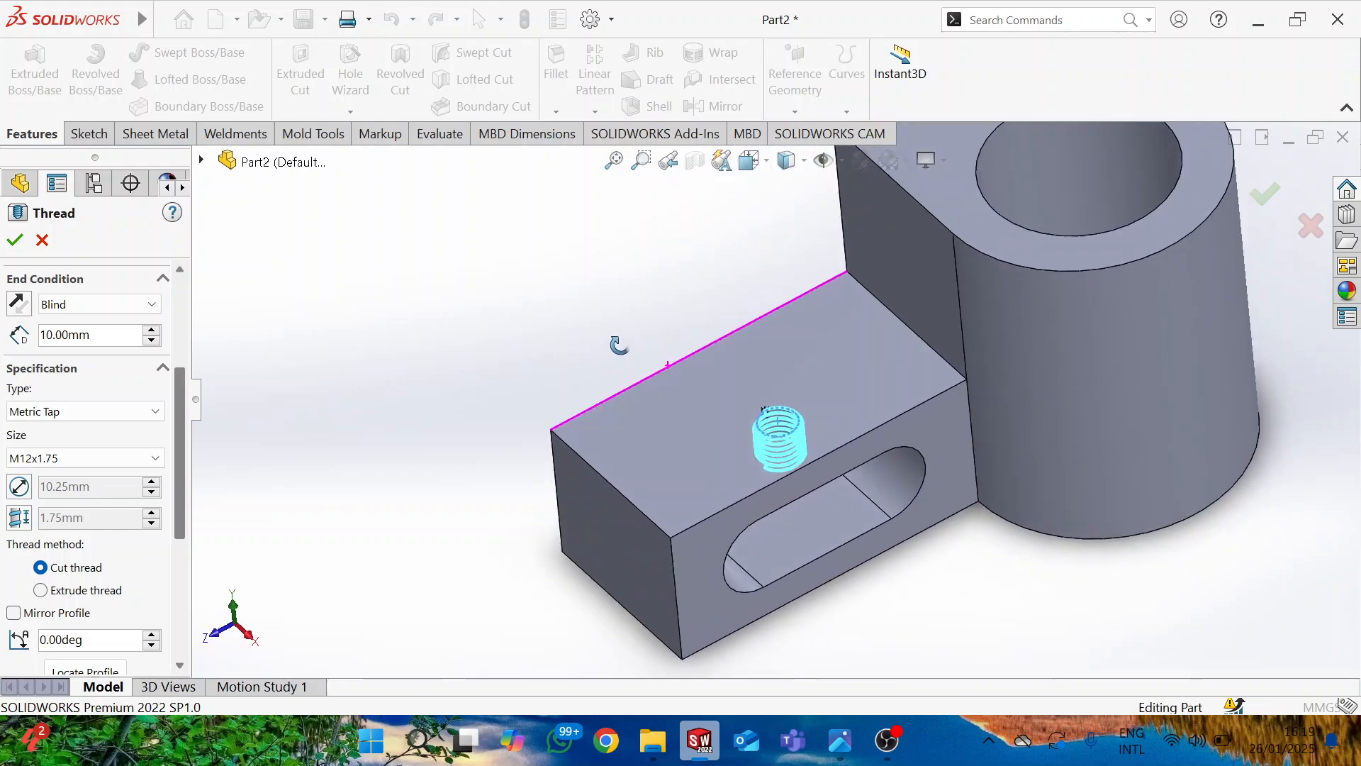
{"action": "scroll", "coordinate": [785, 419], "scroll_direction": "down", "scroll_amount": 4}
{"action": "scroll", "coordinate": [738, 375], "scroll_direction": "down", "scroll_amount": 4}
{"action": "scroll", "coordinate": [706, 394], "scroll_direction": "up", "scroll_amount": 2}
{"action": "middle_click_drag", "start_coordinate": [706, 391], "coordinate": [693, 350]}
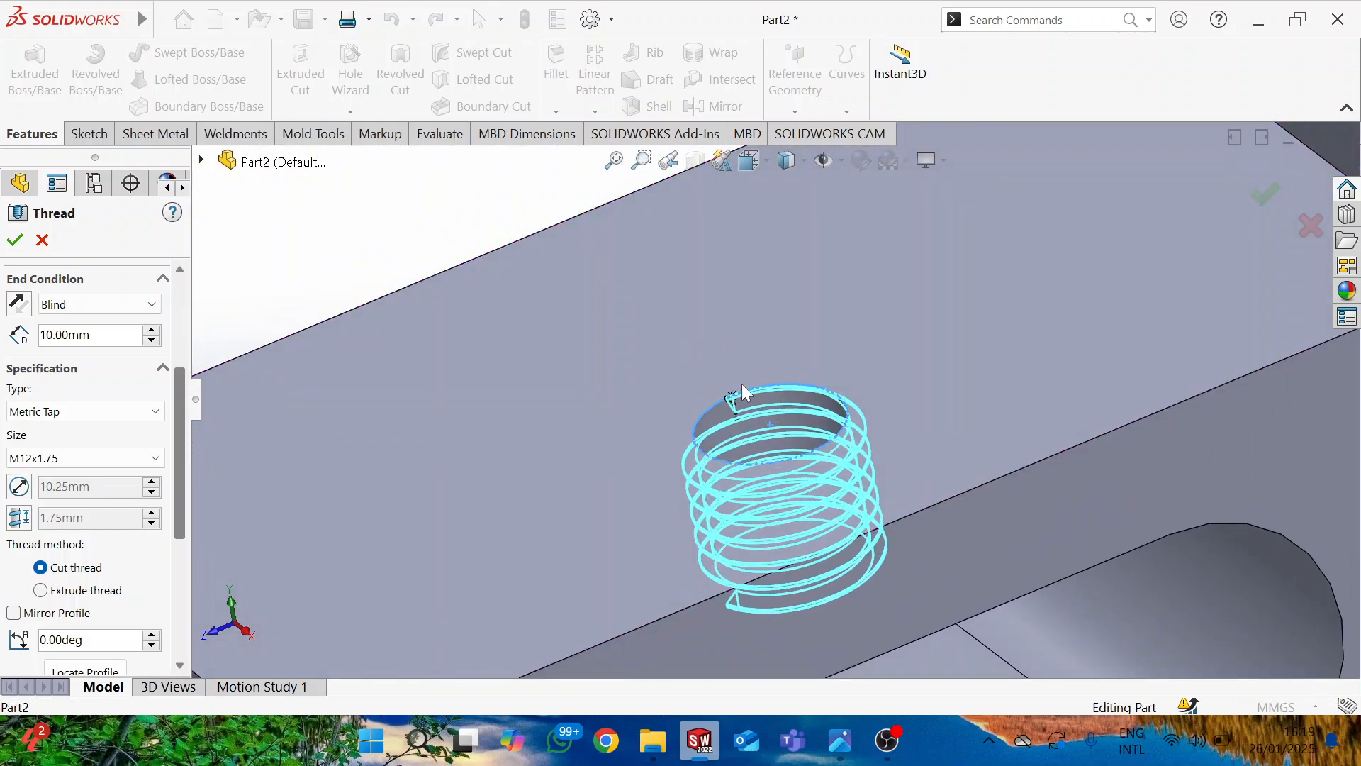
{"action": "scroll", "coordinate": [742, 385], "scroll_direction": "down", "scroll_amount": 3}
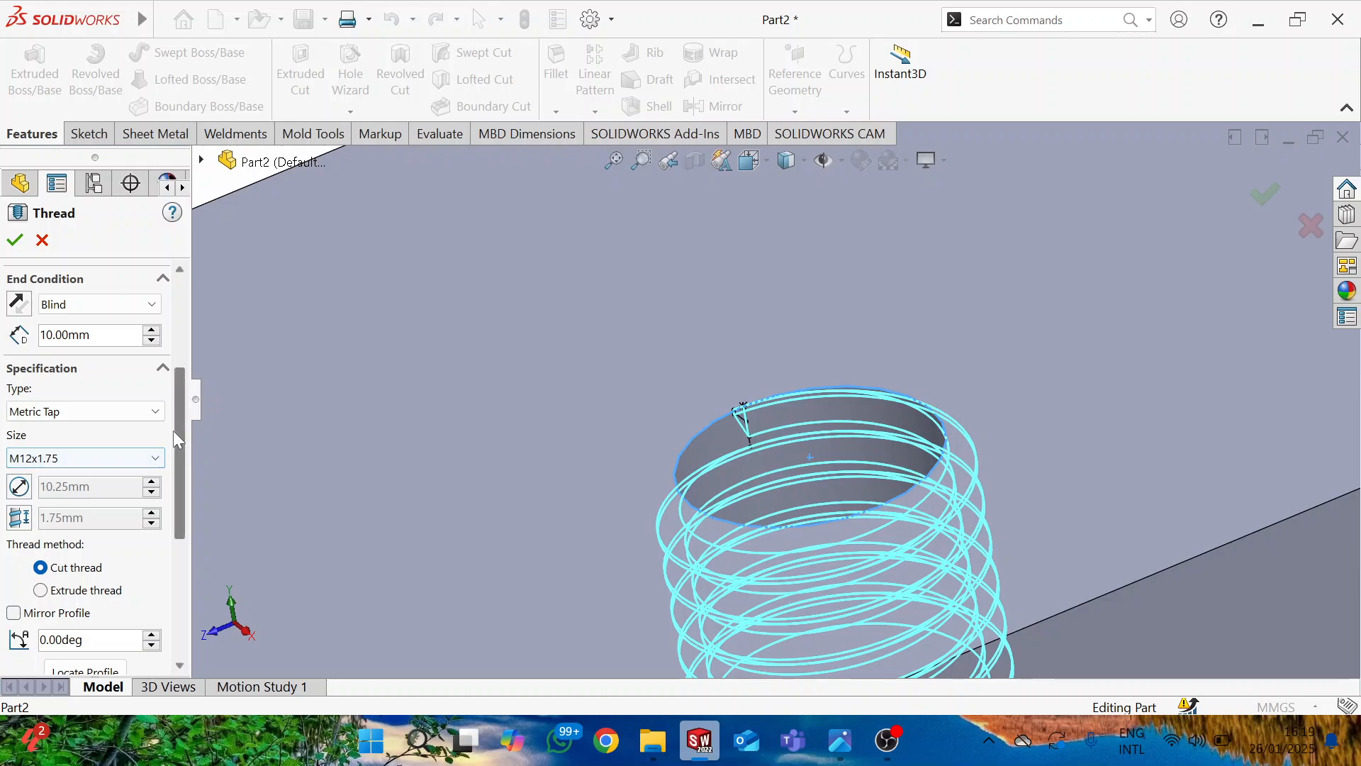
{"action": "scroll", "coordinate": [173, 431], "scroll_direction": "up", "scroll_amount": 3}
{"action": "scroll", "coordinate": [173, 388], "scroll_direction": "up", "scroll_amount": 1}
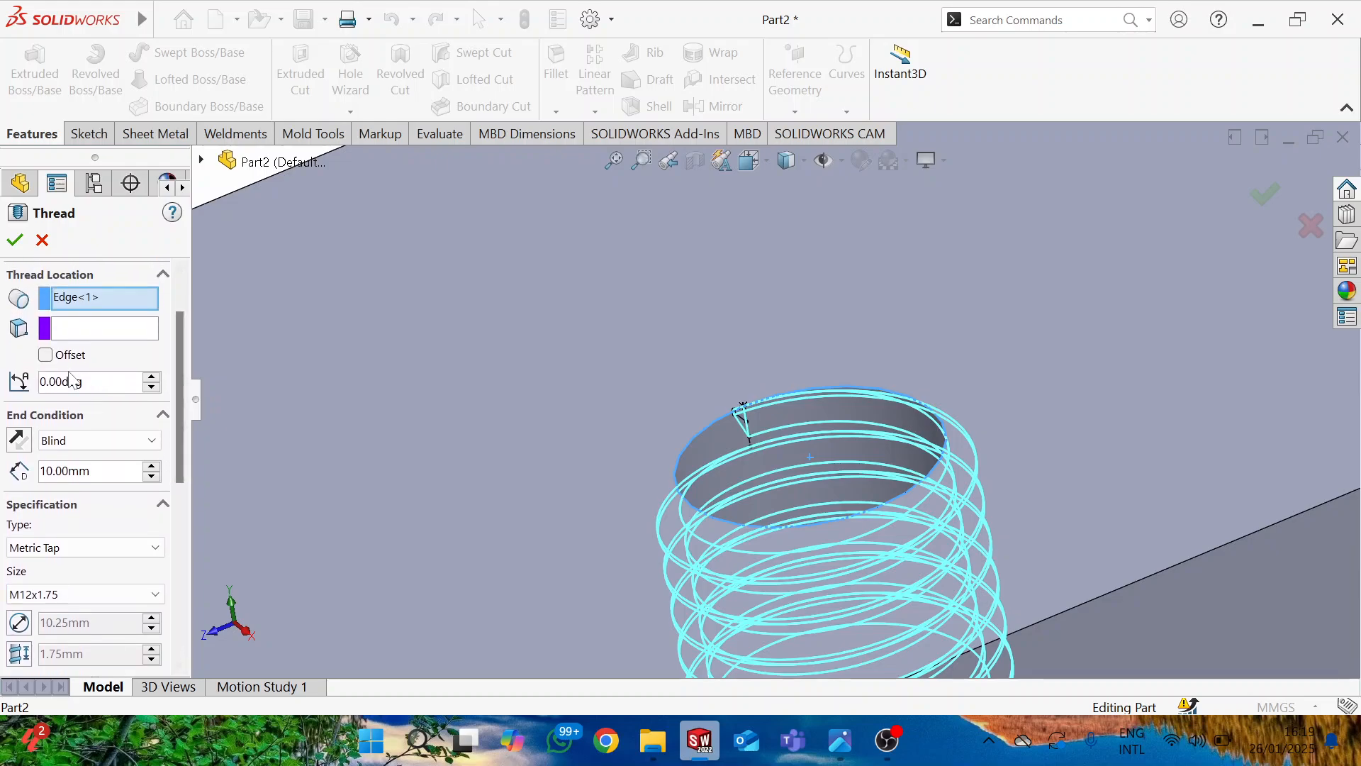
{"action": "left_click", "coordinate": [47, 354]}
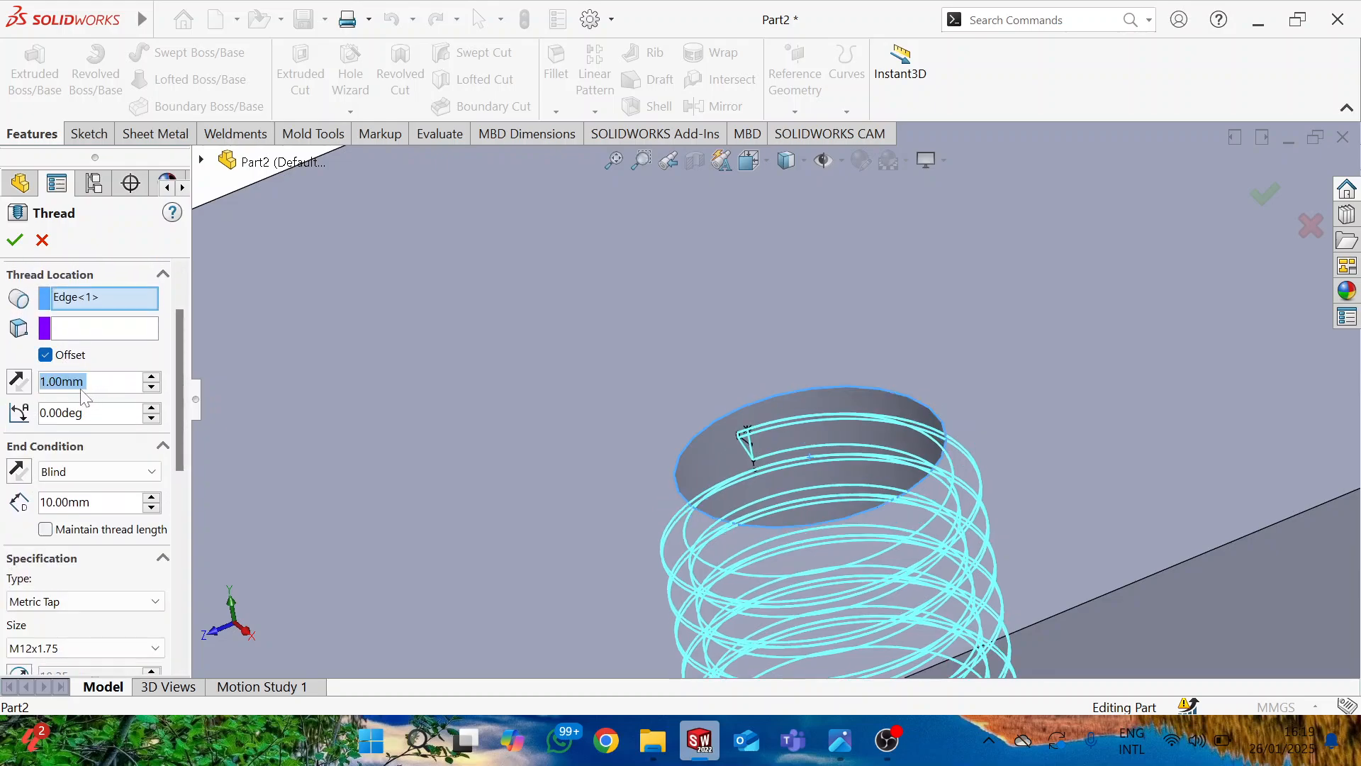
{"action": "left_click", "coordinate": [26, 384]}
{"action": "scroll", "coordinate": [764, 431], "scroll_direction": "down", "scroll_amount": 3}
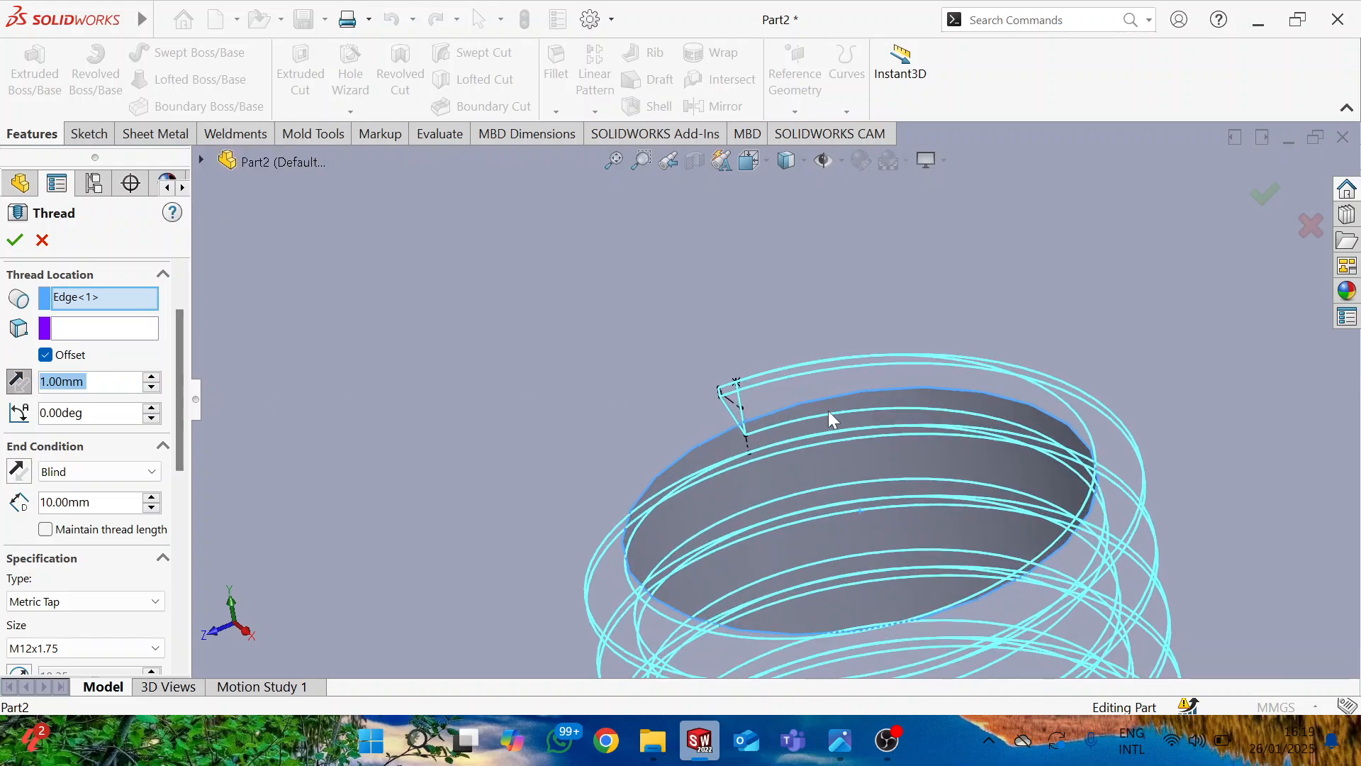
{"action": "scroll", "coordinate": [764, 525], "scroll_direction": "up", "scroll_amount": 10}
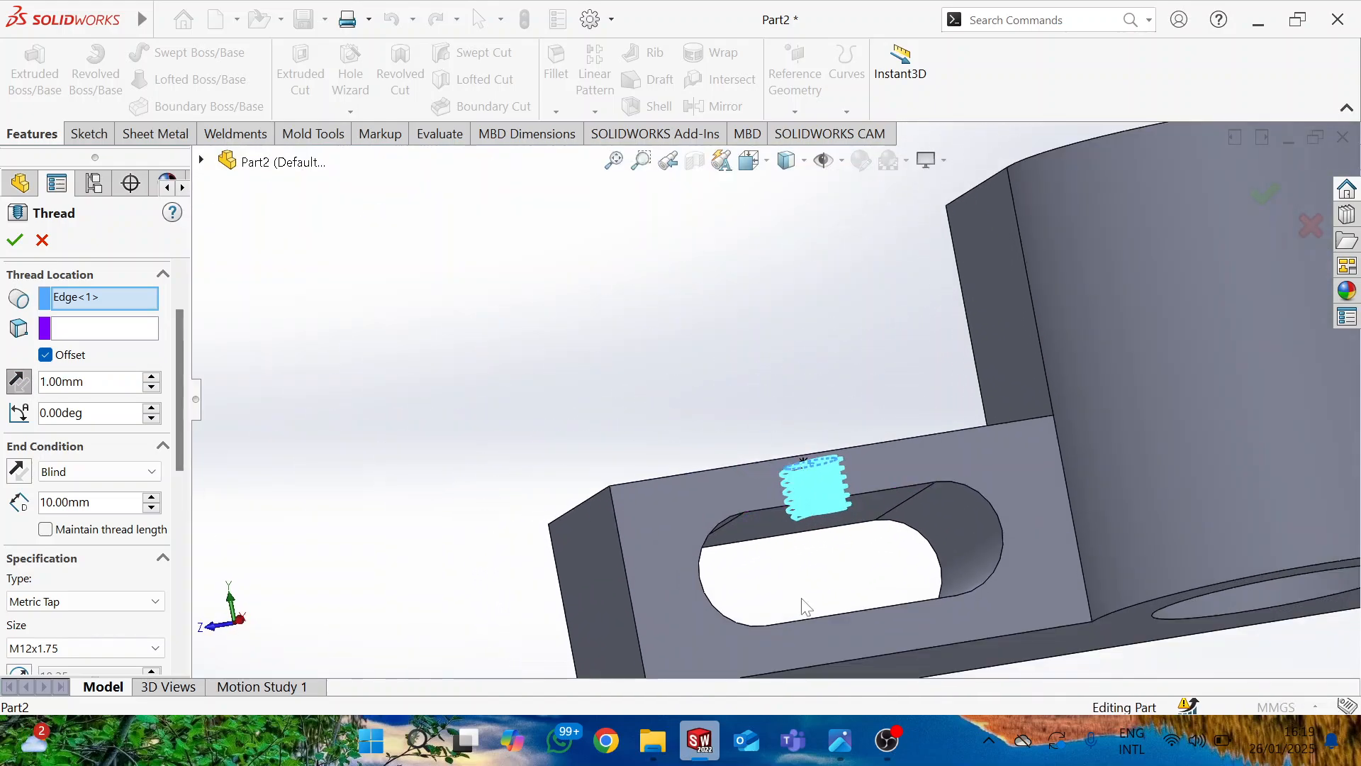
{"action": "middle_click_drag", "start_coordinate": [806, 607], "coordinate": [823, 523]}
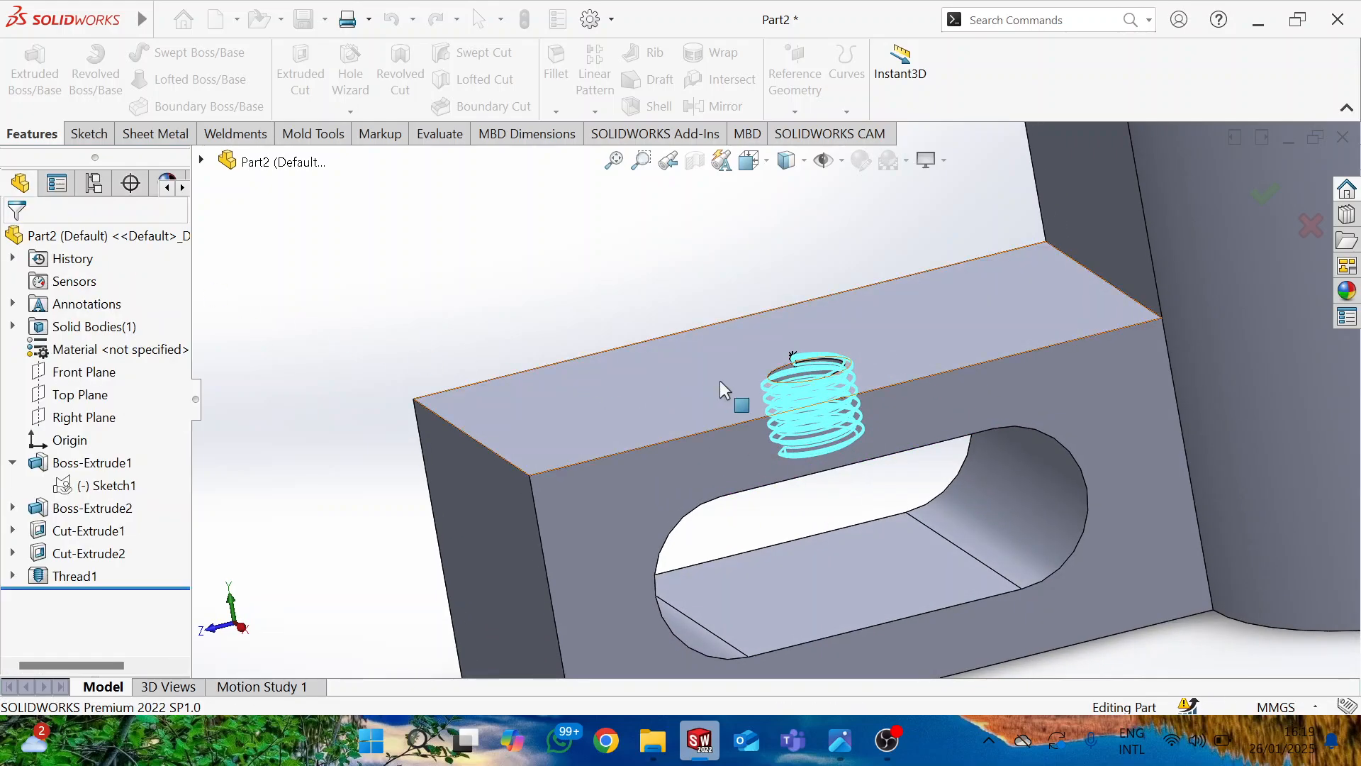
Step: Examine the thread in the block's hole from several angles and consult the CS BRACKET drawing
{"action": "scroll", "coordinate": [808, 389], "scroll_direction": "down", "scroll_amount": 3}
{"action": "scroll", "coordinate": [808, 388], "scroll_direction": "down", "scroll_amount": 5}
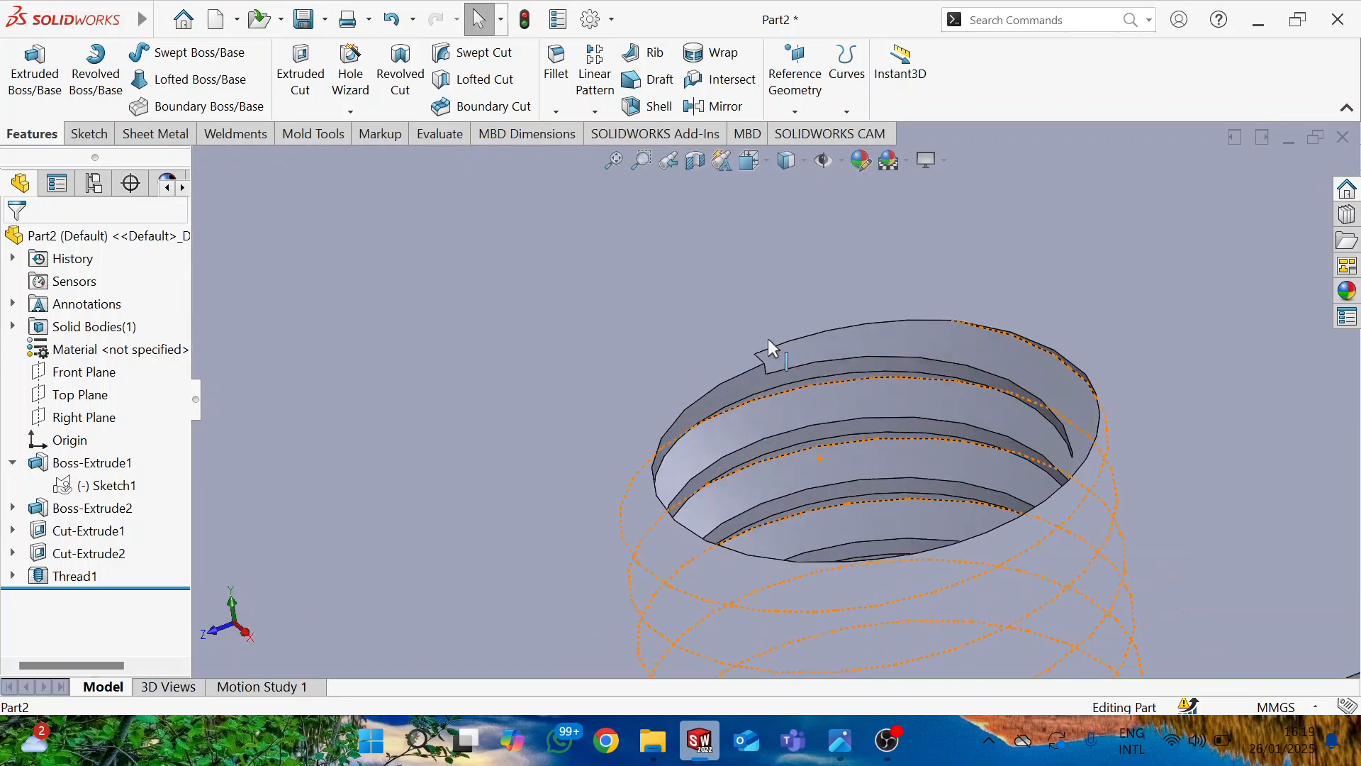
{"action": "scroll", "coordinate": [745, 427], "scroll_direction": "up", "scroll_amount": 7}
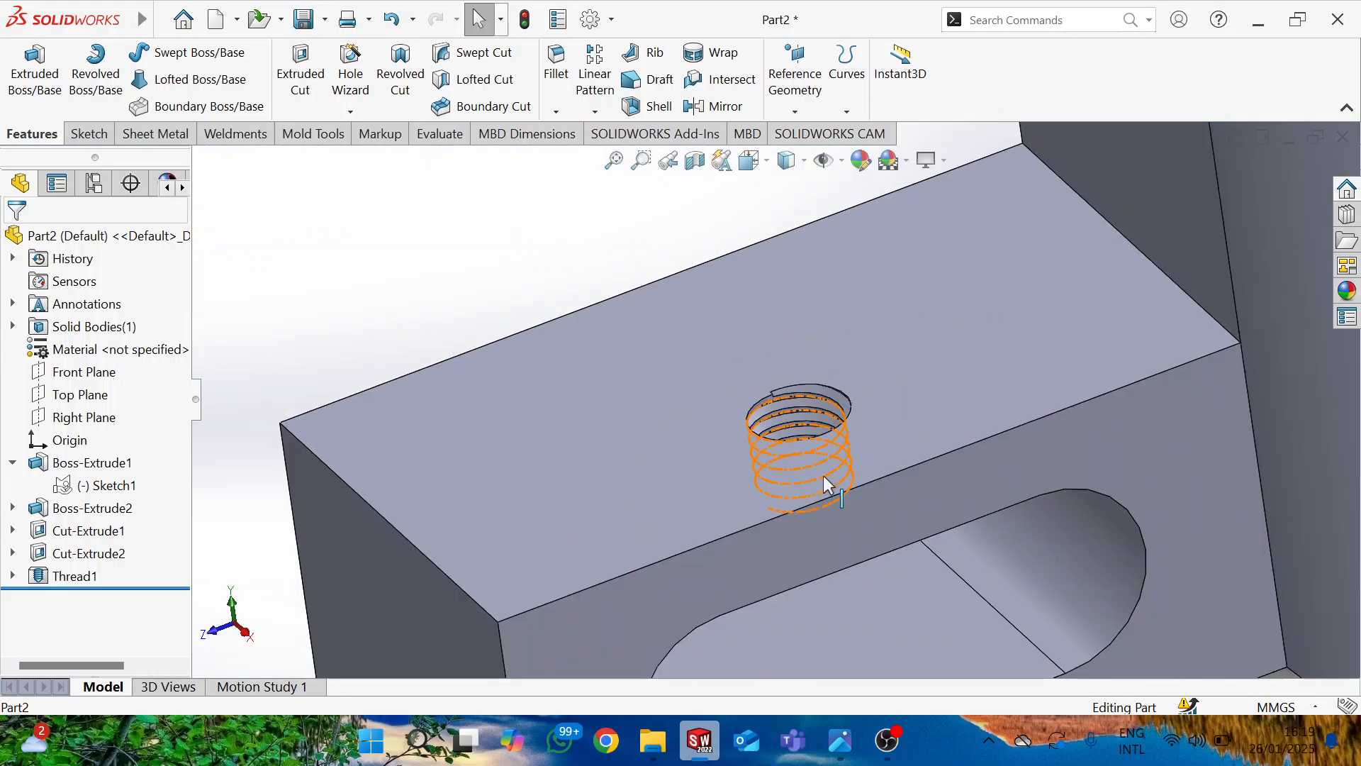
{"action": "middle_click_drag", "start_coordinate": [823, 480], "coordinate": [799, 364]}
{"action": "scroll", "coordinate": [803, 526], "scroll_direction": "down", "scroll_amount": 6}
{"action": "middle_click_drag", "start_coordinate": [830, 424], "coordinate": [801, 358]}
{"action": "scroll", "coordinate": [796, 427], "scroll_direction": "up", "scroll_amount": 7}
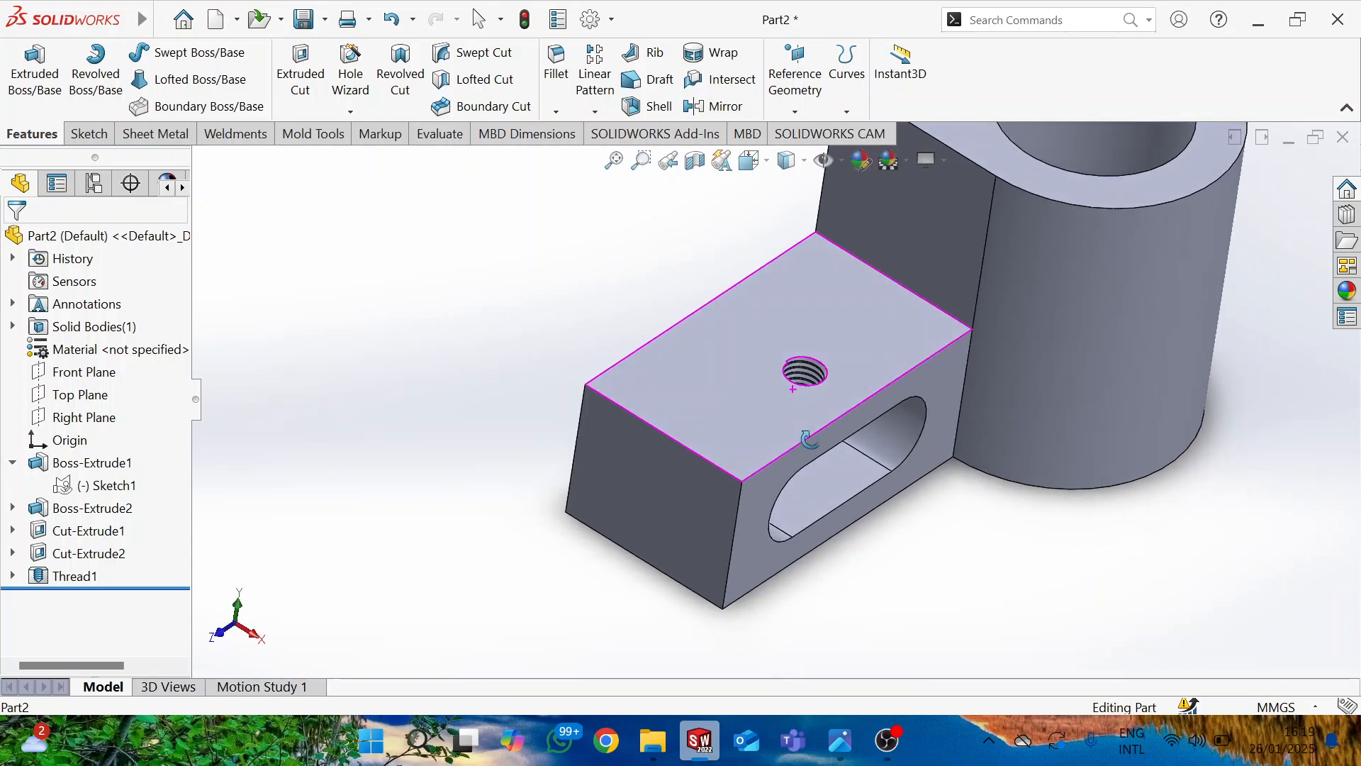
{"action": "key", "text": "alt+Tab"}
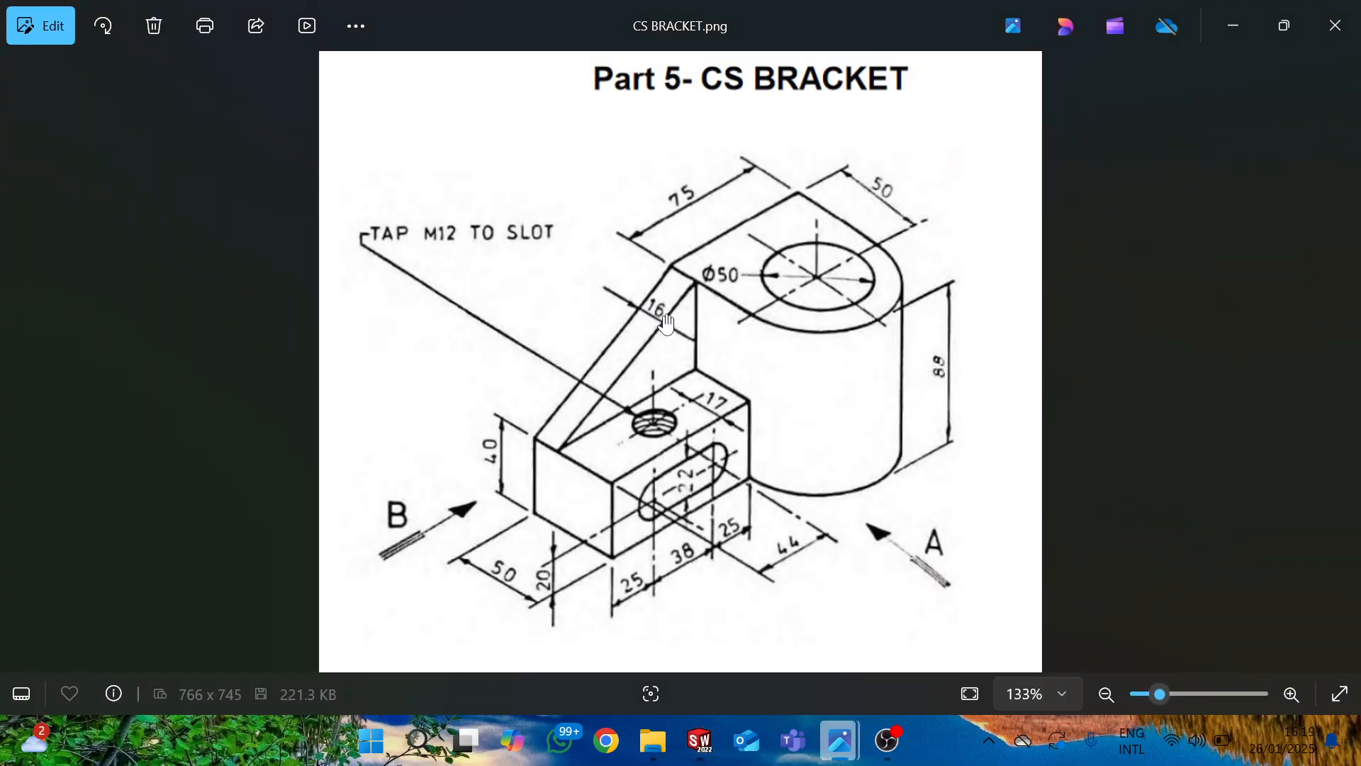
Step: Switch back to SOLIDWORKS and start a sketch on the bracket's large flat side face containing the slot
{"action": "key", "text": "alt+Tab"}
{"action": "middle_click_drag", "start_coordinate": [720, 342], "coordinate": [753, 443]}
{"action": "scroll", "coordinate": [761, 397], "scroll_direction": "up", "scroll_amount": 6}
{"action": "scroll", "coordinate": [761, 329], "scroll_direction": "down", "scroll_amount": 5}
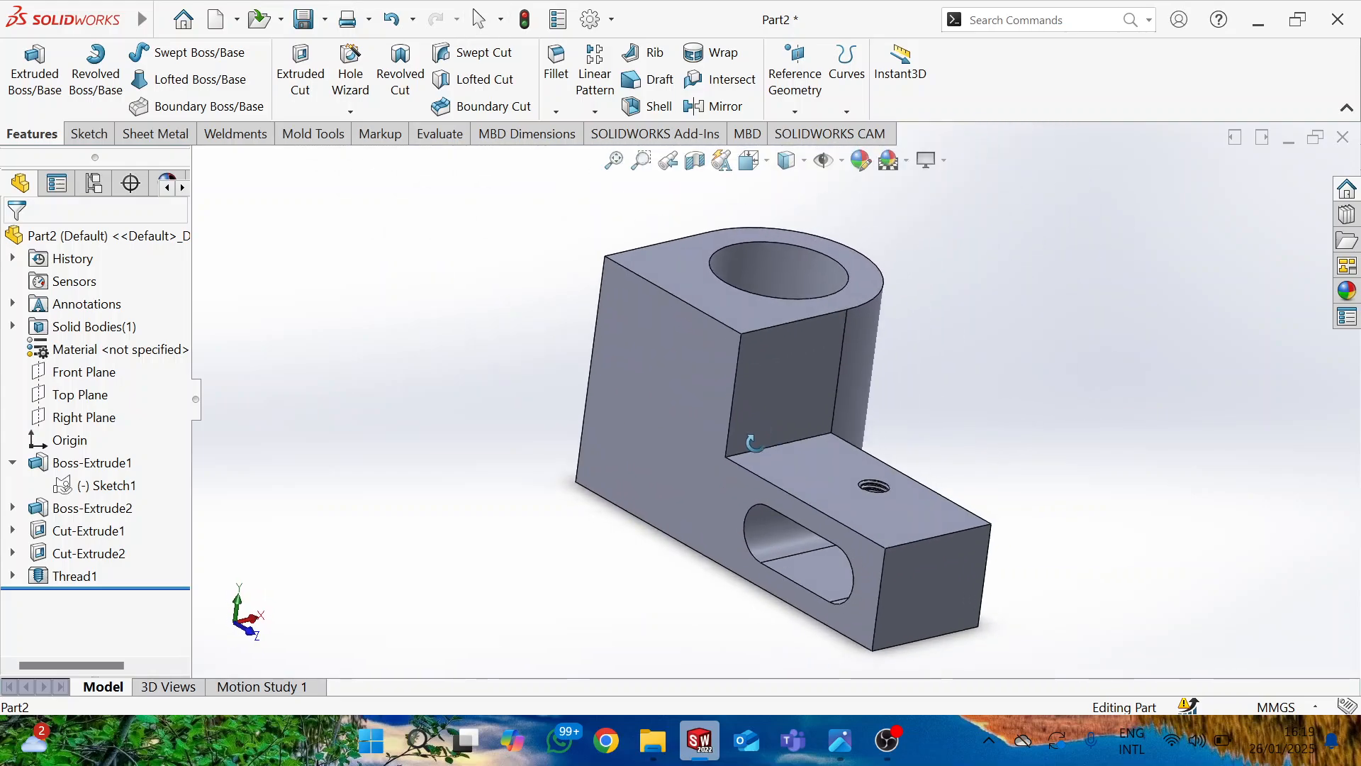
{"action": "left_click", "coordinate": [709, 441]}
{"action": "right_click", "coordinate": [709, 440]}
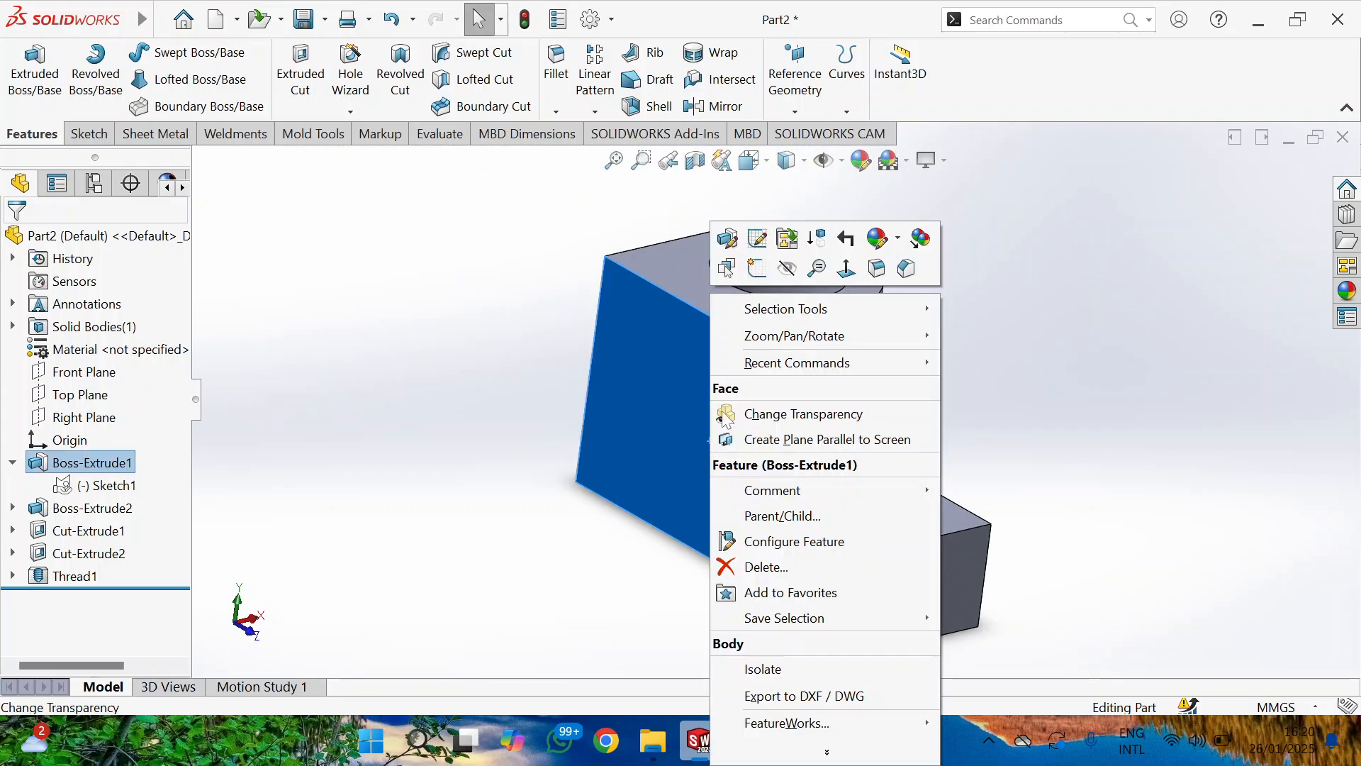
{"action": "left_click", "coordinate": [753, 270]}
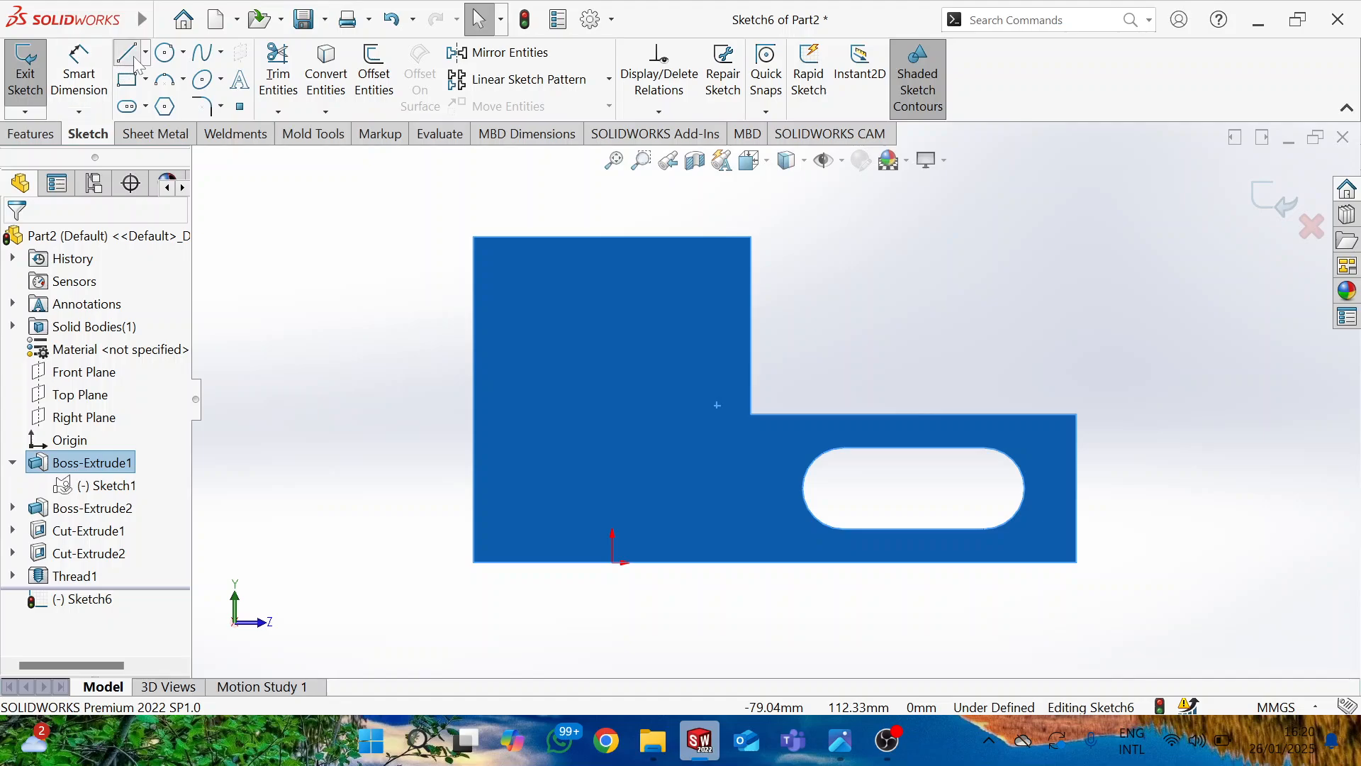
Step: Sketch a sloping line from the body's top front corner to the outer top corner of the block
{"action": "key", "text": "l"}
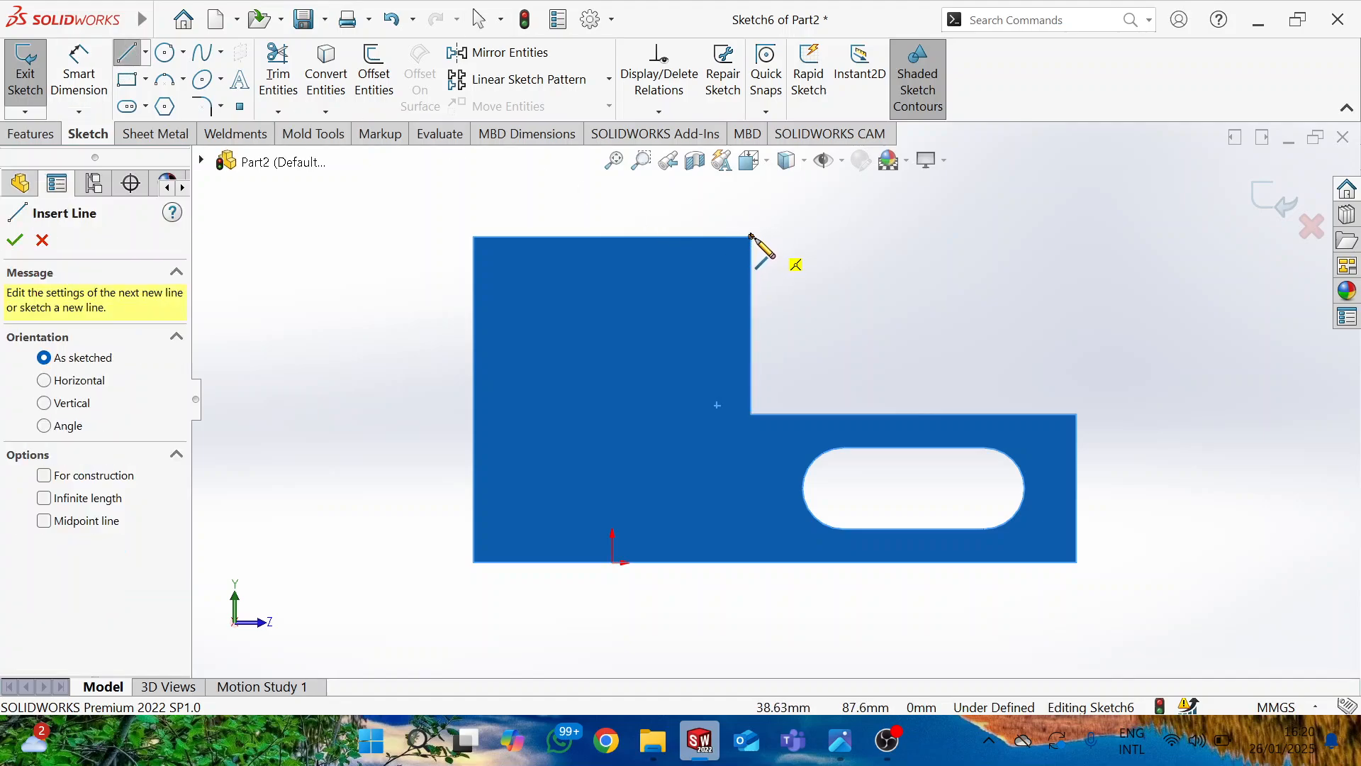
{"action": "left_click", "coordinate": [751, 236]}
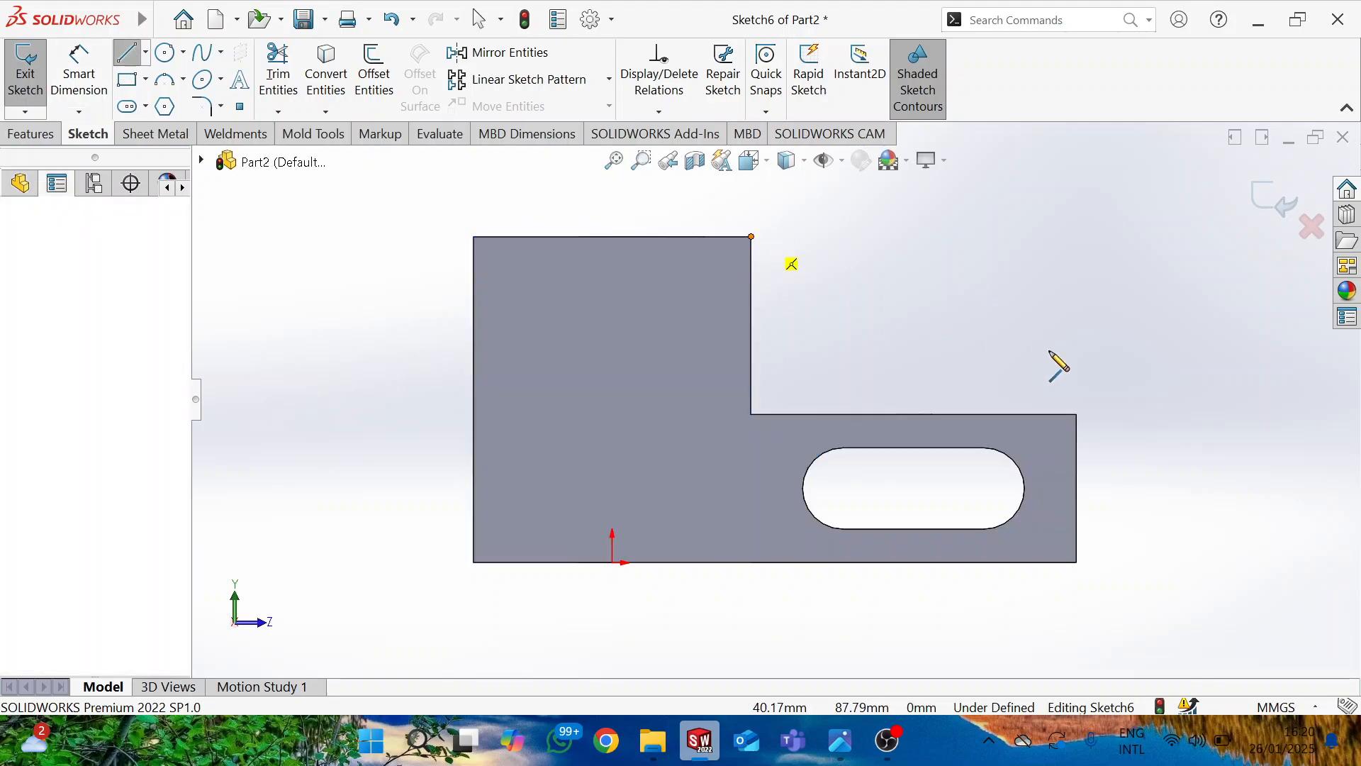
{"action": "left_click", "coordinate": [1076, 414]}
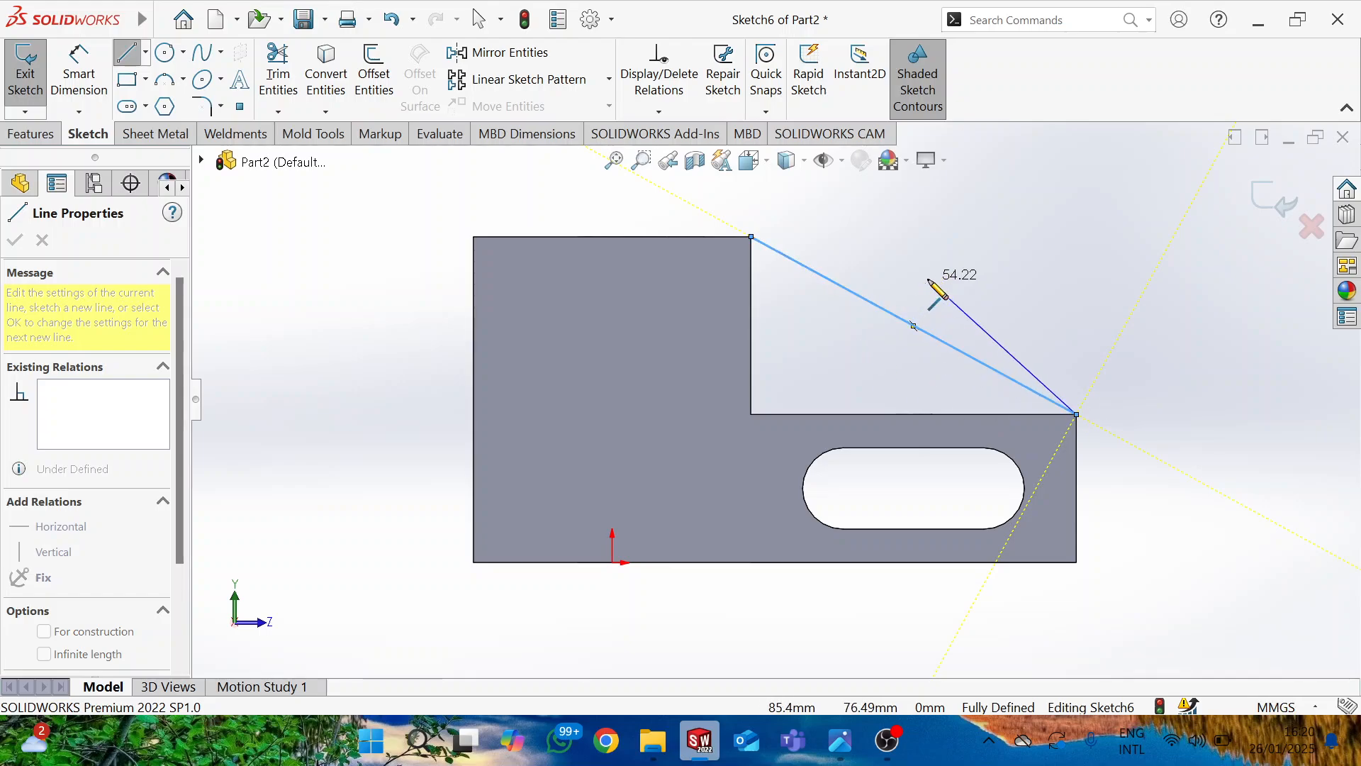
{"action": "middle_click_drag", "start_coordinate": [936, 283], "coordinate": [892, 347]}
{"action": "key", "text": "Escape"}
{"action": "middle_click_drag", "start_coordinate": [815, 390], "coordinate": [733, 488]}
Step: Create a Rib from the sloping line, 16 mm thick on the second side only, toward the threaded hole
{"action": "left_click", "coordinate": [52, 139]}
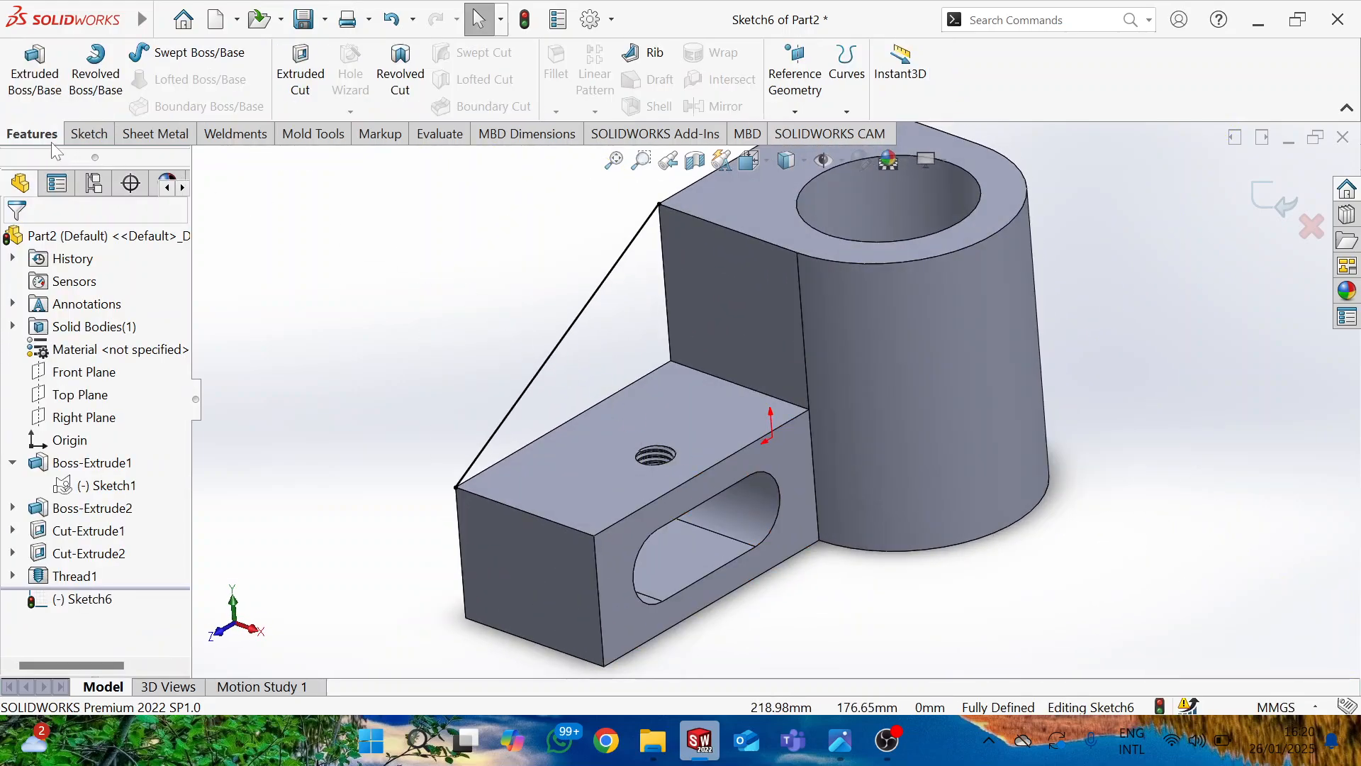
{"action": "left_click", "coordinate": [626, 62]}
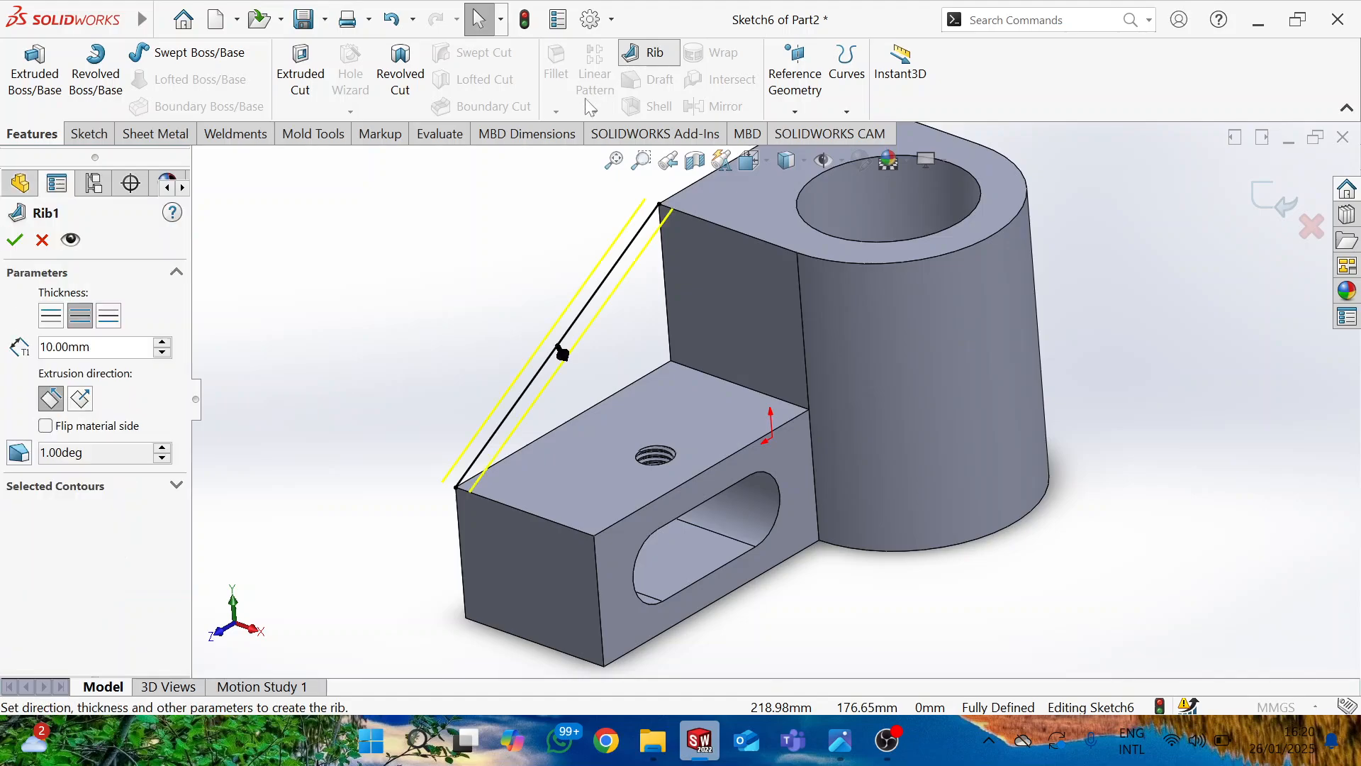
{"action": "mouse_move", "coordinate": [464, 294]}
{"action": "middle_mouse_down"}
{"action": "mouse_move", "coordinate": [480, 255]}
{"action": "mouse_move", "coordinate": [526, 306]}
{"action": "middle_mouse_up"}
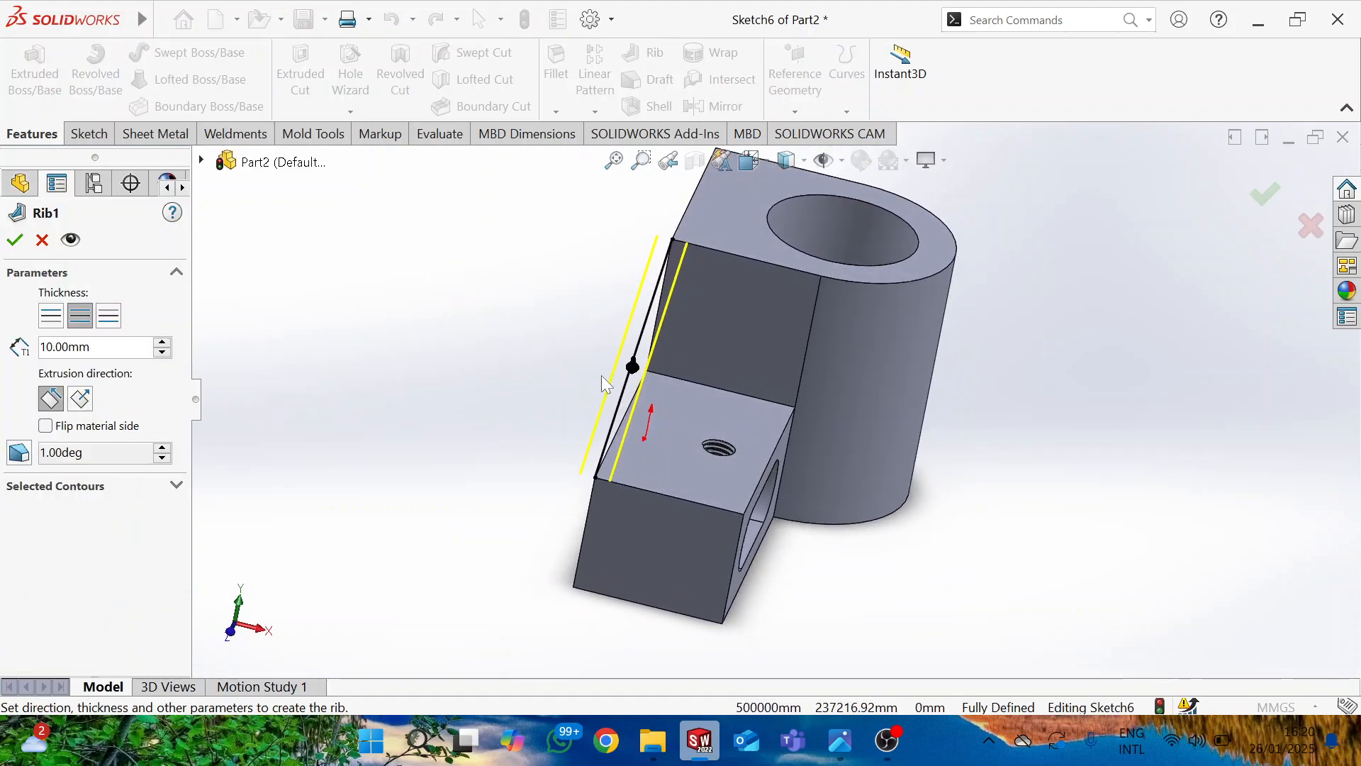
{"action": "left_click", "coordinate": [113, 318]}
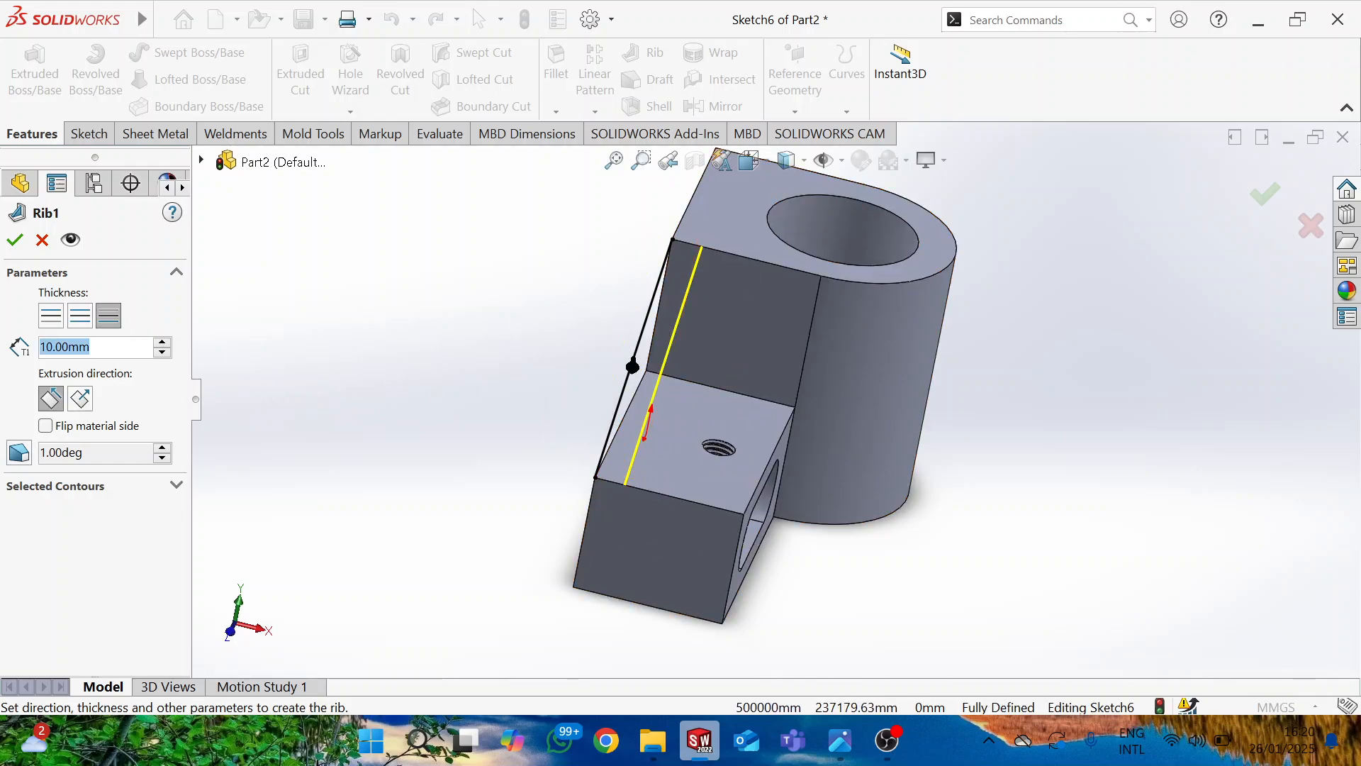
{"action": "type", "text": "16"}
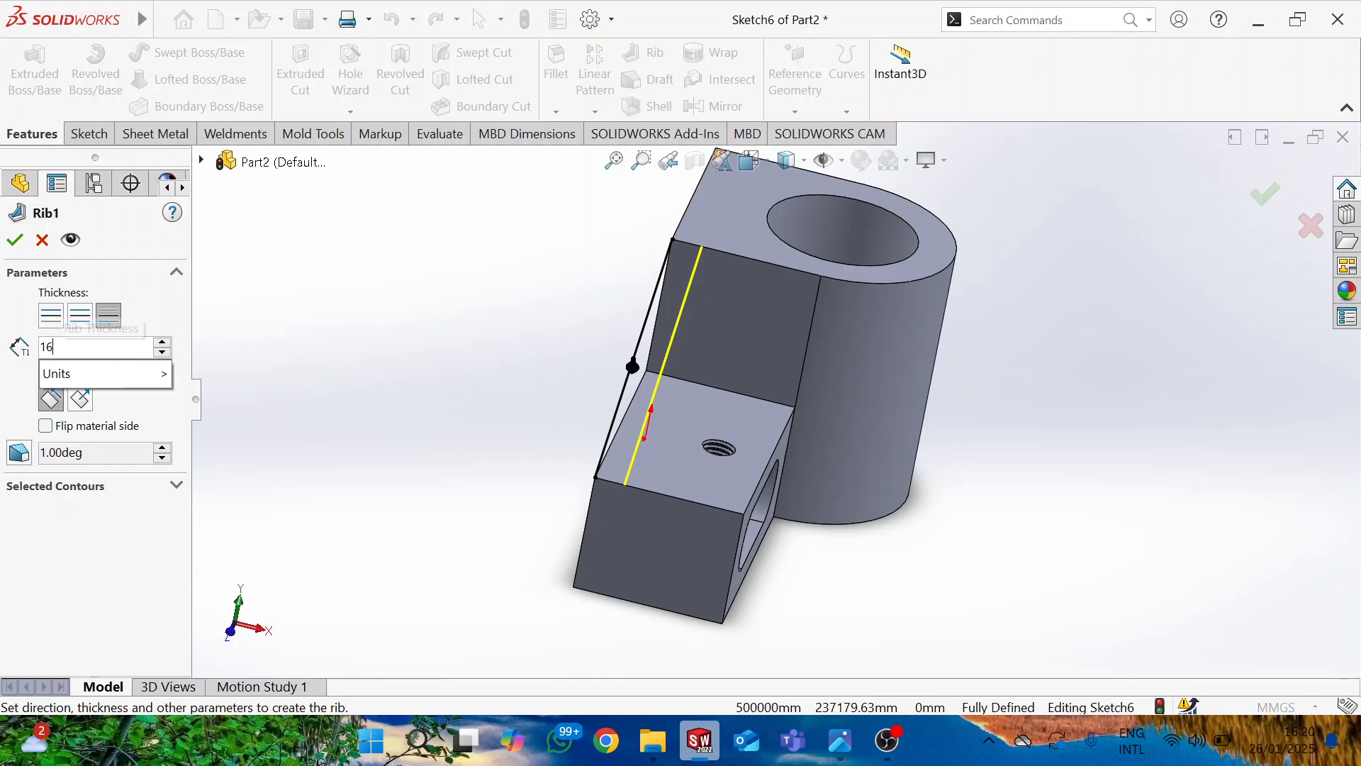
{"action": "left_click", "coordinate": [98, 530]}
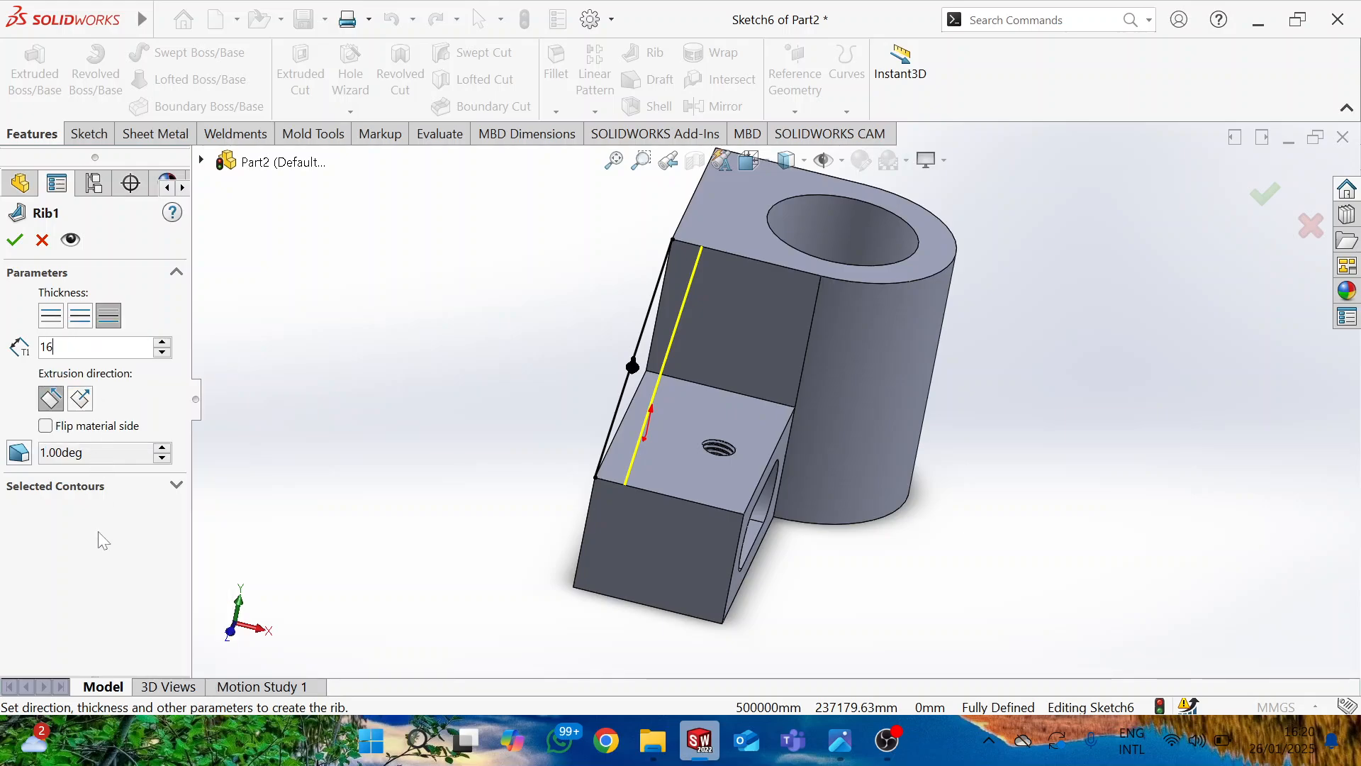
{"action": "key", "text": "alt+Tab"}
{"action": "key", "text": "alt+Tab"}
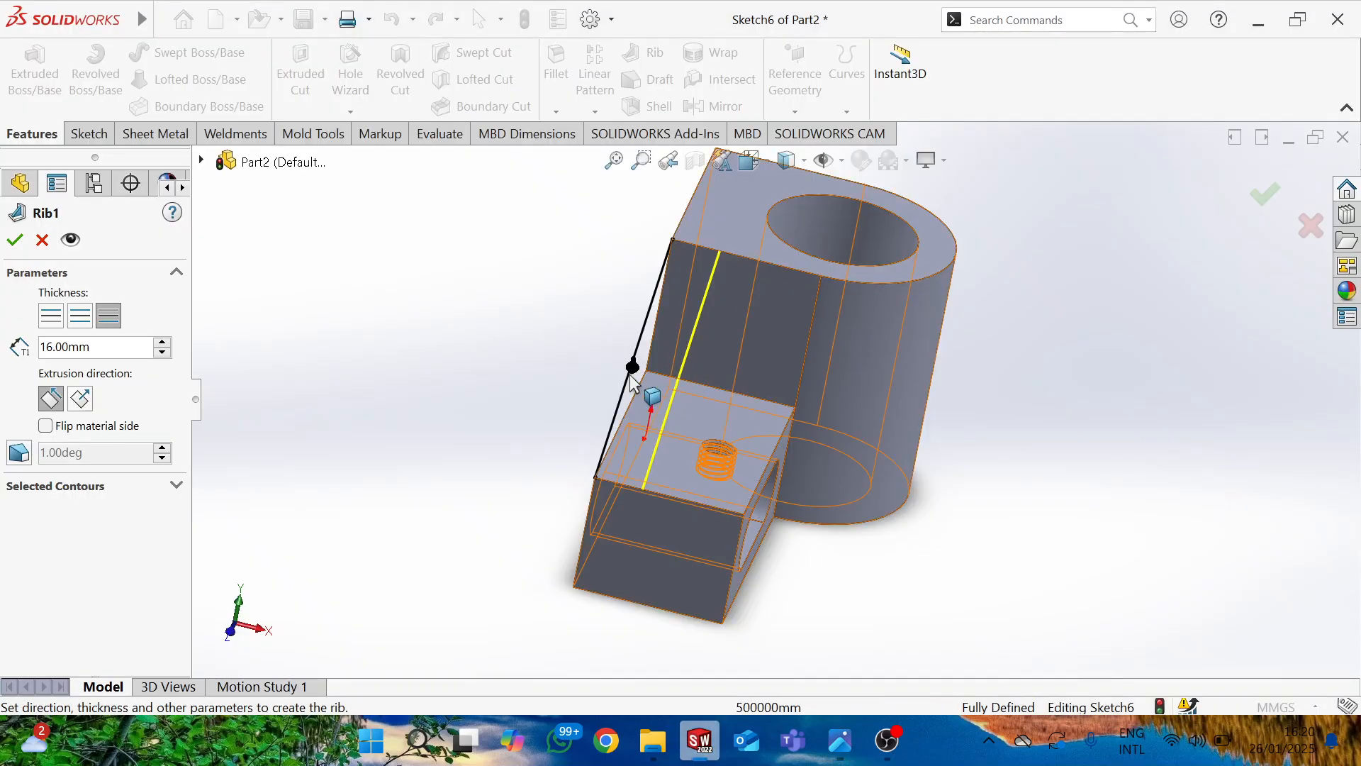
{"action": "left_click", "coordinate": [14, 240]}
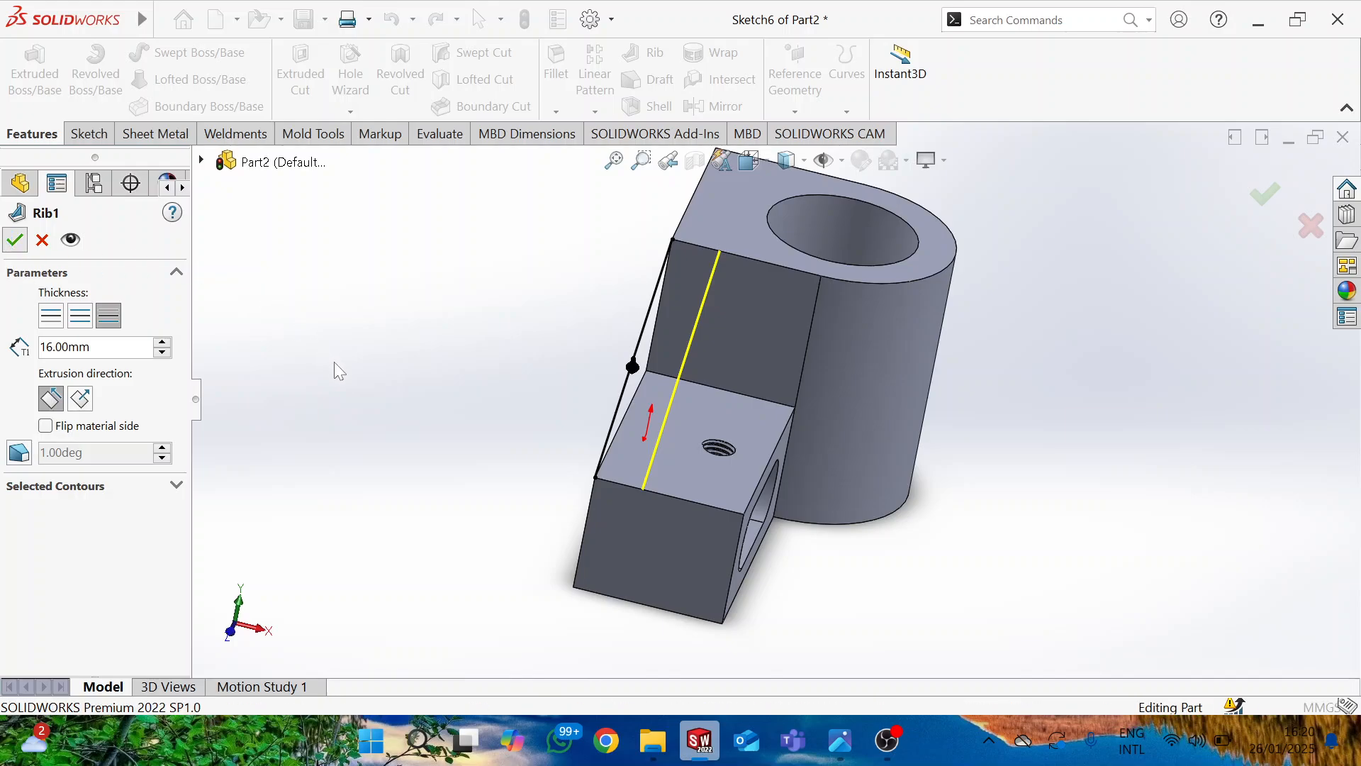
Step: Examine the bracket with its new rib and compare it with the CS BRACKET drawing
{"action": "middle_click_drag", "start_coordinate": [334, 361], "coordinate": [806, 519]}
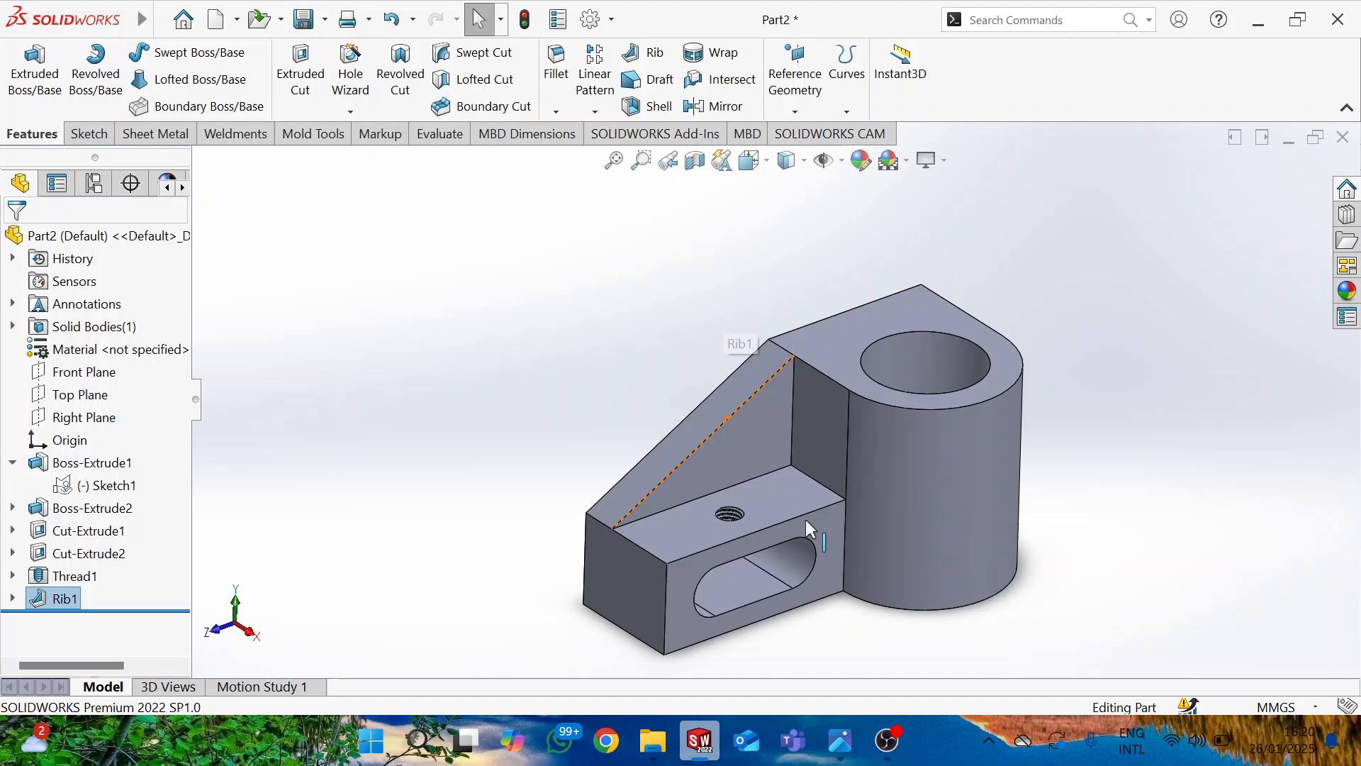
{"action": "left_click", "coordinate": [1104, 427]}
{"action": "scroll", "coordinate": [1028, 441], "scroll_direction": "down", "scroll_amount": 2}
{"action": "scroll", "coordinate": [957, 489], "scroll_direction": "up", "scroll_amount": 2}
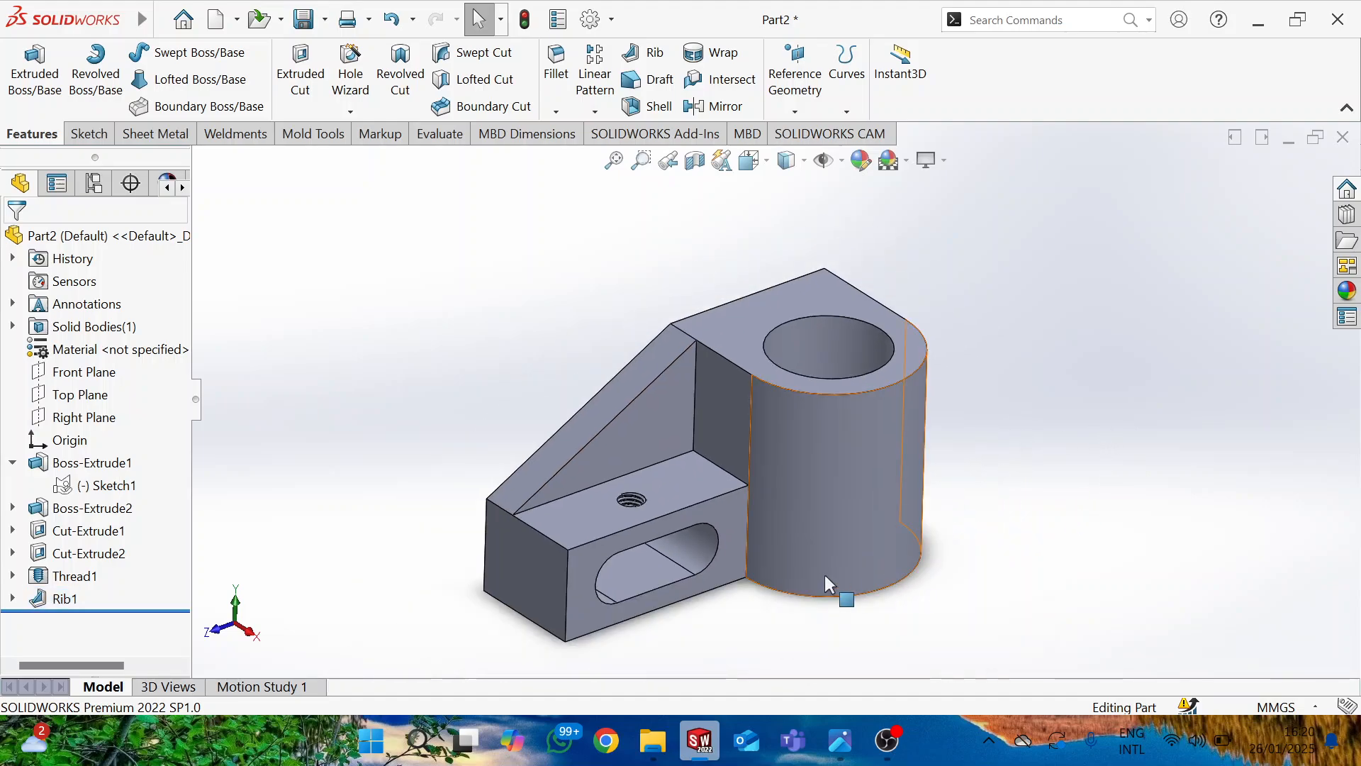
{"action": "key", "text": "alt+Tab"}
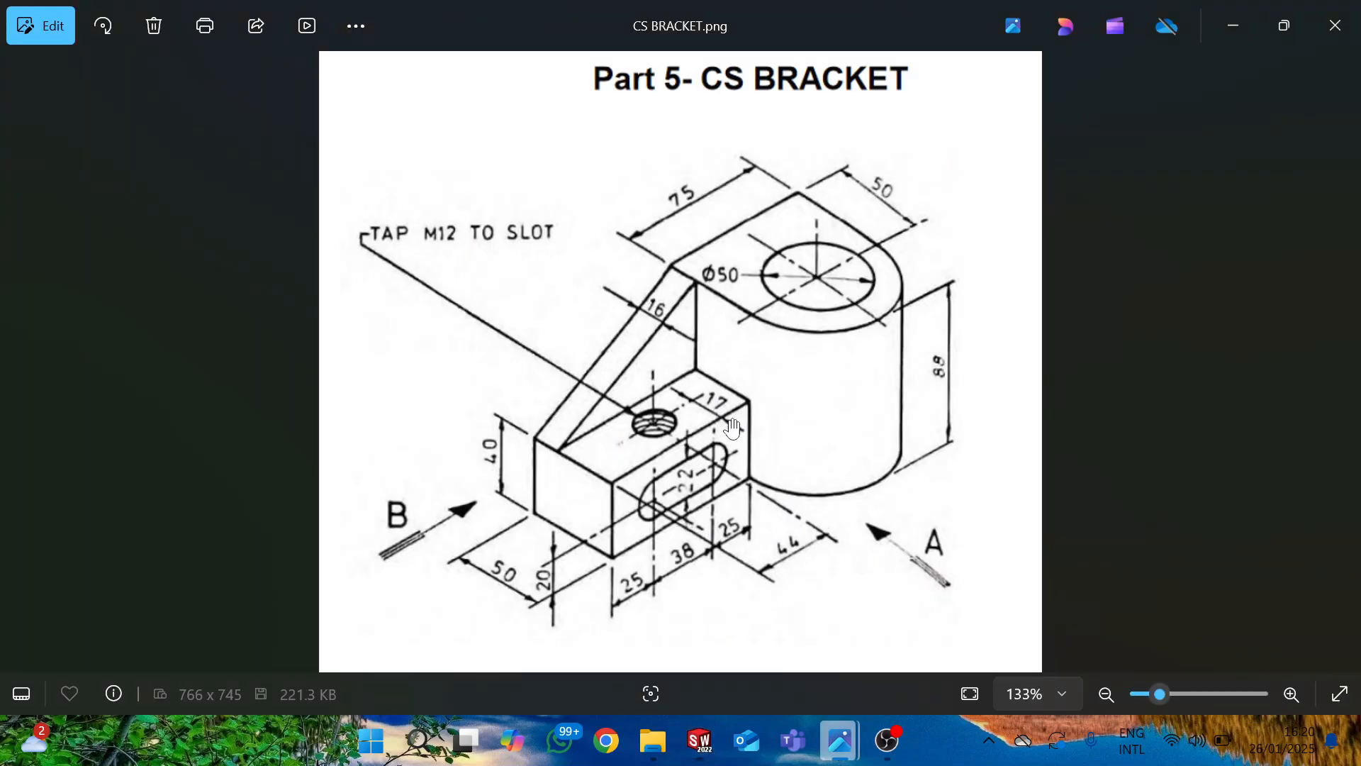